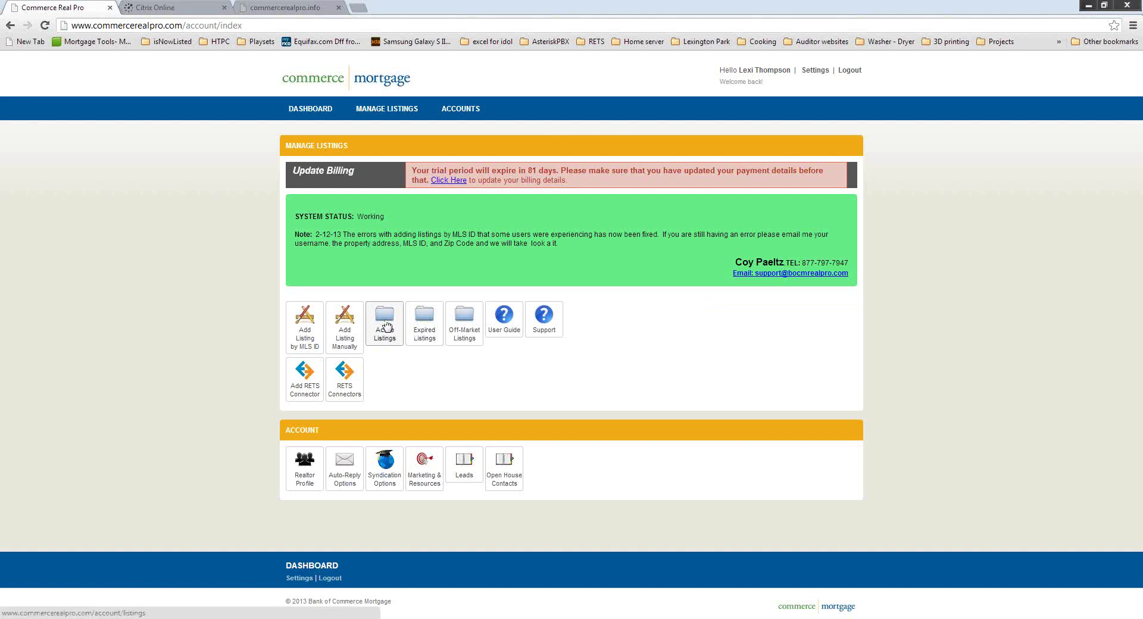
click(386, 324)
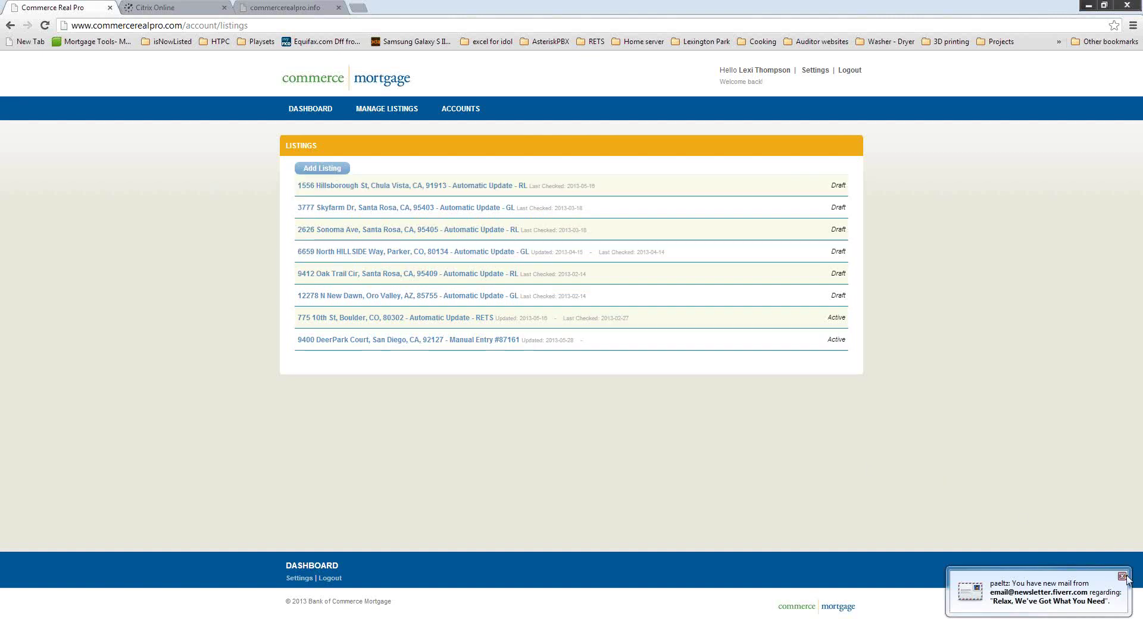
click(1122, 577)
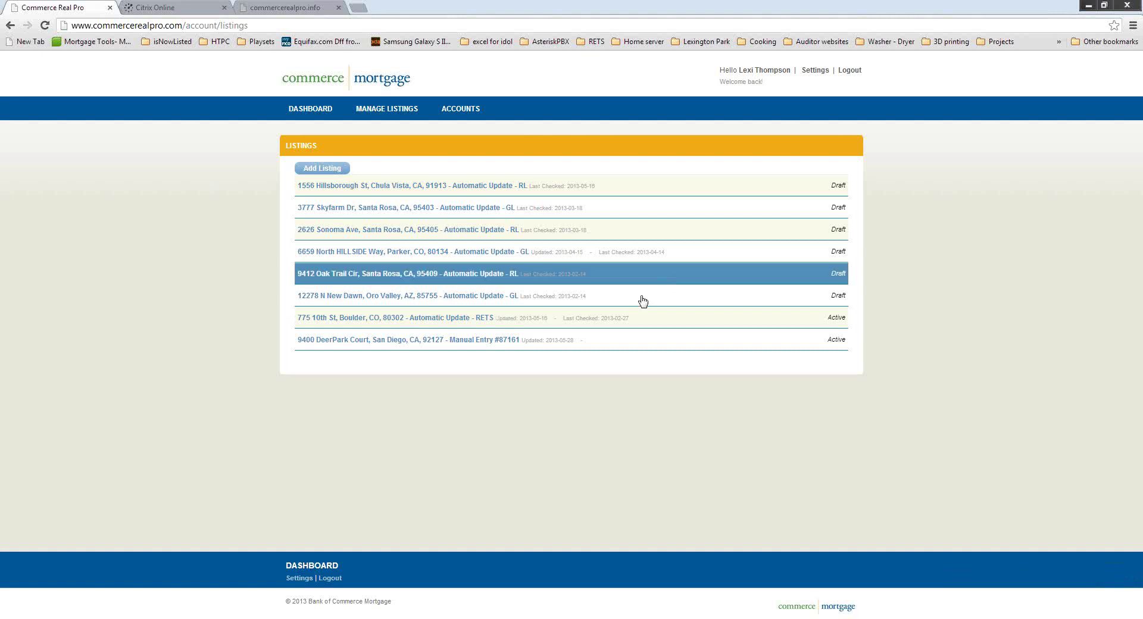
click(482, 189)
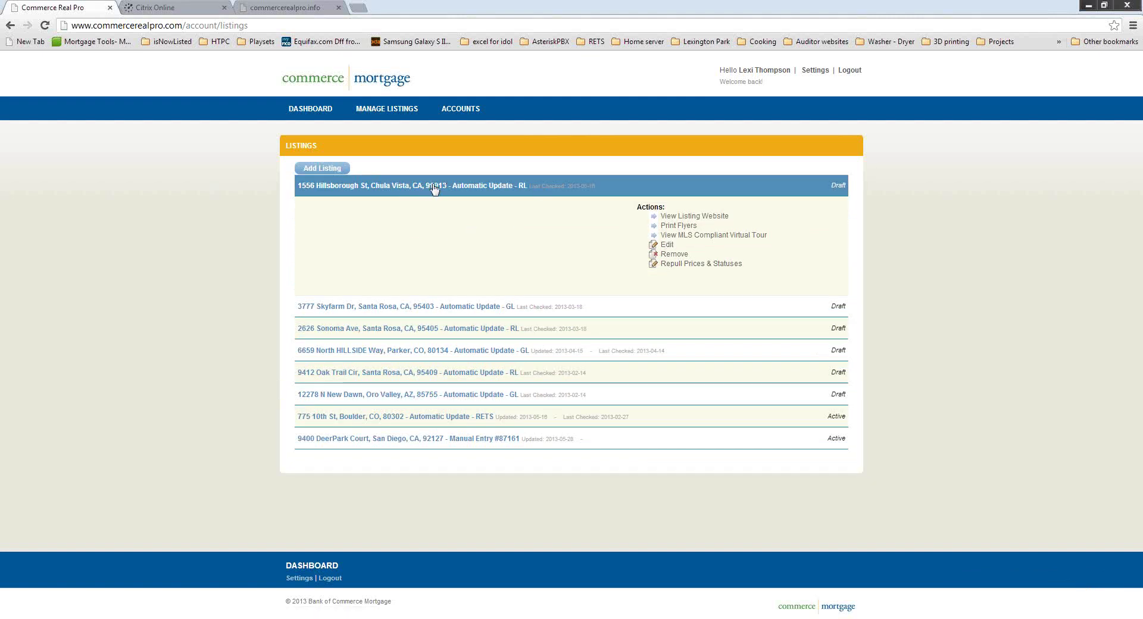
Step: Edit the Hillsborough listing and set its status to Active
click(667, 246)
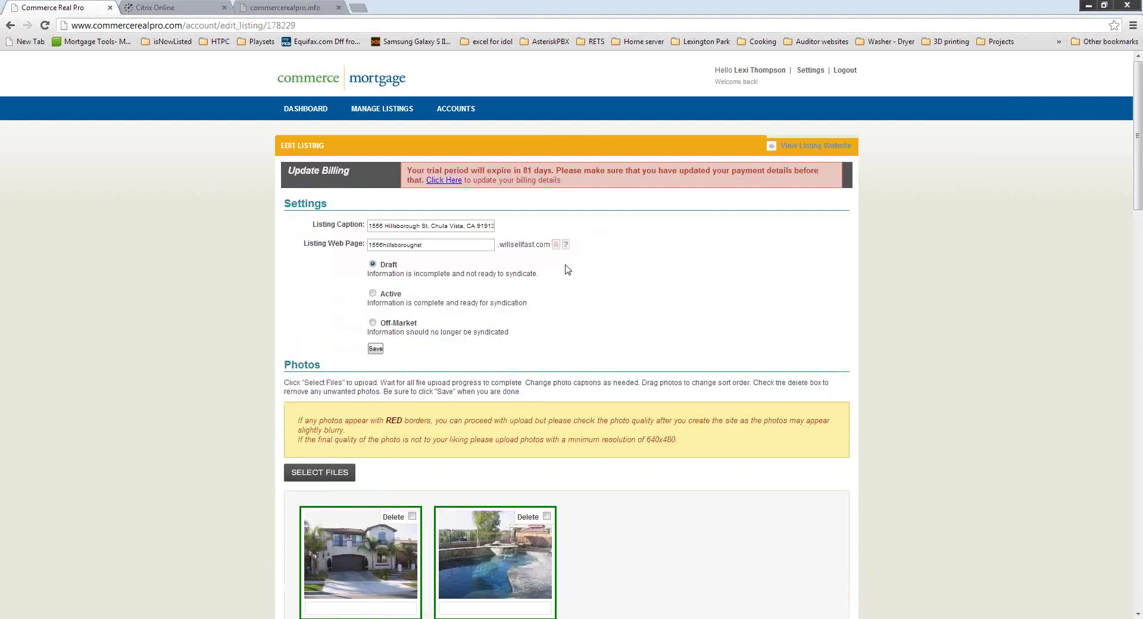
scroll(567, 270, down, 7)
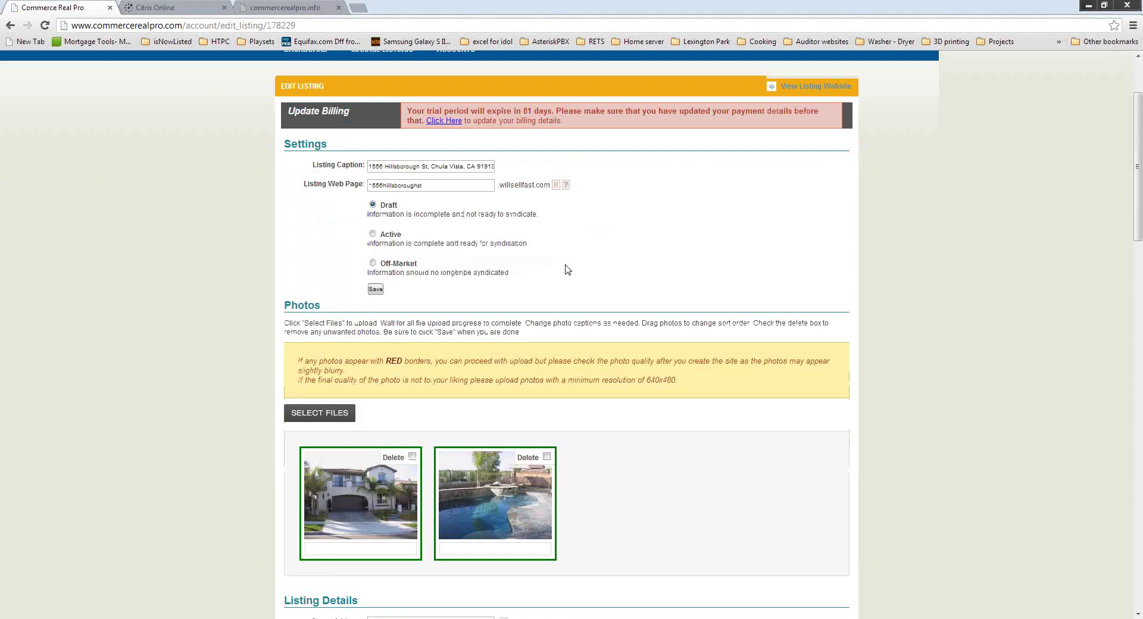
scroll(430, 301, down, 4)
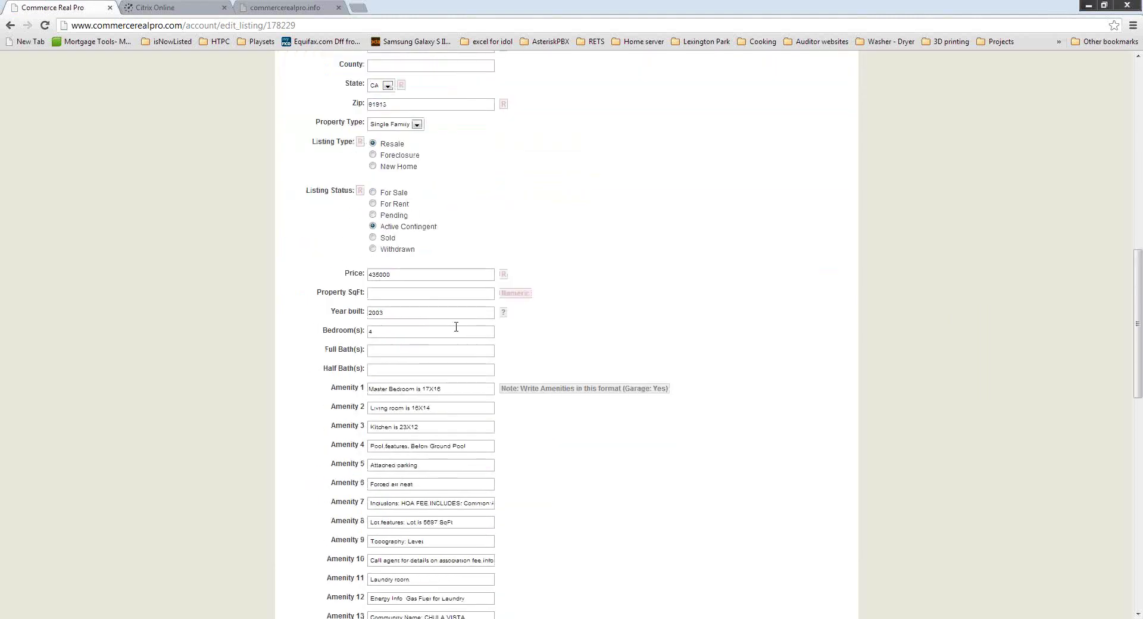
scroll(456, 327, down, 14)
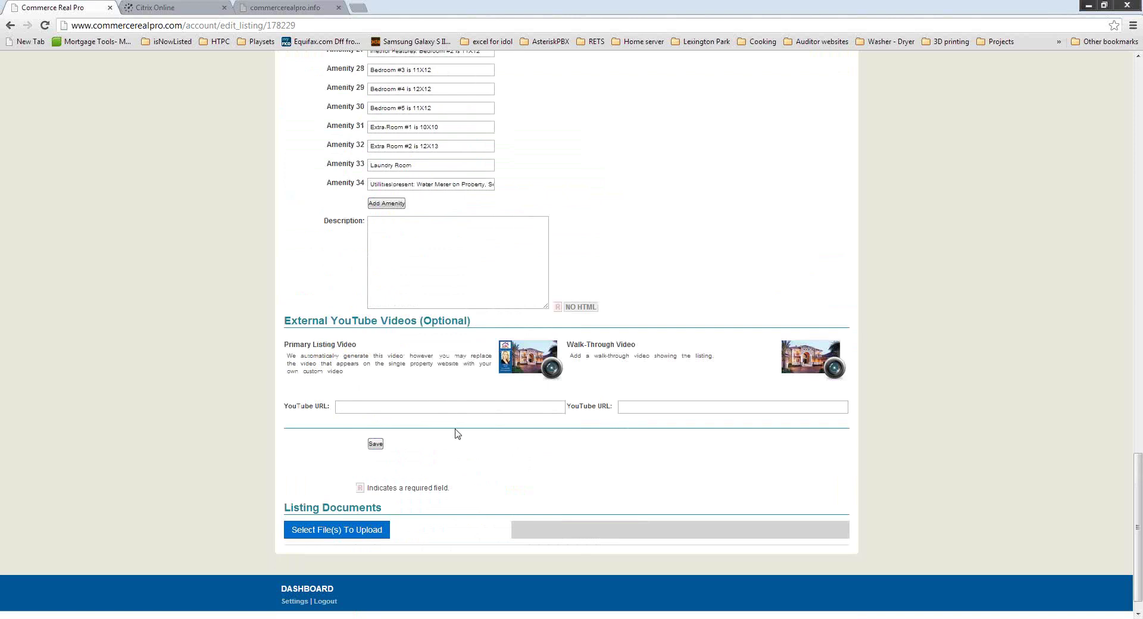
key(Home)
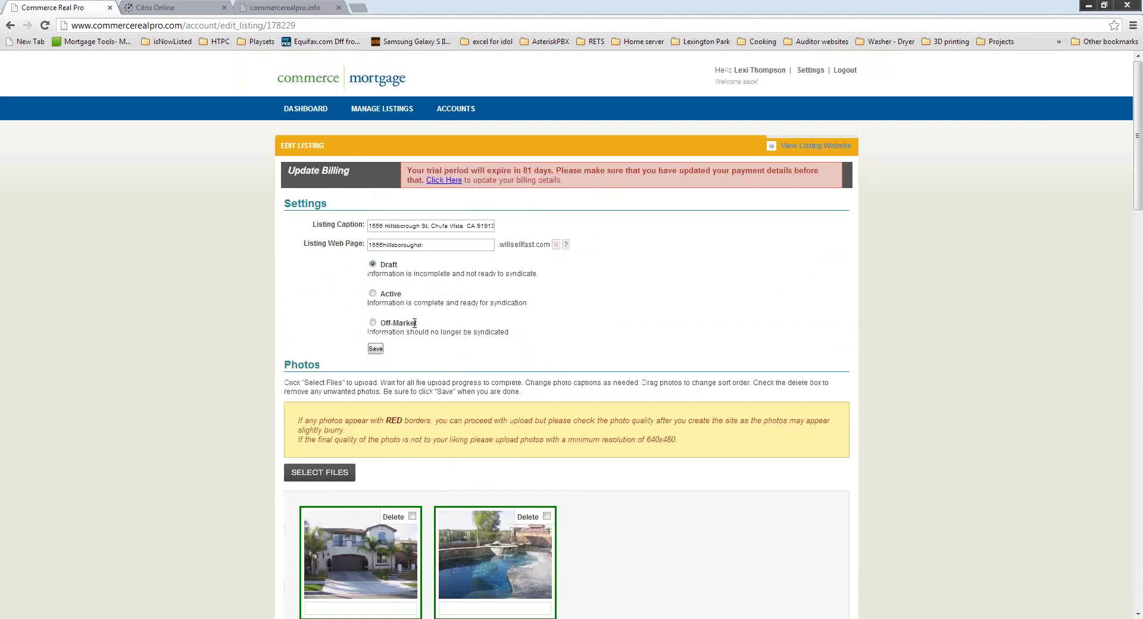
click(376, 349)
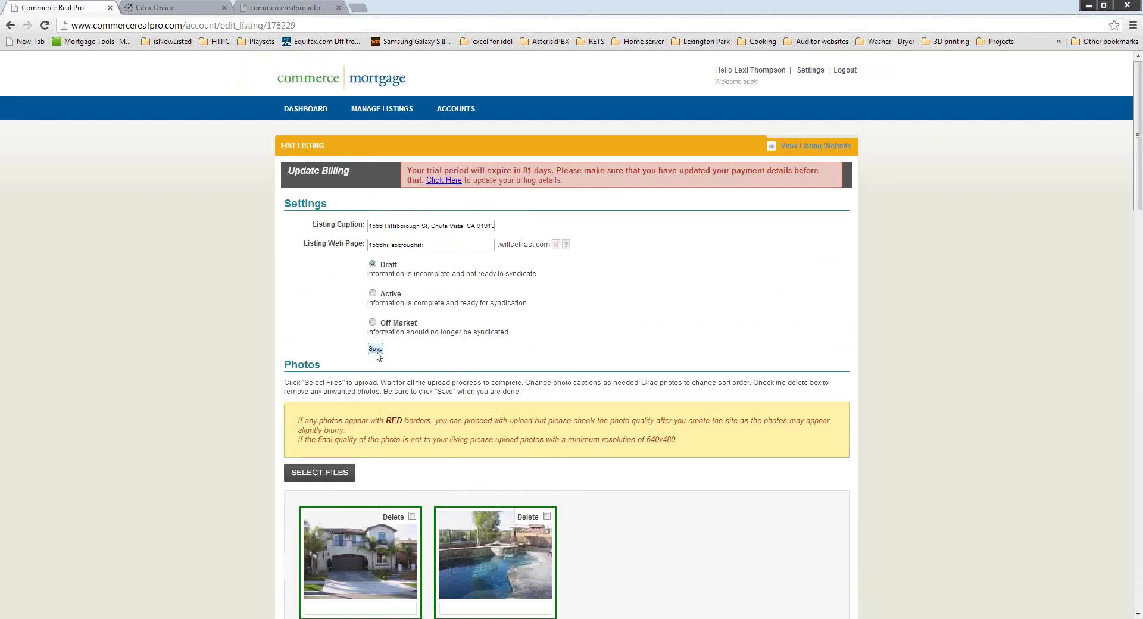
click(373, 293)
scroll(438, 375, down, 1)
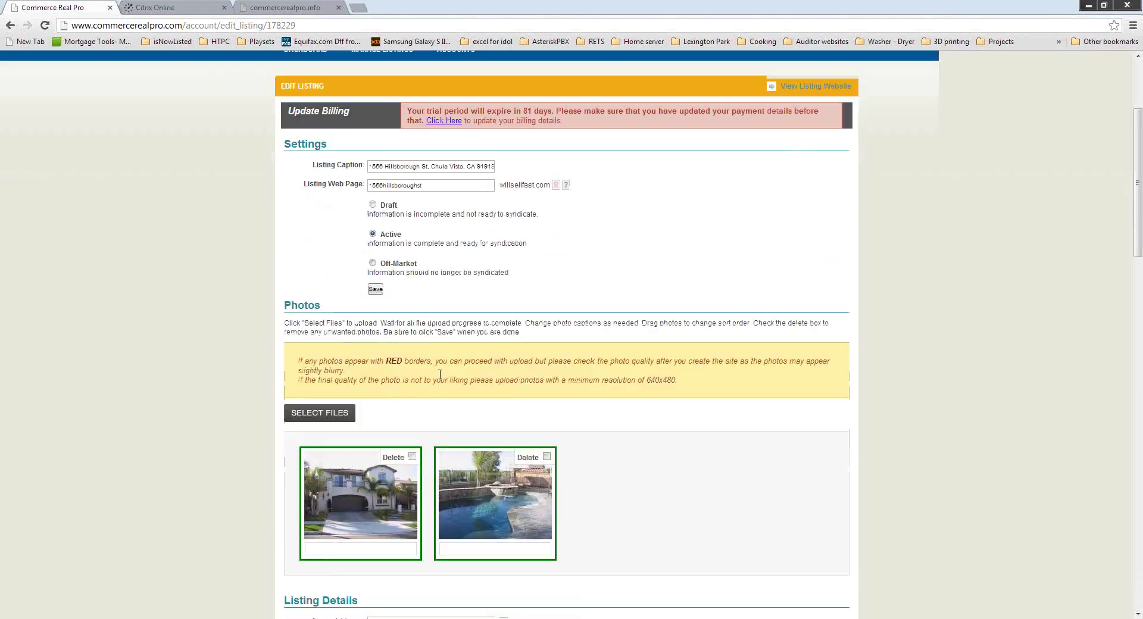
scroll(439, 374, down, 9)
Step: Enter 3000 sq ft, 3 full baths, and description 'This is a test property', then save
click(438, 354)
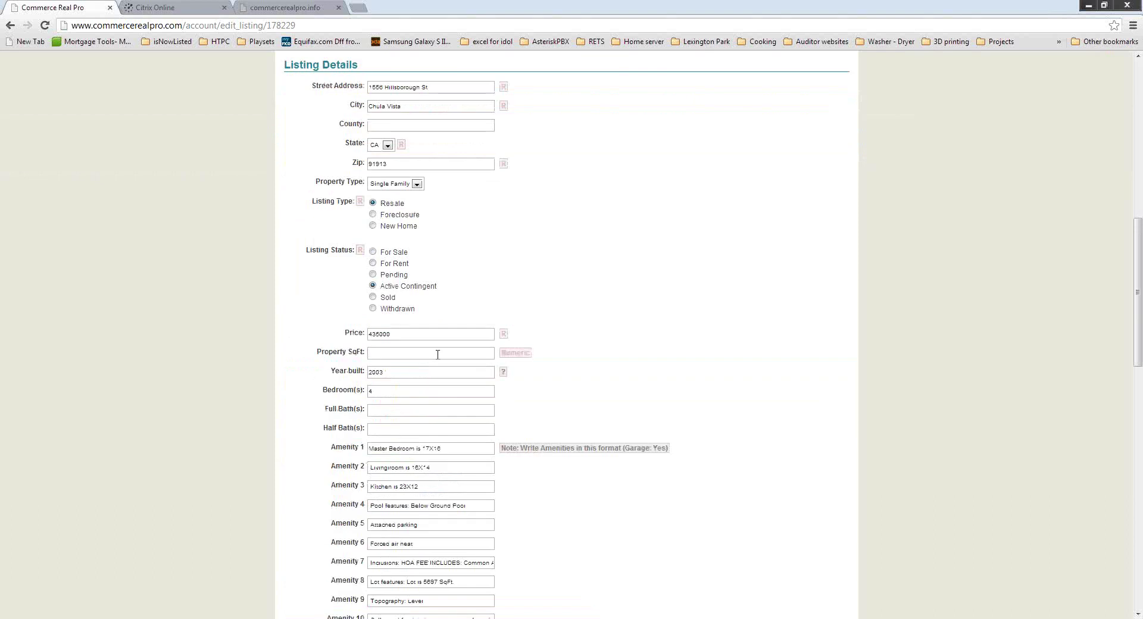
text(3000)
key(Tab)
key(Tab)
key(Tab)
text(3)
key(Tab)
scroll(438, 354, down, 8)
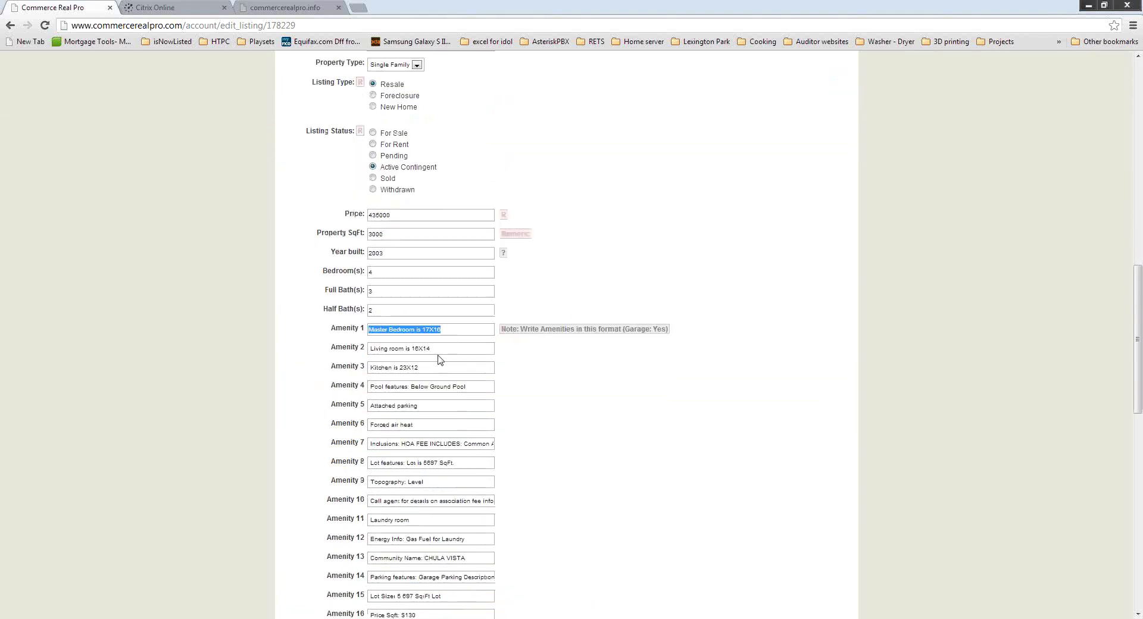
scroll(438, 356, down, 6)
click(424, 303)
text(T)
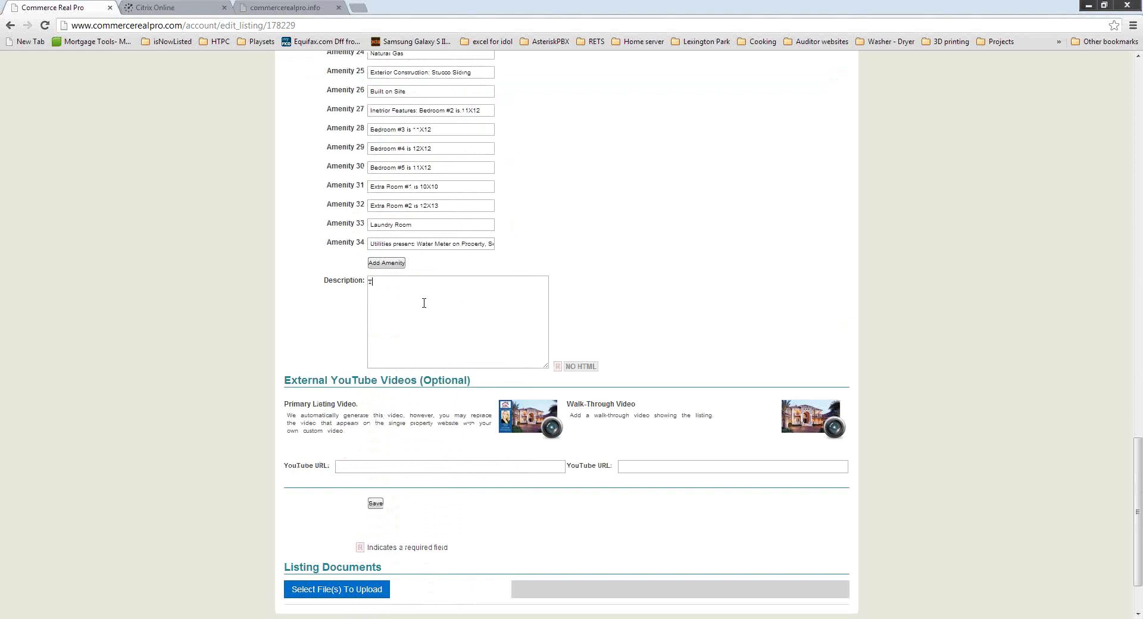
text(his is a test property)
scroll(429, 332, down, 2)
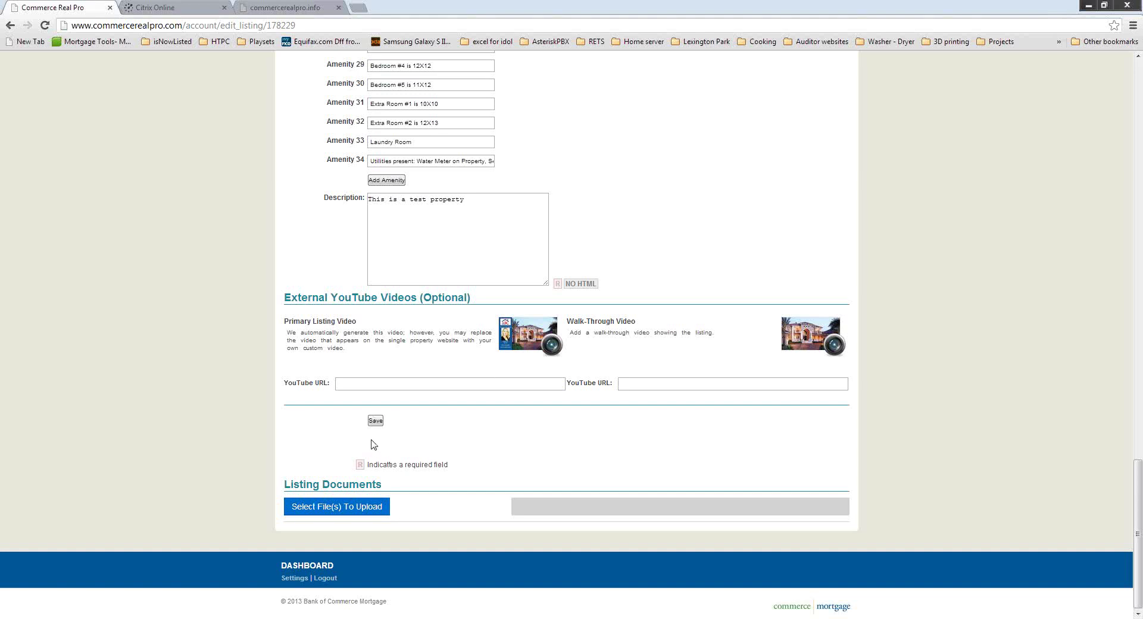
click(377, 422)
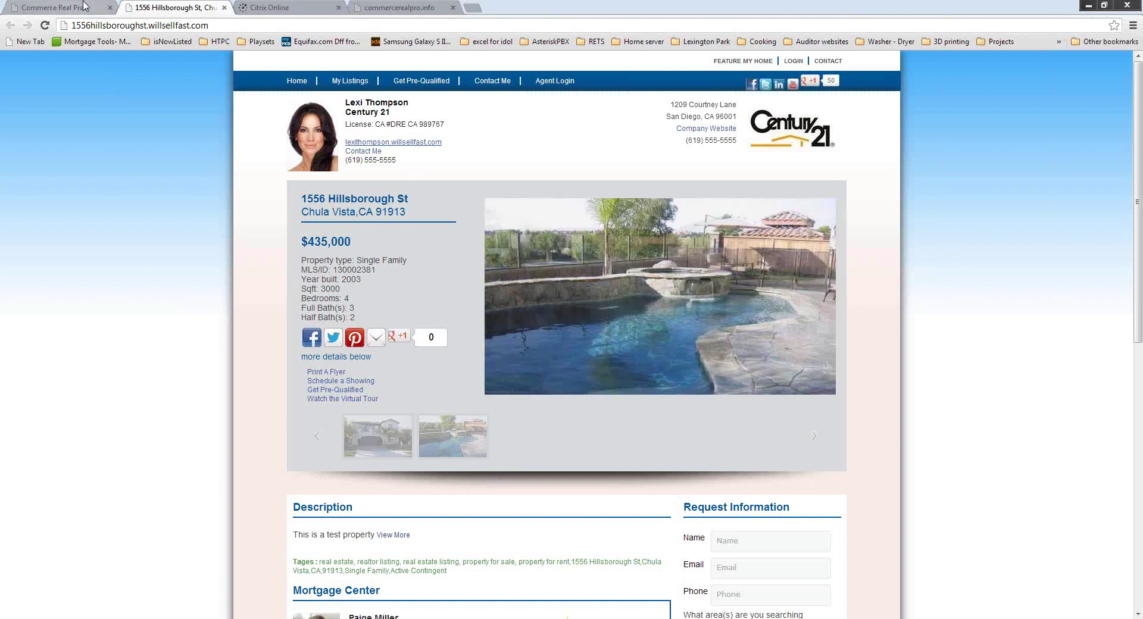
Step: Close the published Hillsborough listing site and return to the Manage Listings dashboard
click(224, 7)
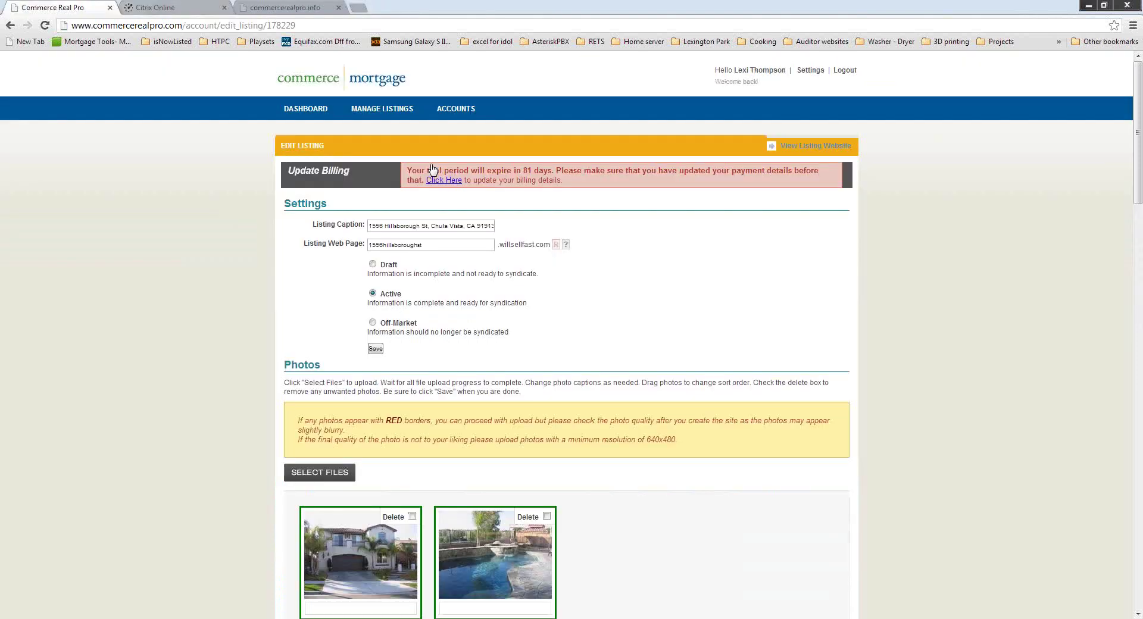
click(300, 107)
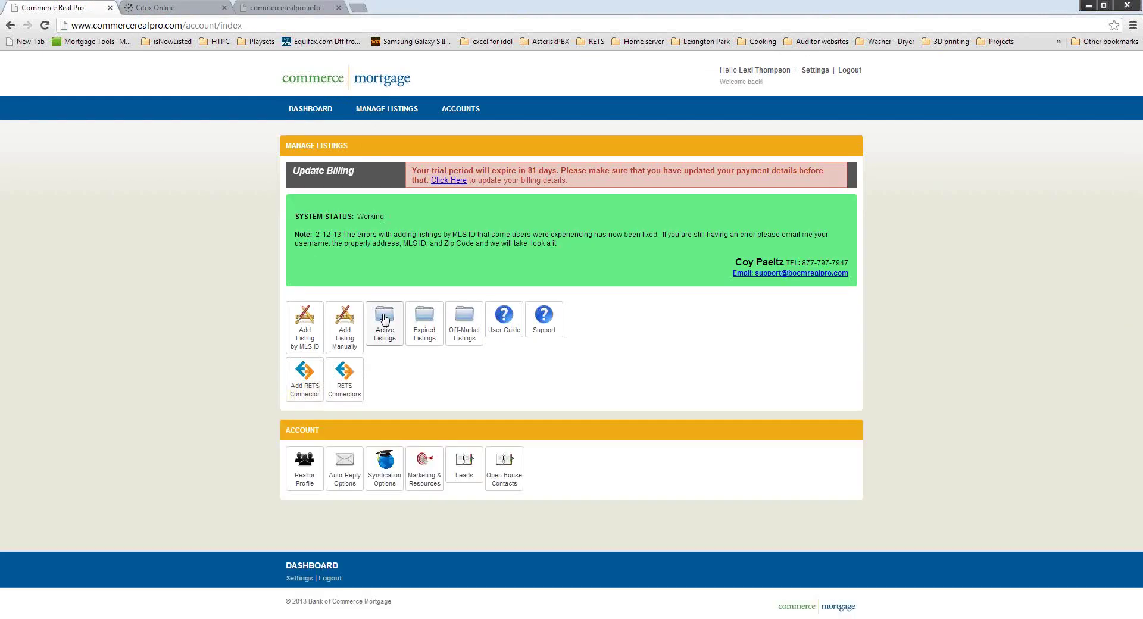
click(383, 322)
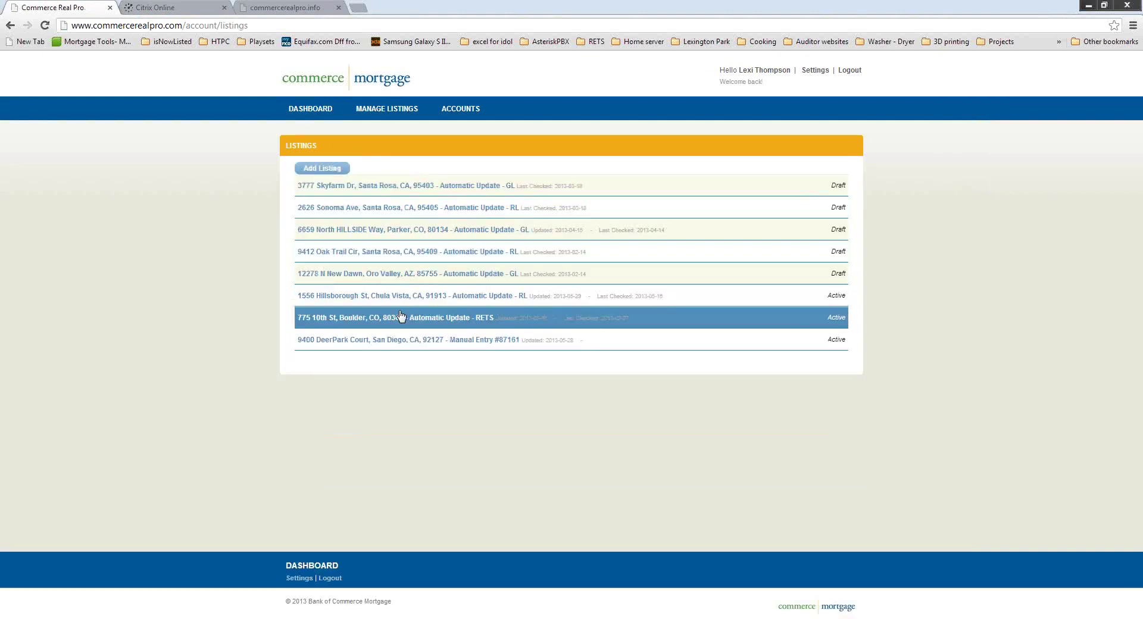
click(383, 322)
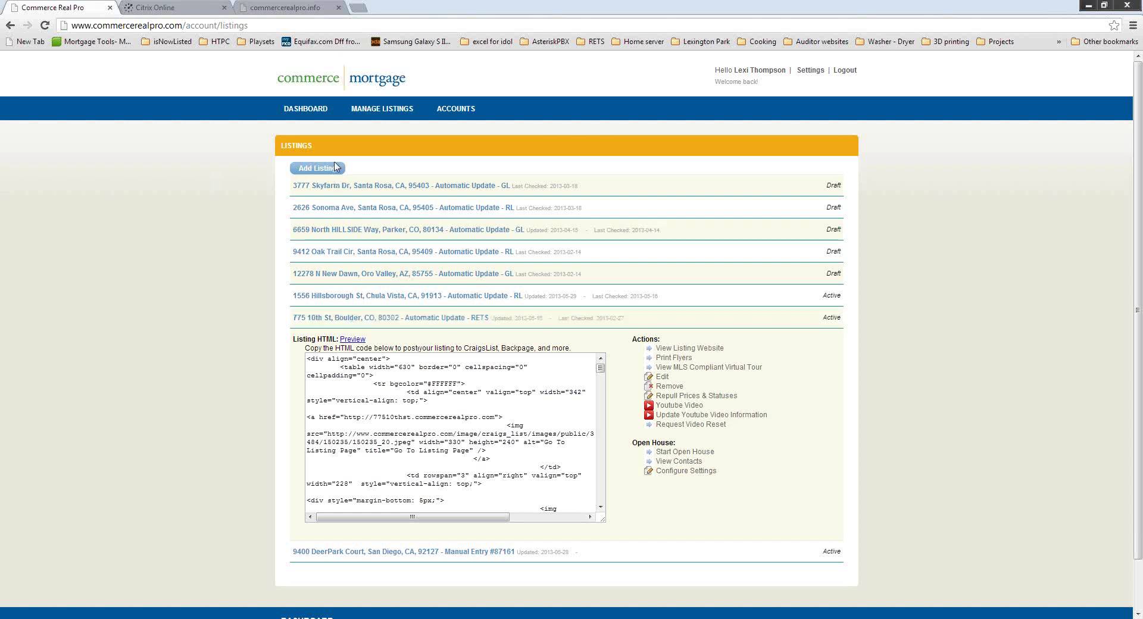
Step: Go to craigslist.com in a new tab and start a new posting from my account
click(360, 10)
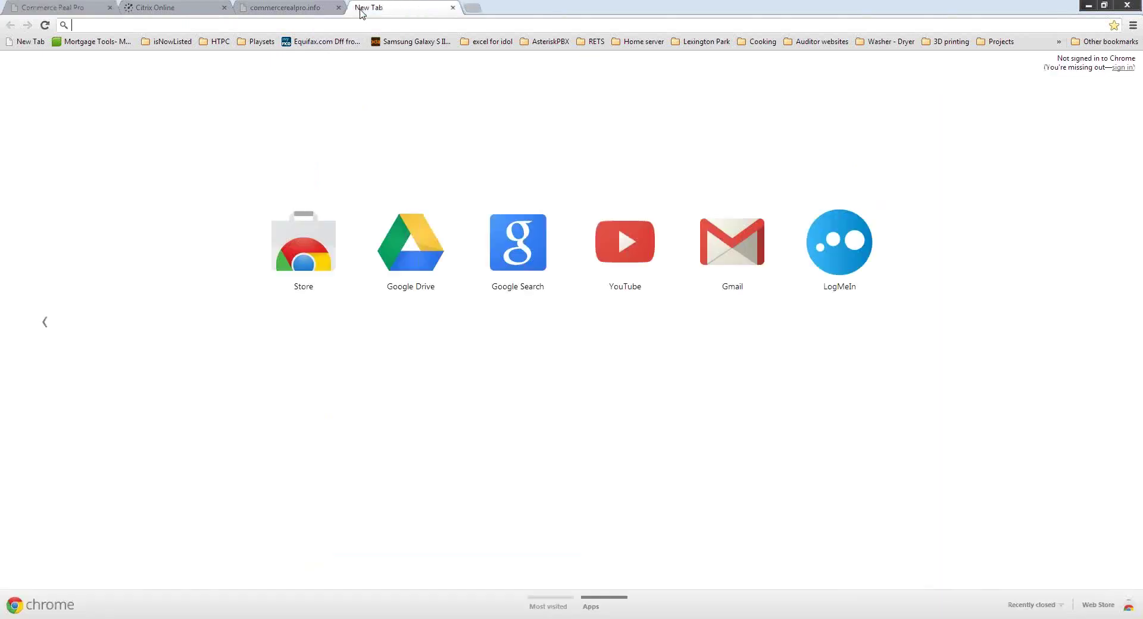
text(cr)
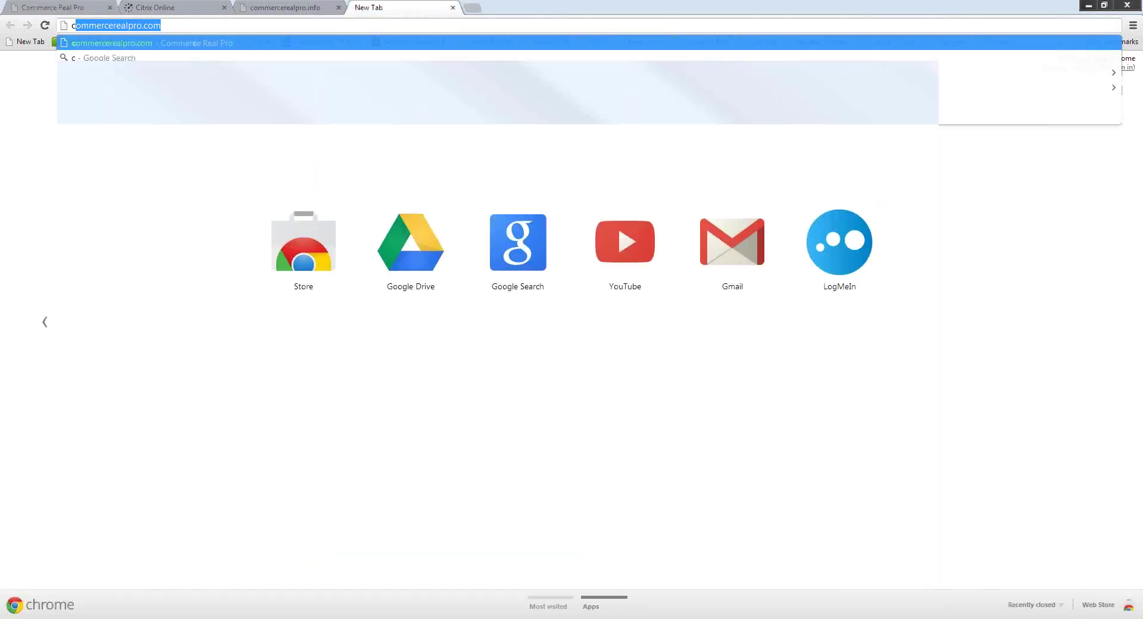
text(aigslist)
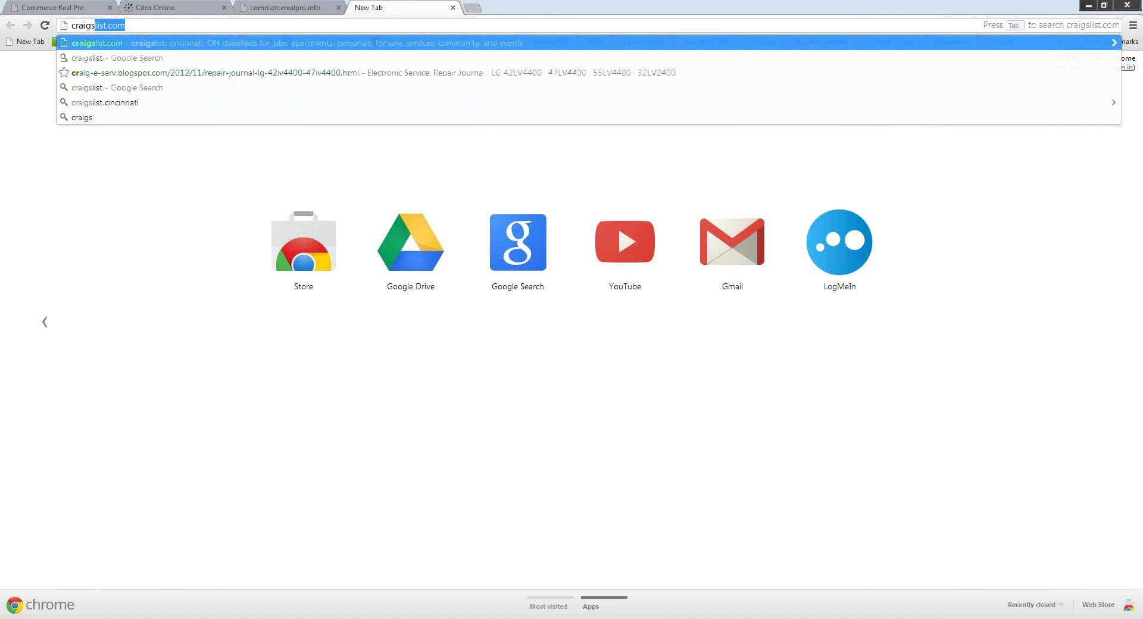
key(Return)
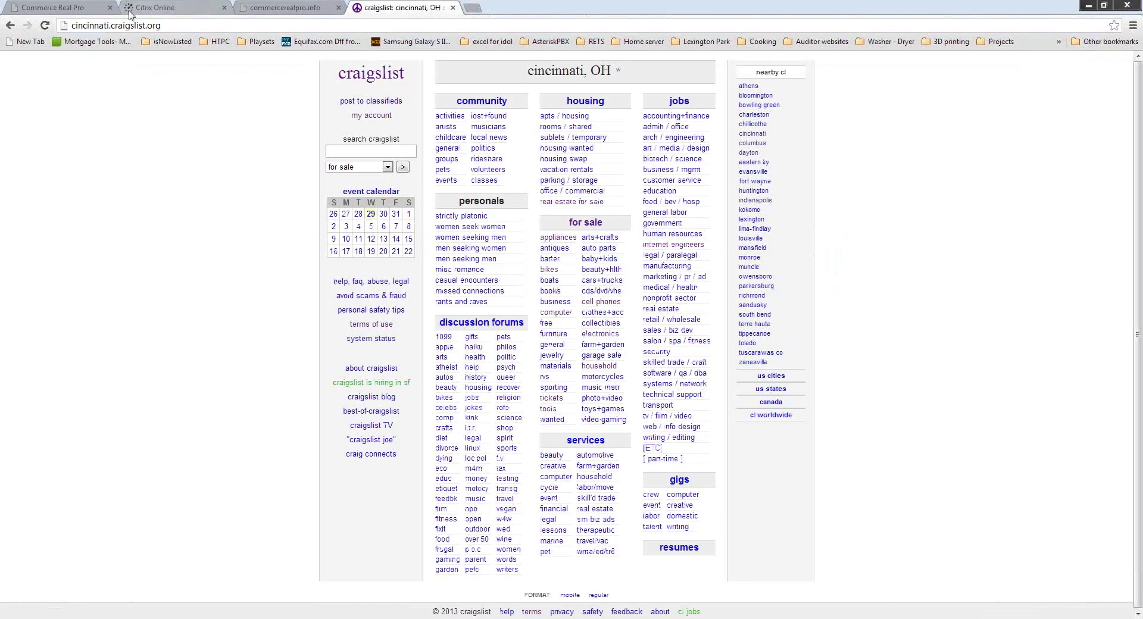
click(365, 118)
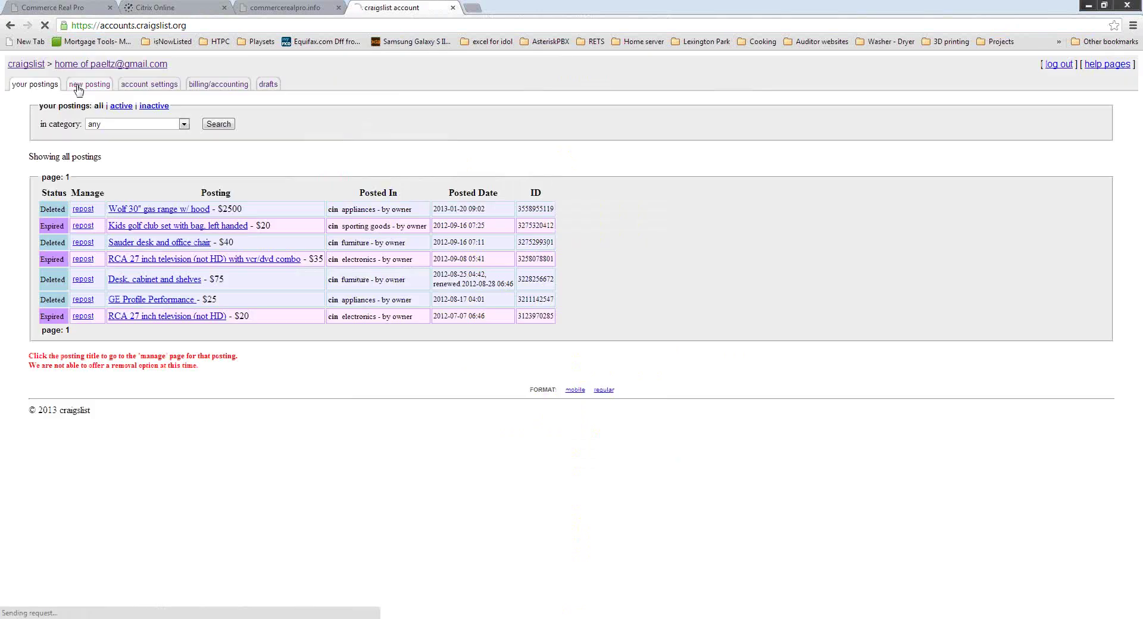
click(90, 84)
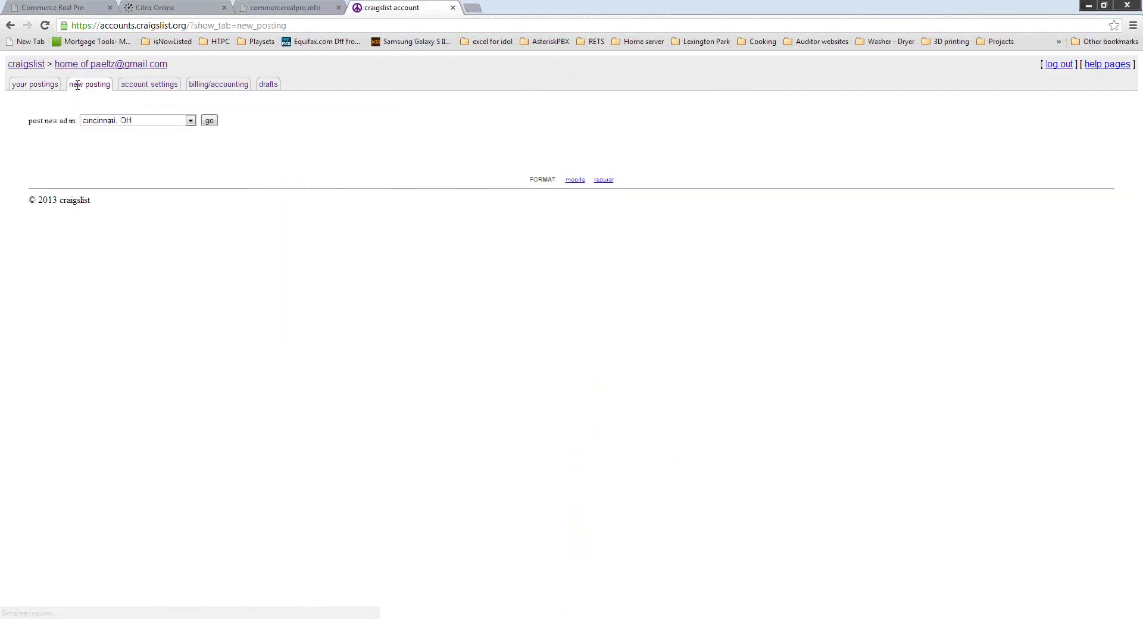
Step: Begin a Cincinnati posting and browse the for sale category list
click(210, 122)
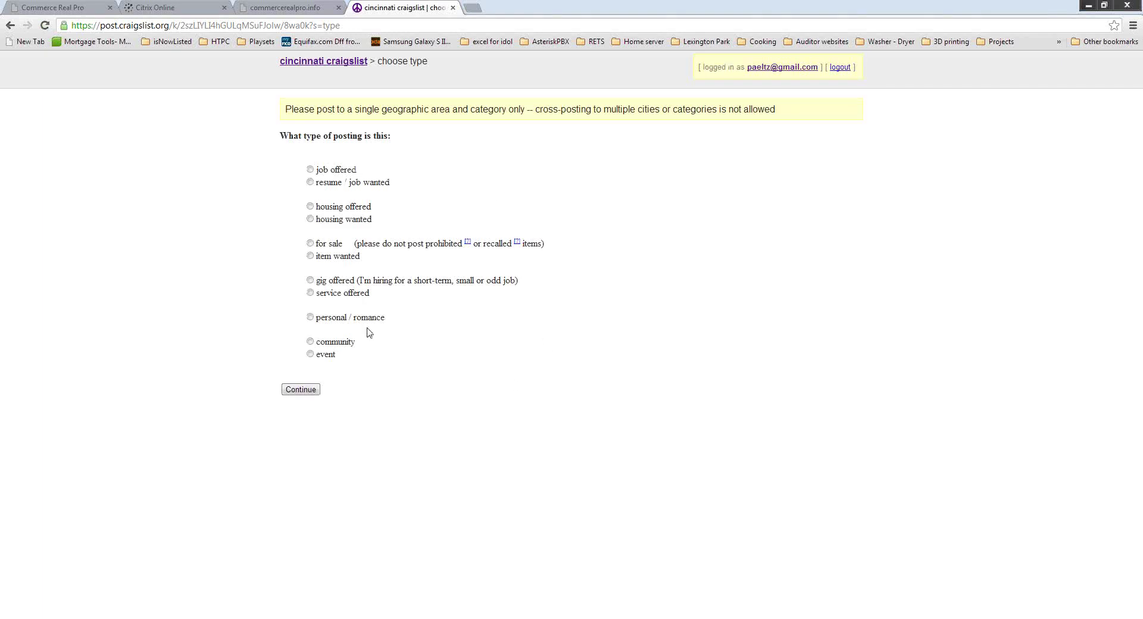
click(310, 243)
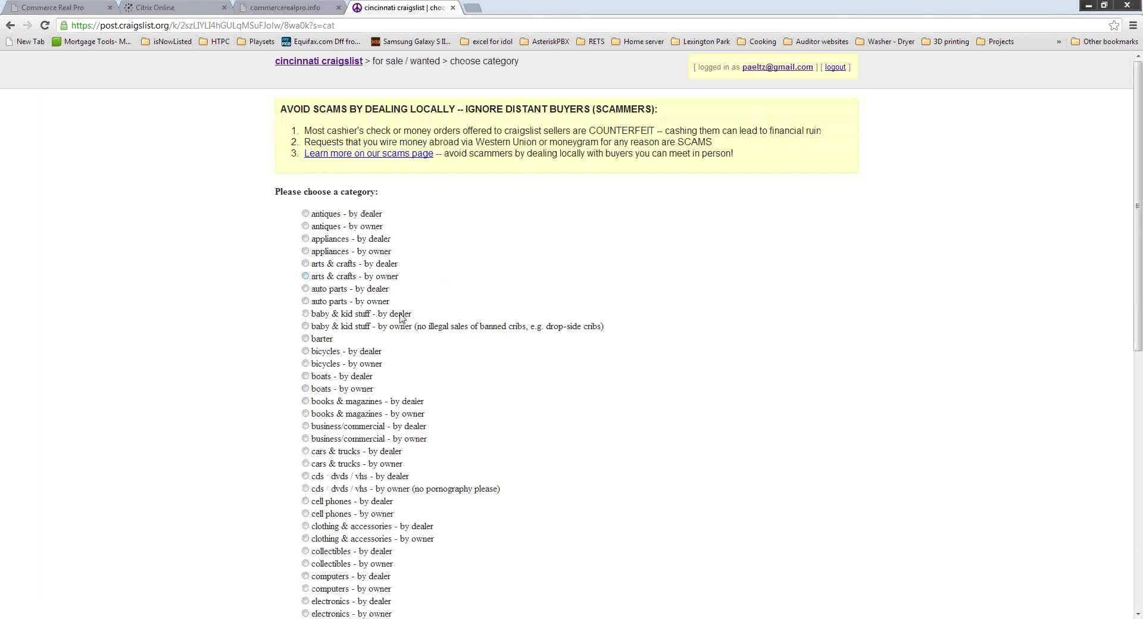
scroll(410, 336, down, 1)
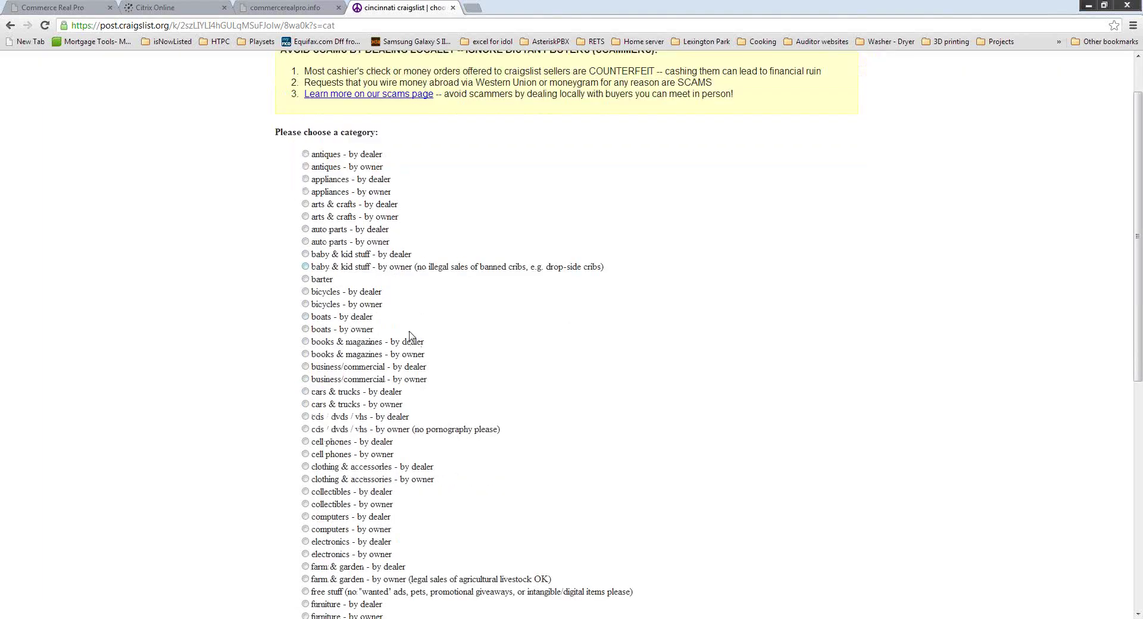
scroll(409, 335, down, 3)
scroll(410, 336, down, 3)
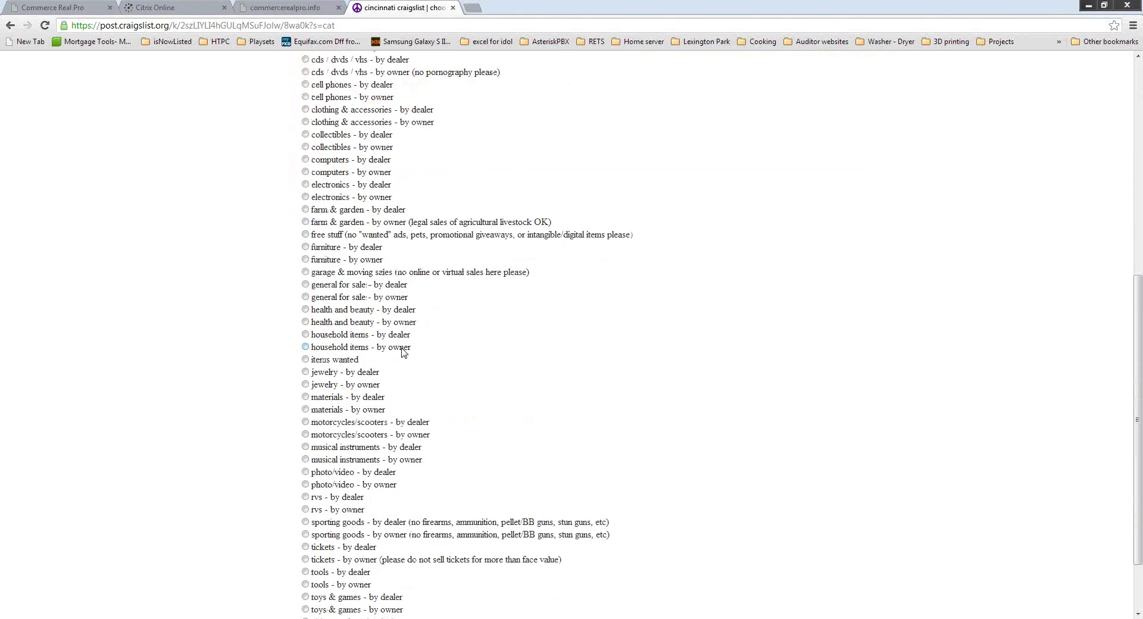
scroll(403, 353, down, 1)
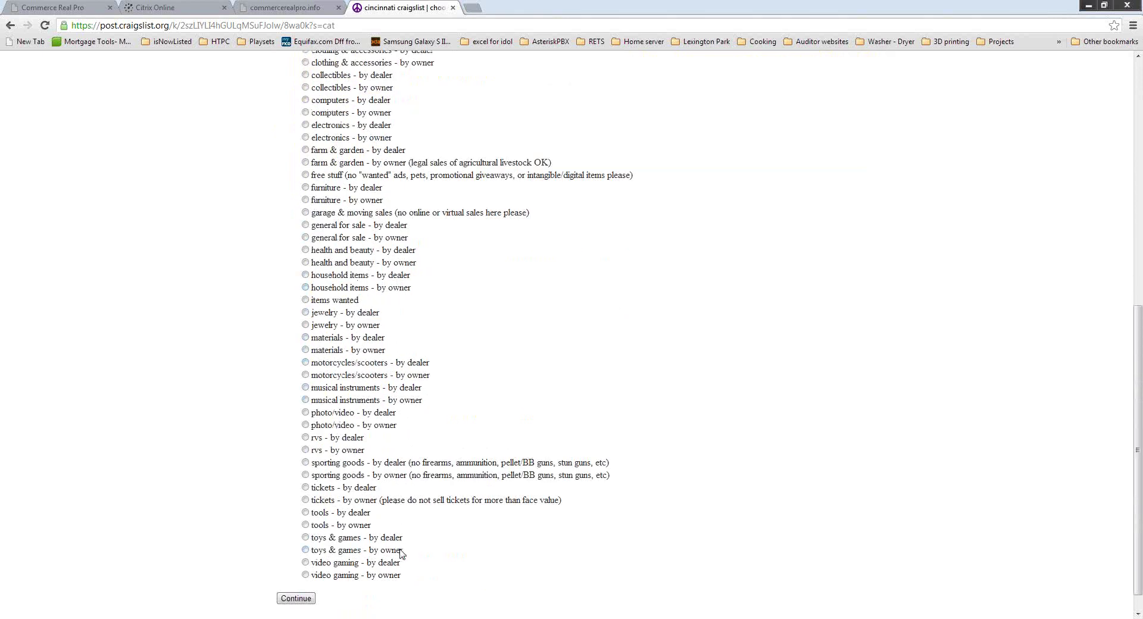
scroll(404, 547, up, 4)
scroll(404, 547, up, 3)
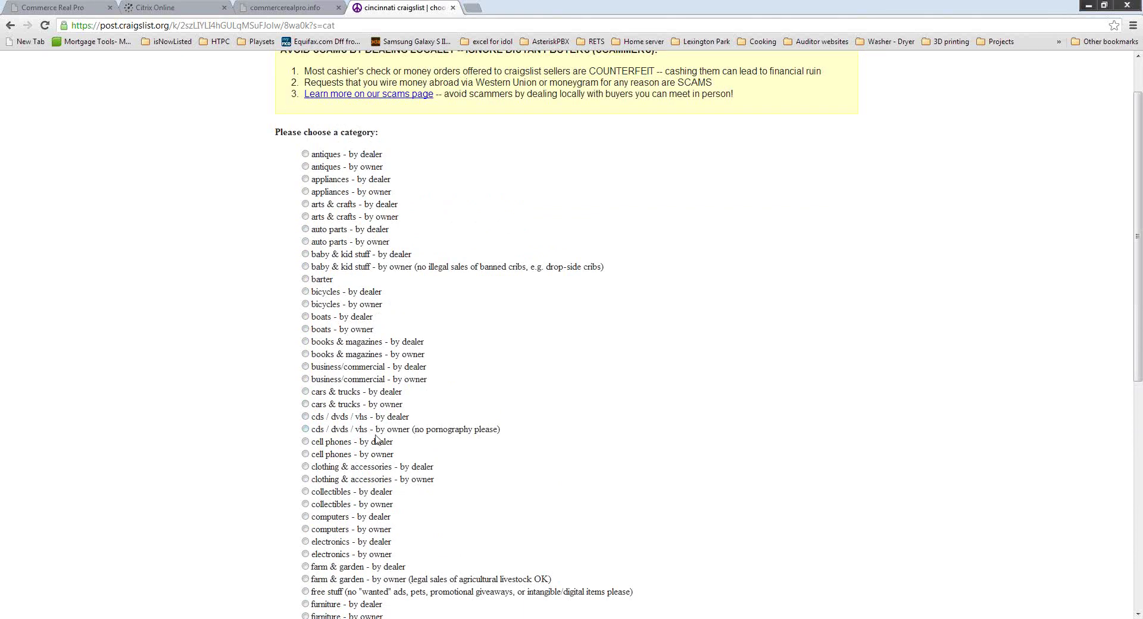
scroll(372, 553, down, 1)
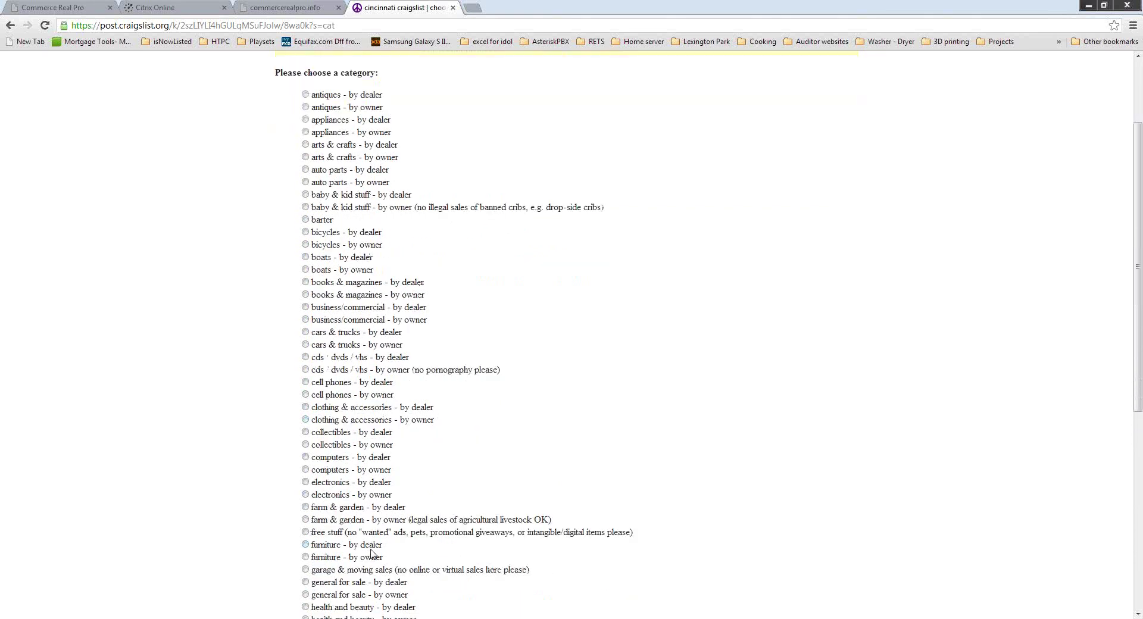
scroll(372, 554, down, 1)
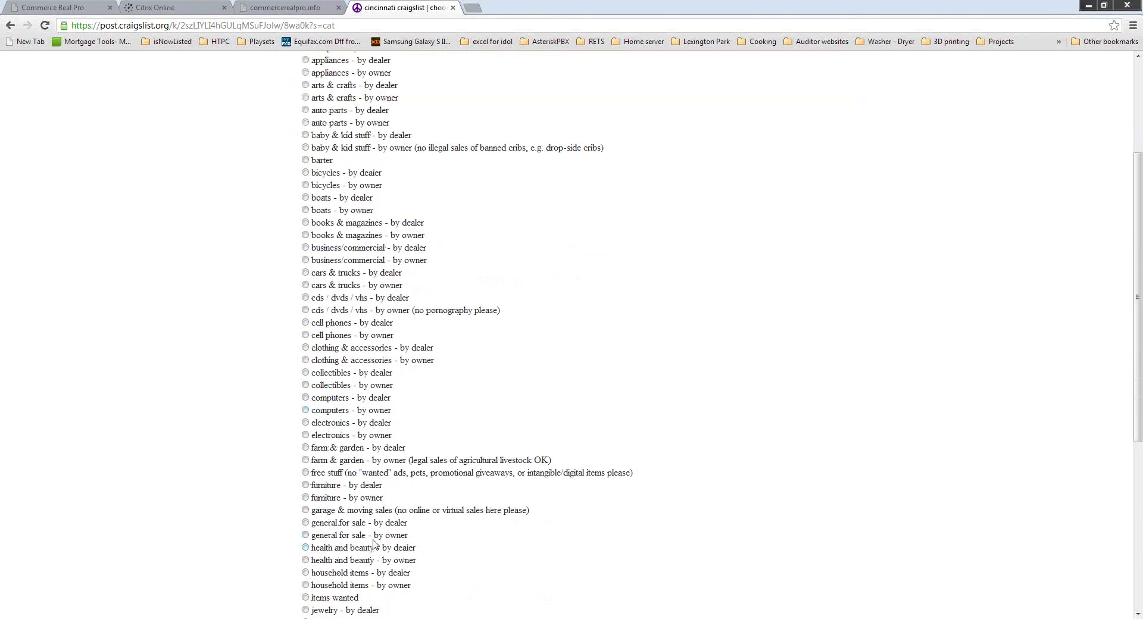
scroll(374, 542, down, 1)
scroll(374, 541, down, 1)
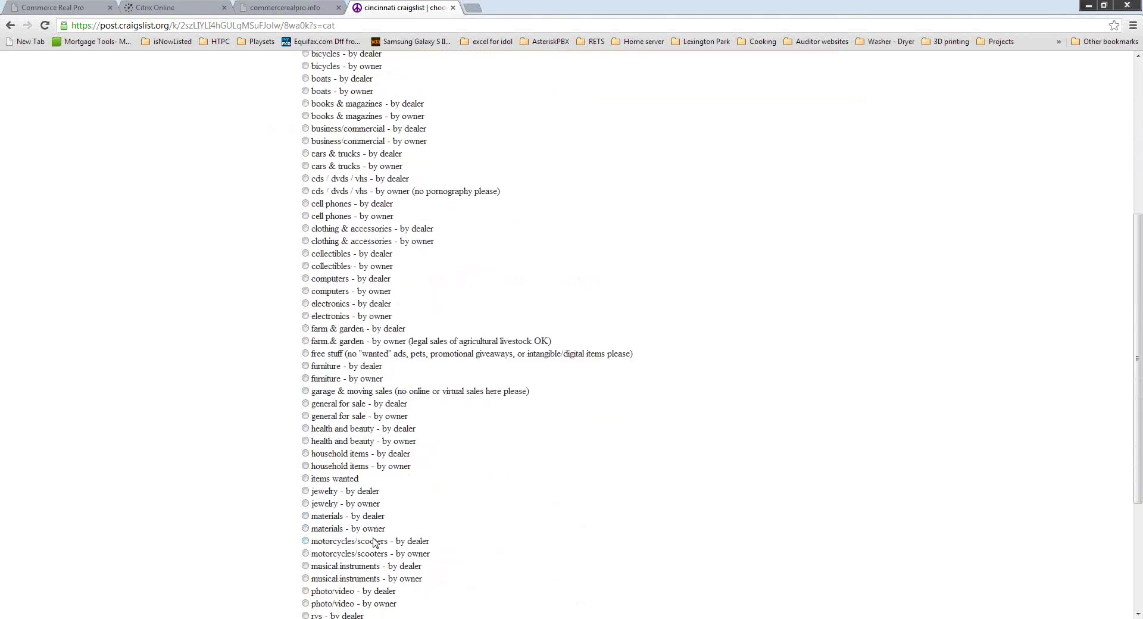
scroll(373, 542, down, 2)
scroll(381, 540, down, 1)
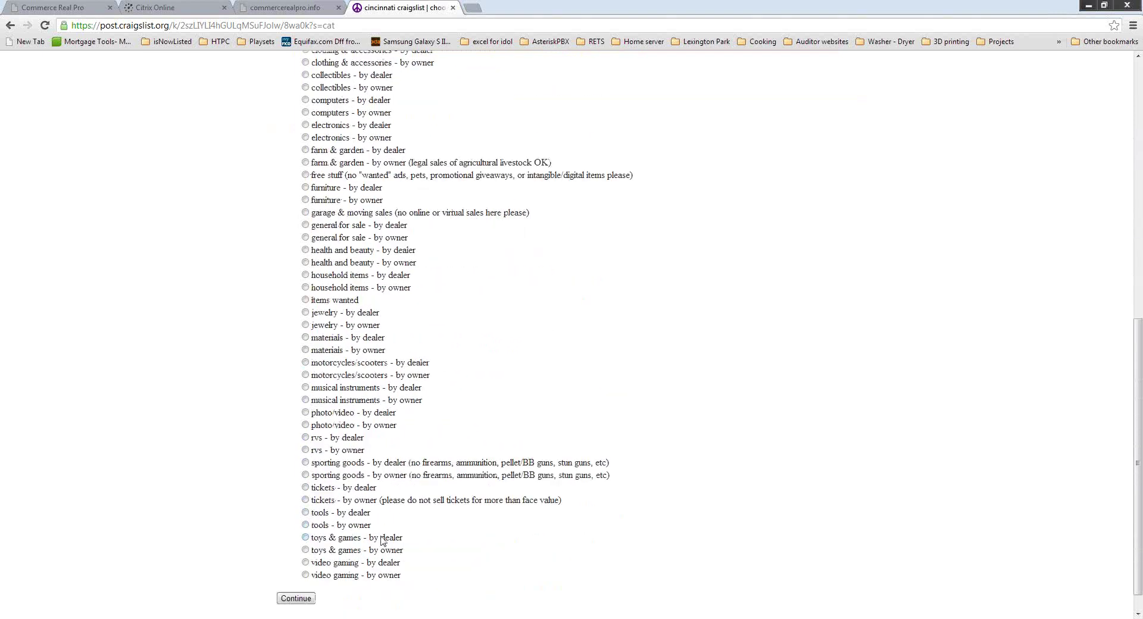
scroll(384, 297, up, 8)
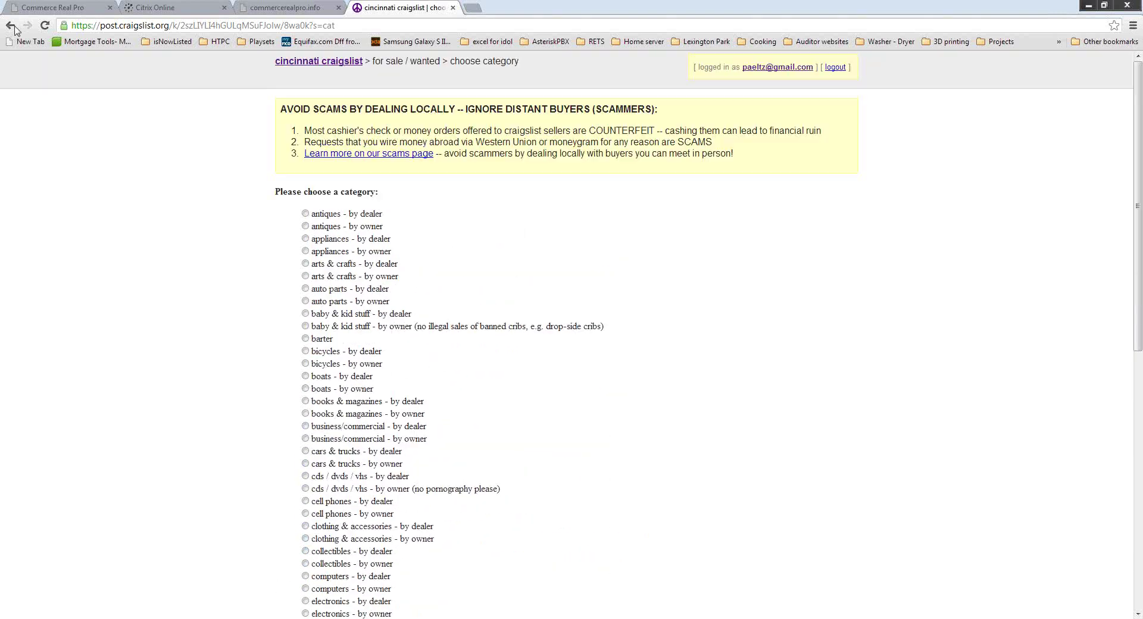
Step: Restart the Cincinnati posting as housing offered, real estate - by broker, and continue to the form
click(318, 63)
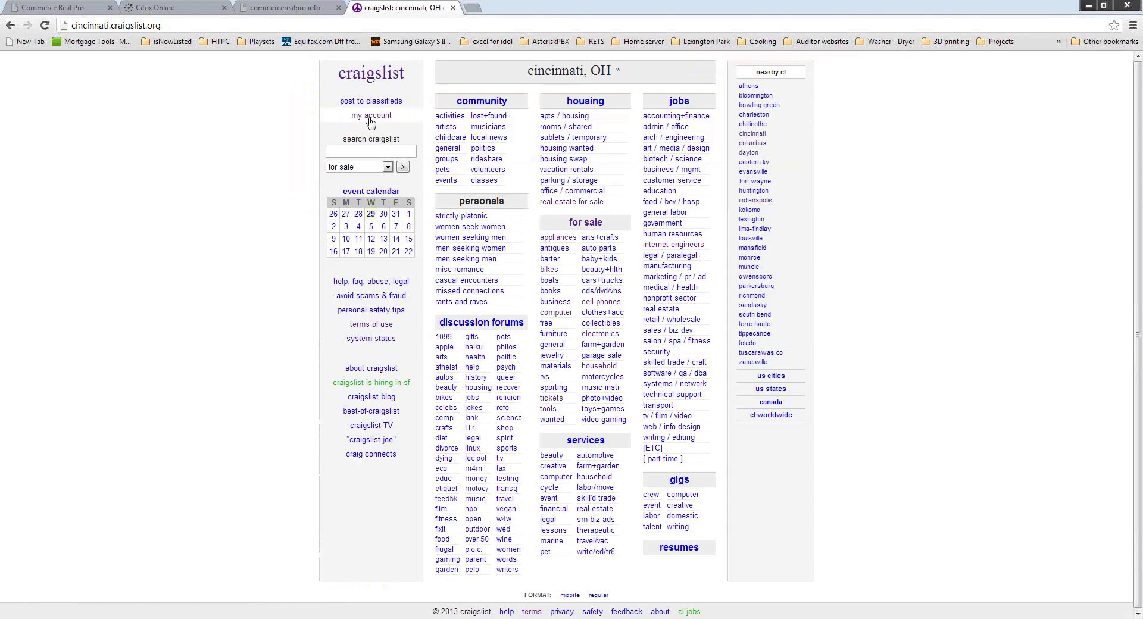
click(372, 115)
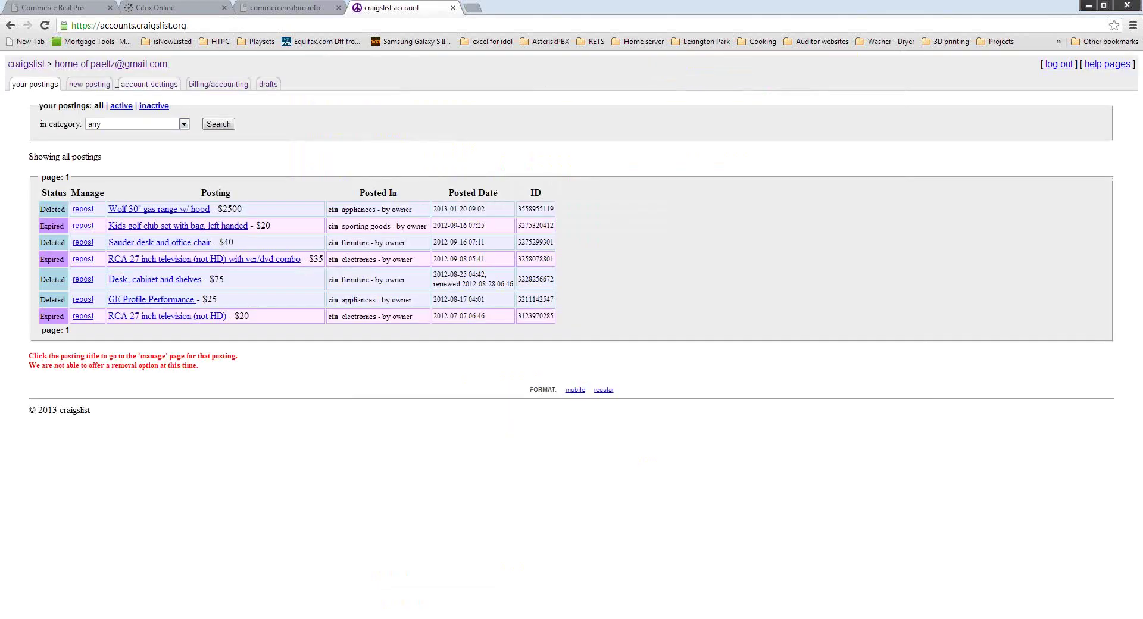
click(89, 84)
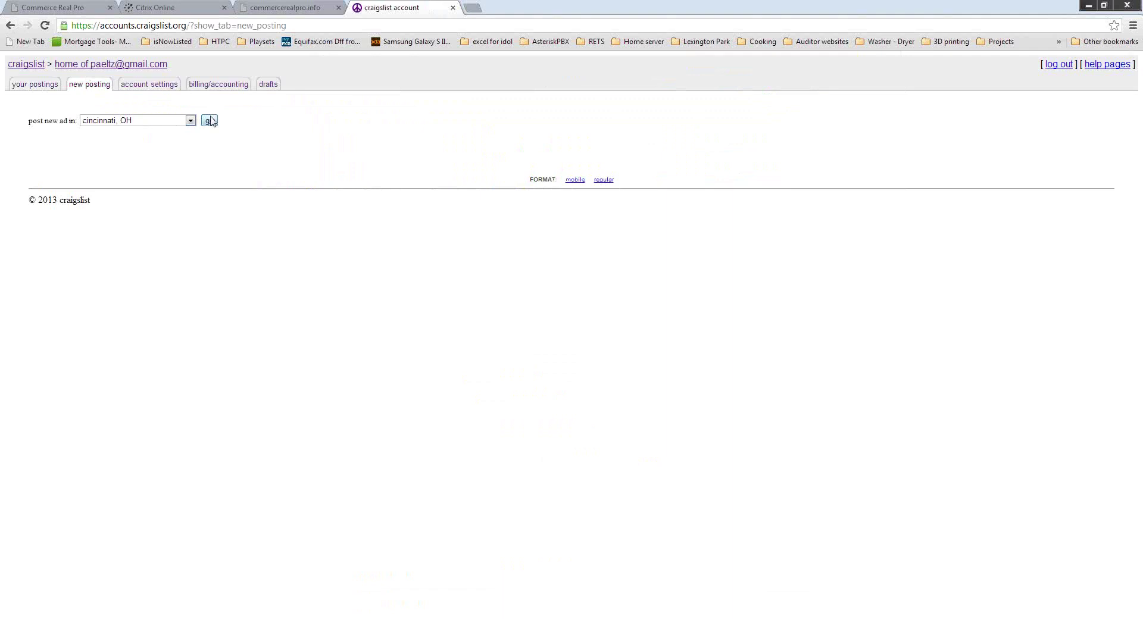
click(210, 121)
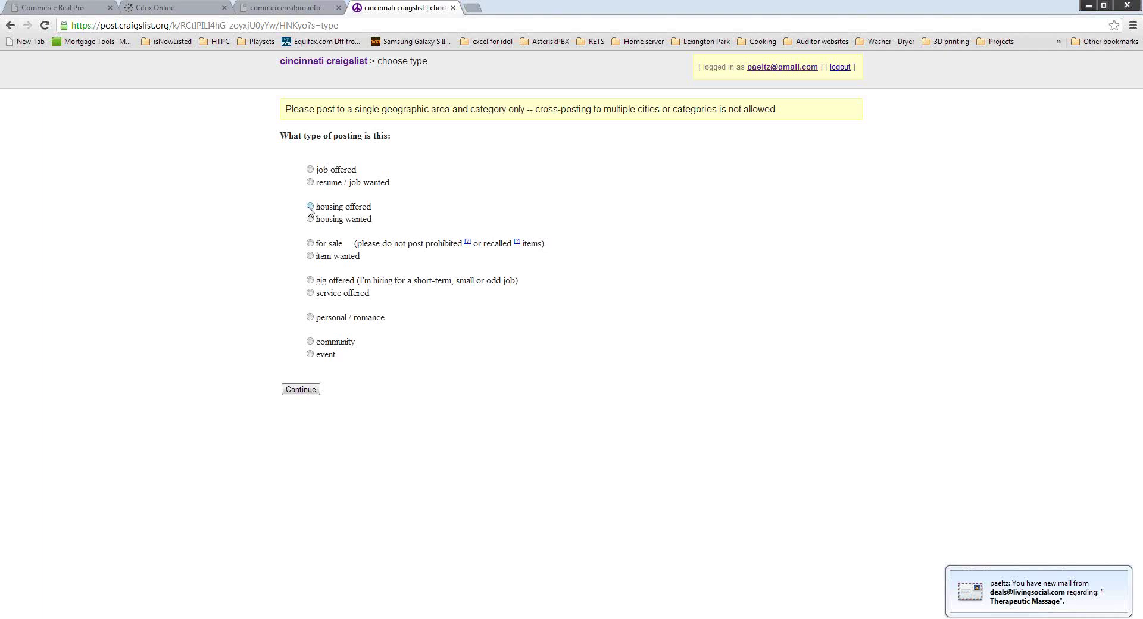
click(310, 207)
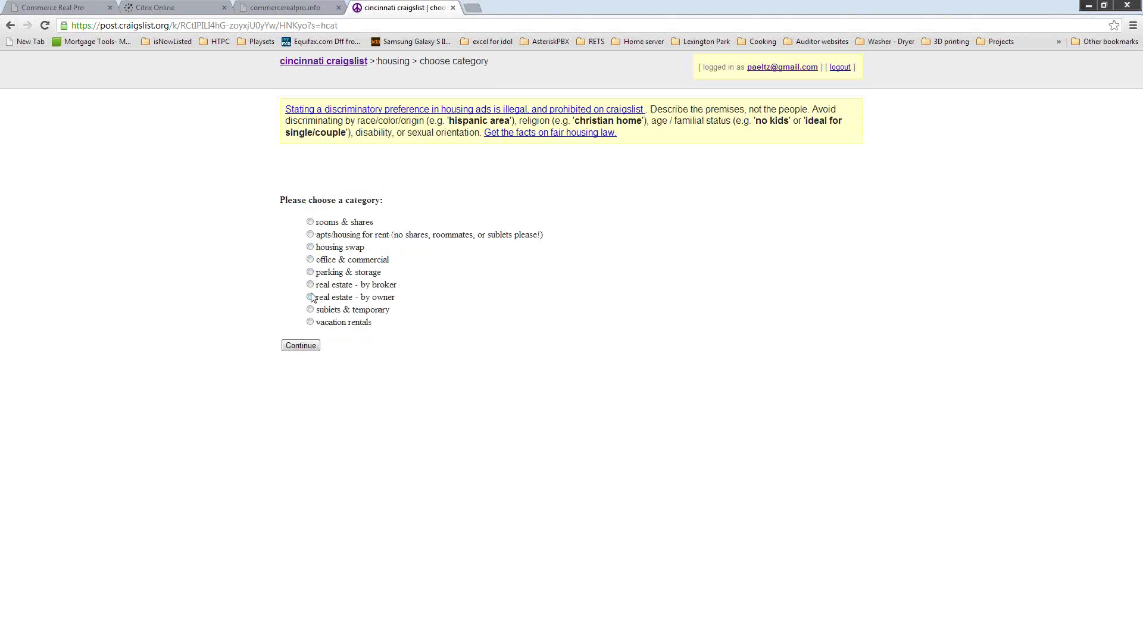
click(310, 284)
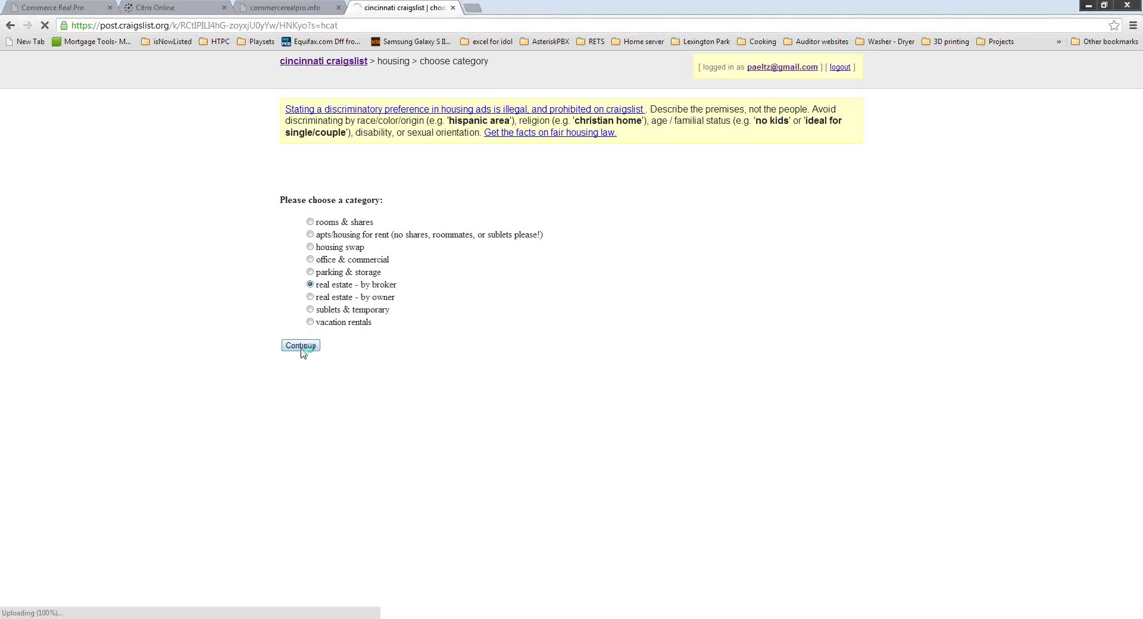
click(302, 348)
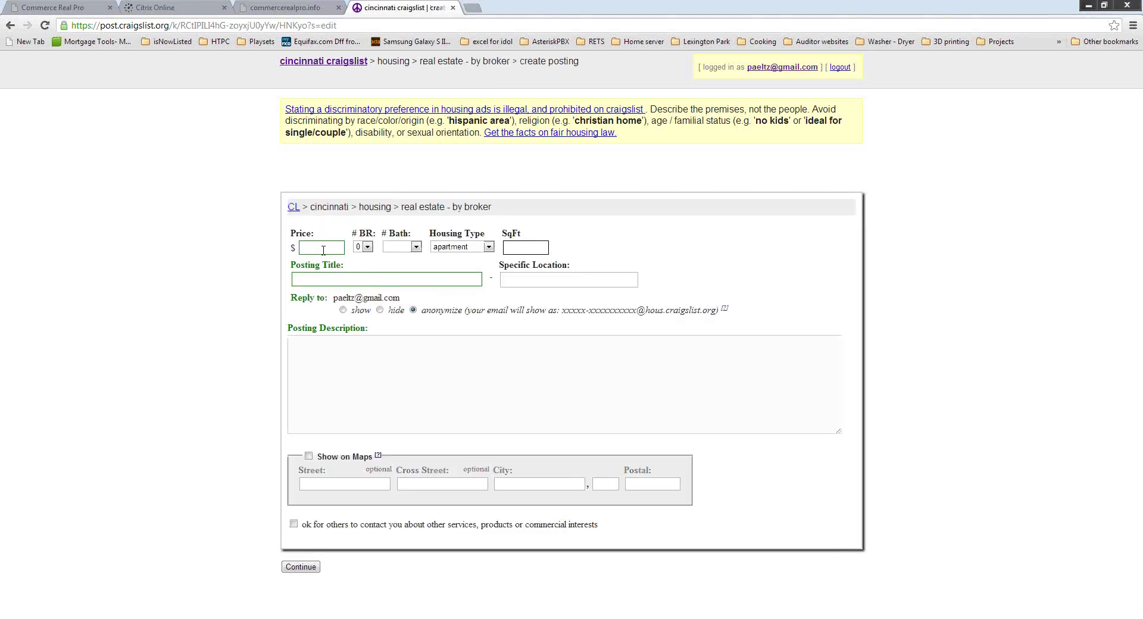
Step: Enter price 200000, housing type house, and 3000 sq ft
click(324, 250)
text(200000)
key(Tab)
key(Tab)
key(Tab)
click(488, 247)
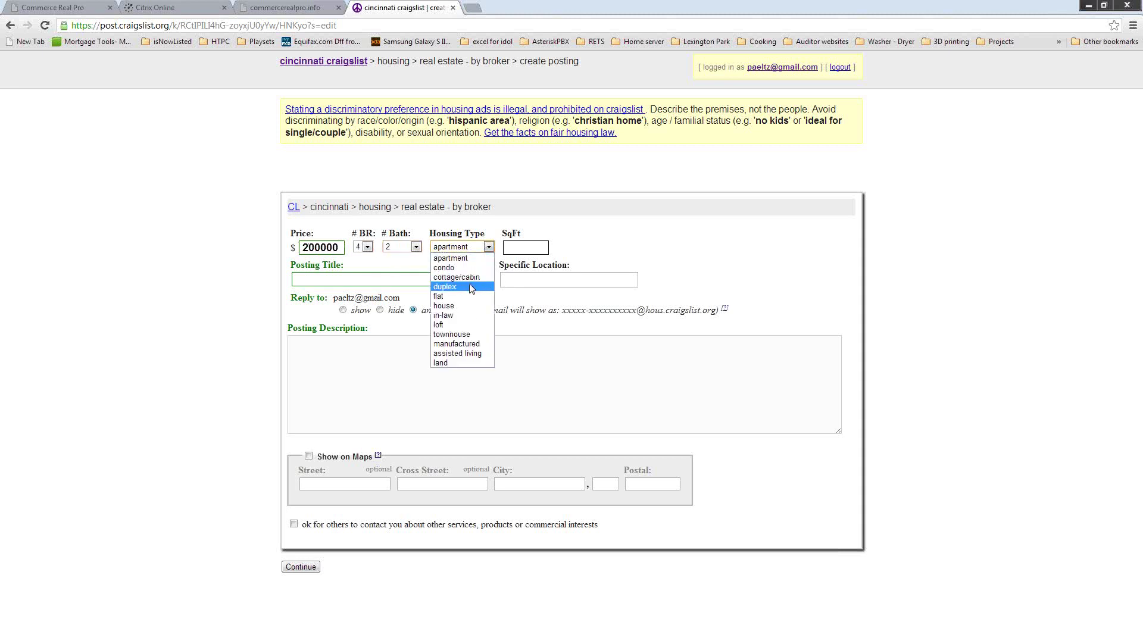
click(464, 306)
click(509, 248)
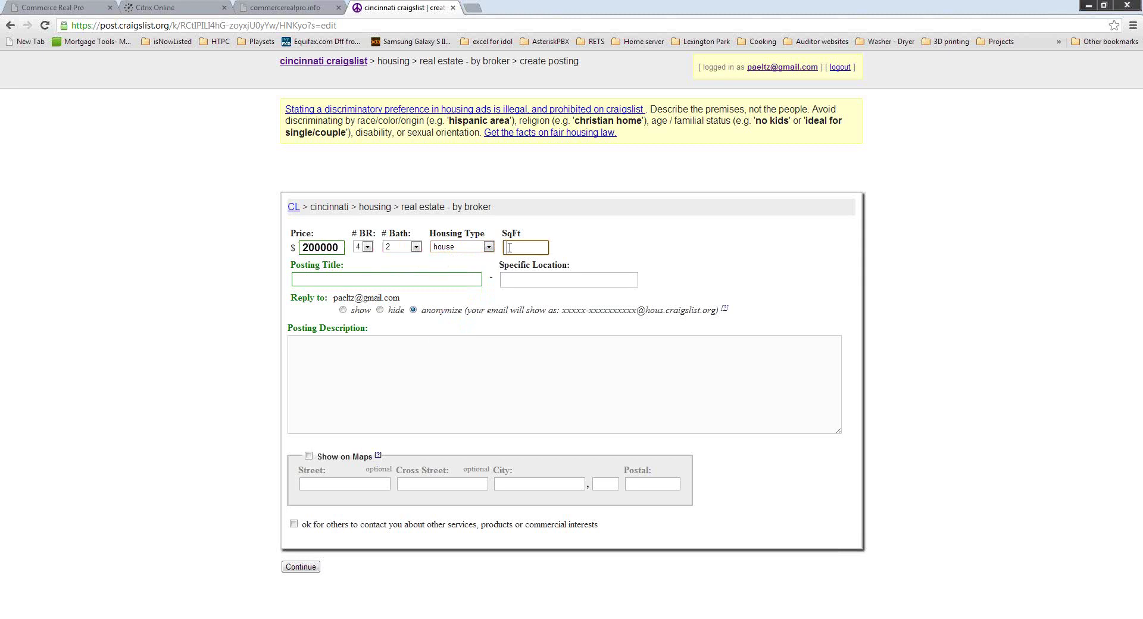
text(3000)
Step: Title the ad 'Great 4 bedroom value' with location Cincinnati
key(Tab)
text(Great)
text( va)
key(BackSpace)
key(BackSpace)
text(4 bedroom)
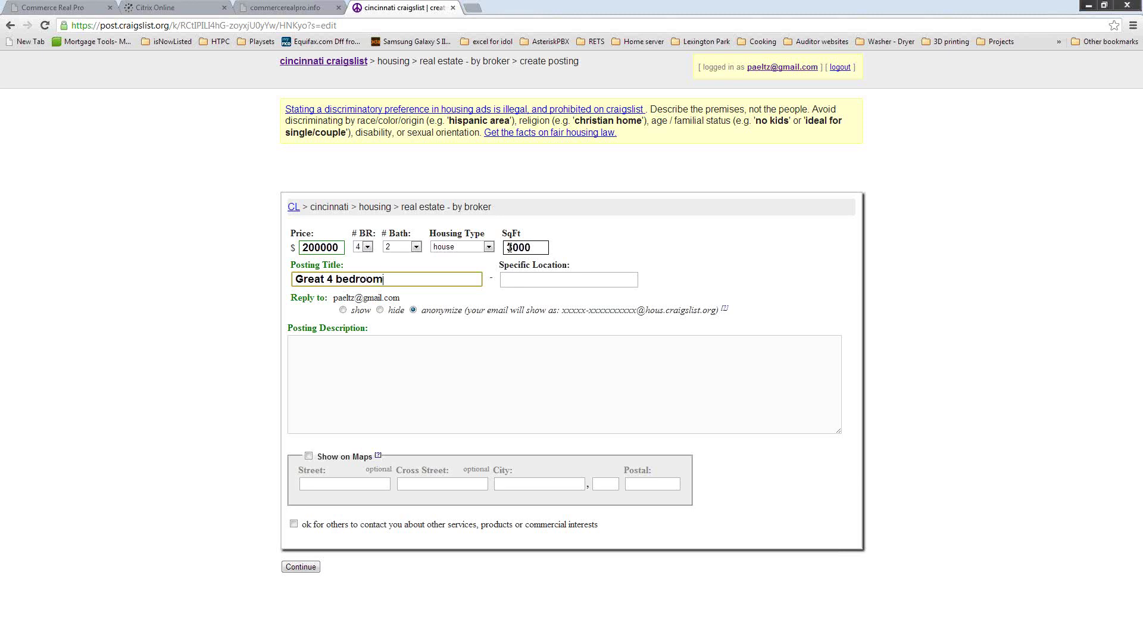
text( value)
key(Tab)
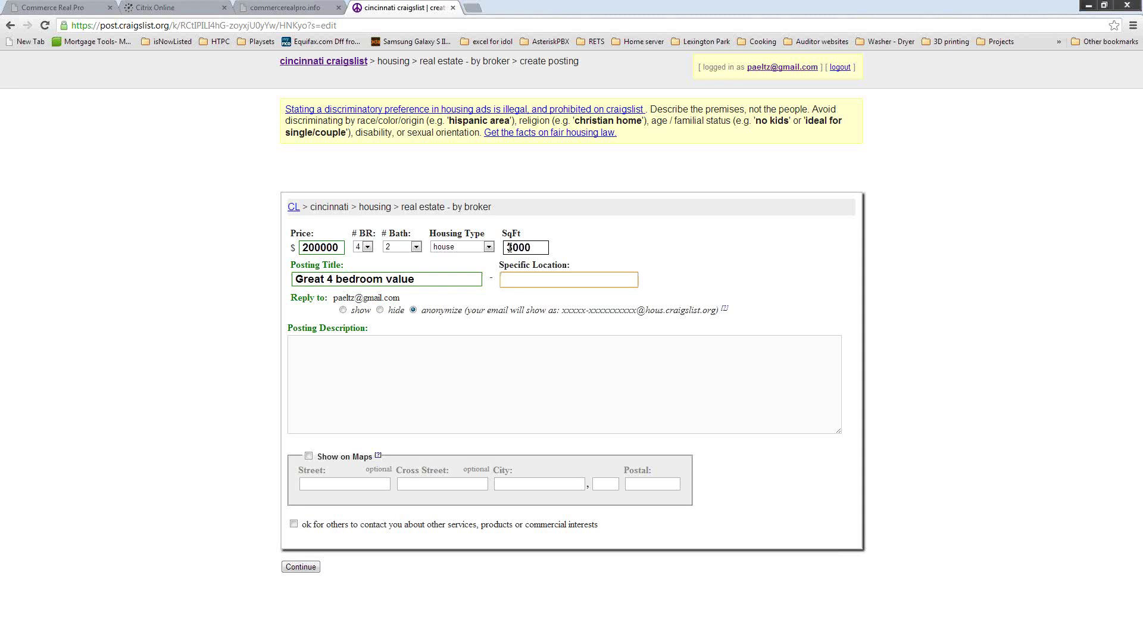
text(Cincinnati)
key(Tab)
click(328, 358)
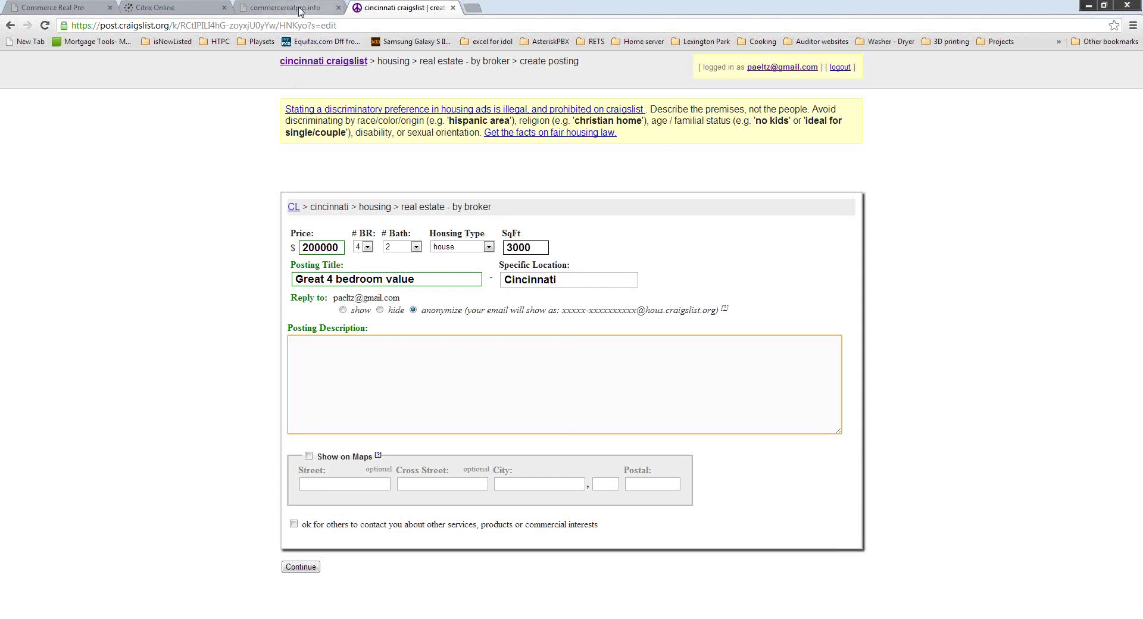
click(316, 8)
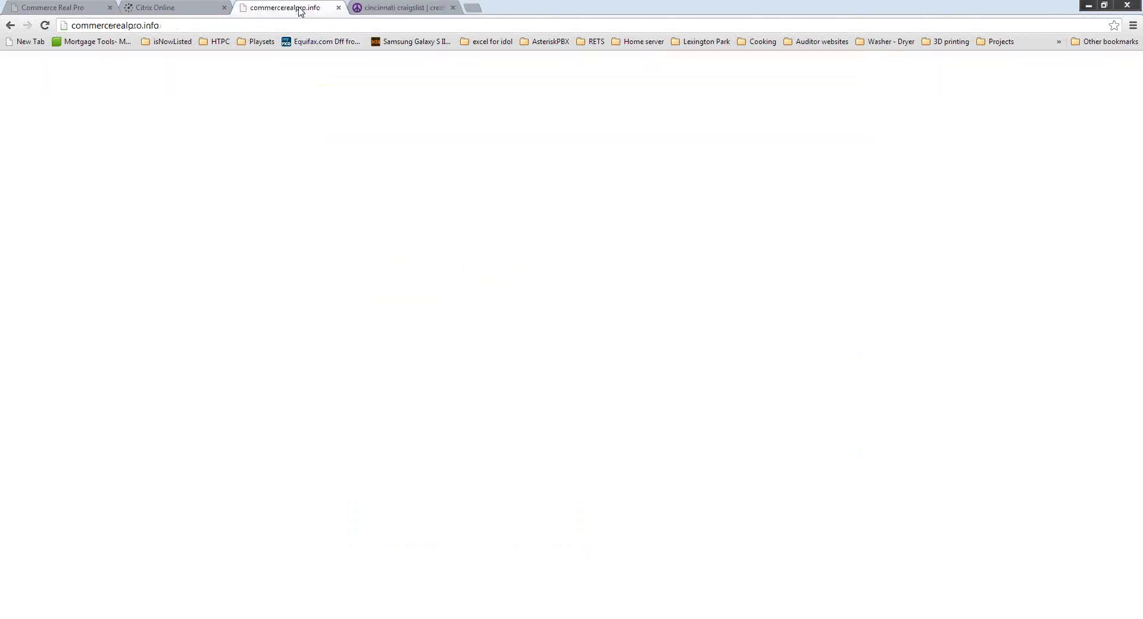
click(75, 11)
click(352, 385)
right_click(351, 386)
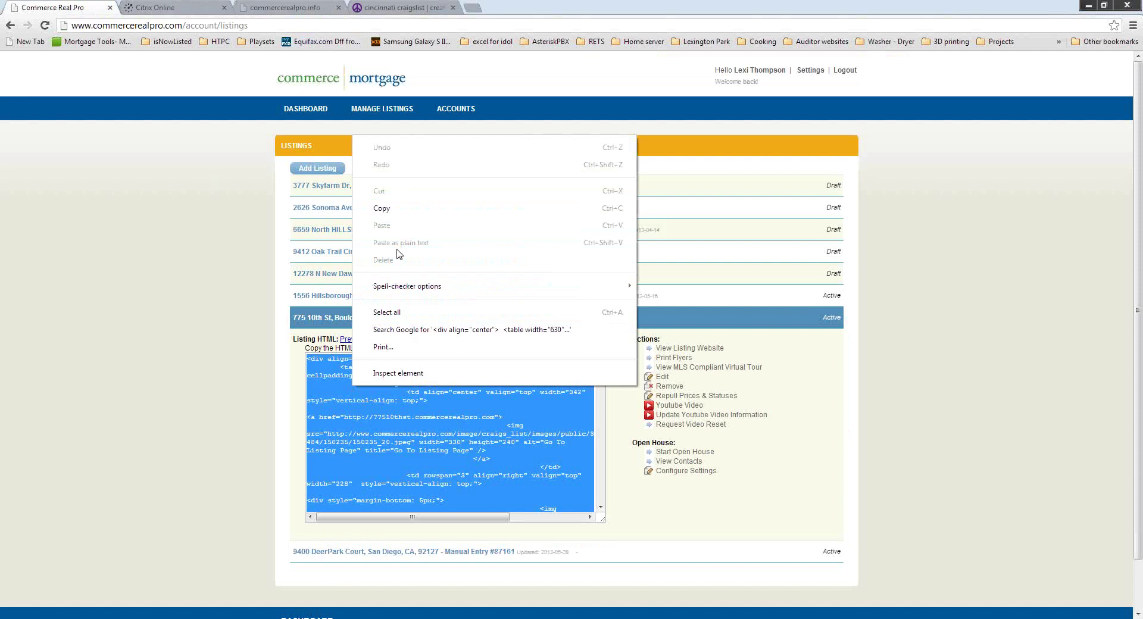
click(400, 210)
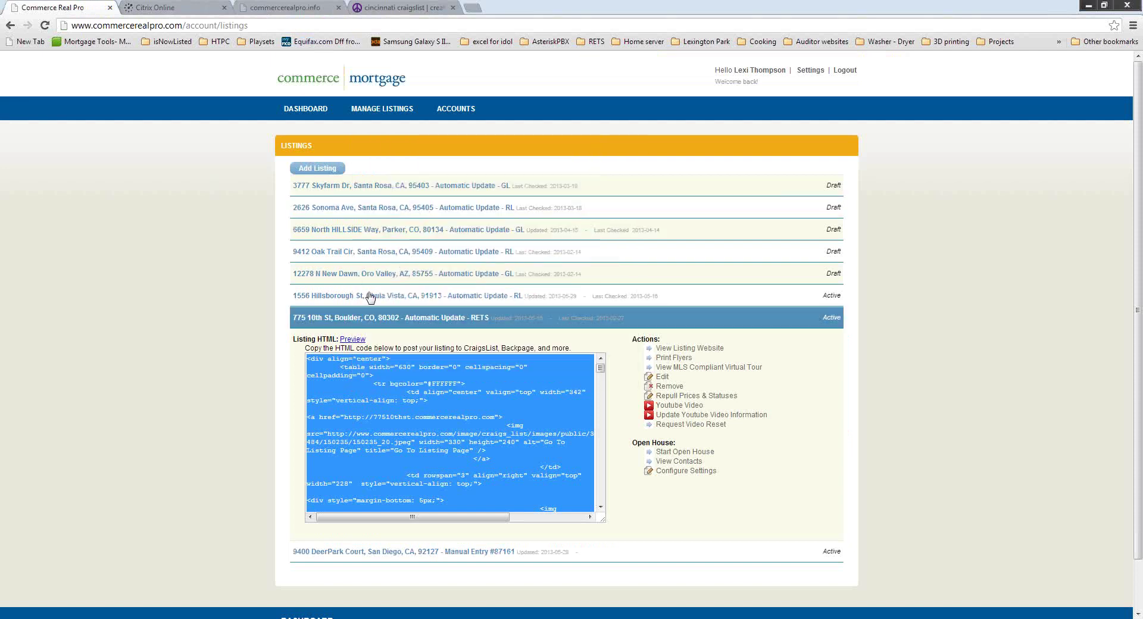
click(383, 16)
right_click(342, 363)
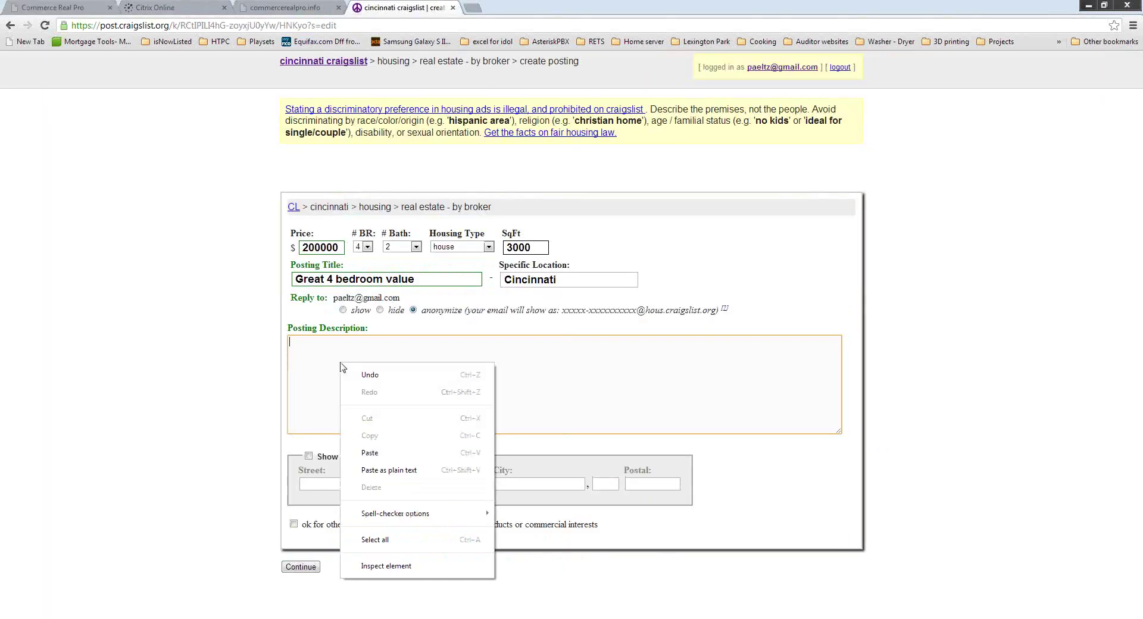
click(370, 452)
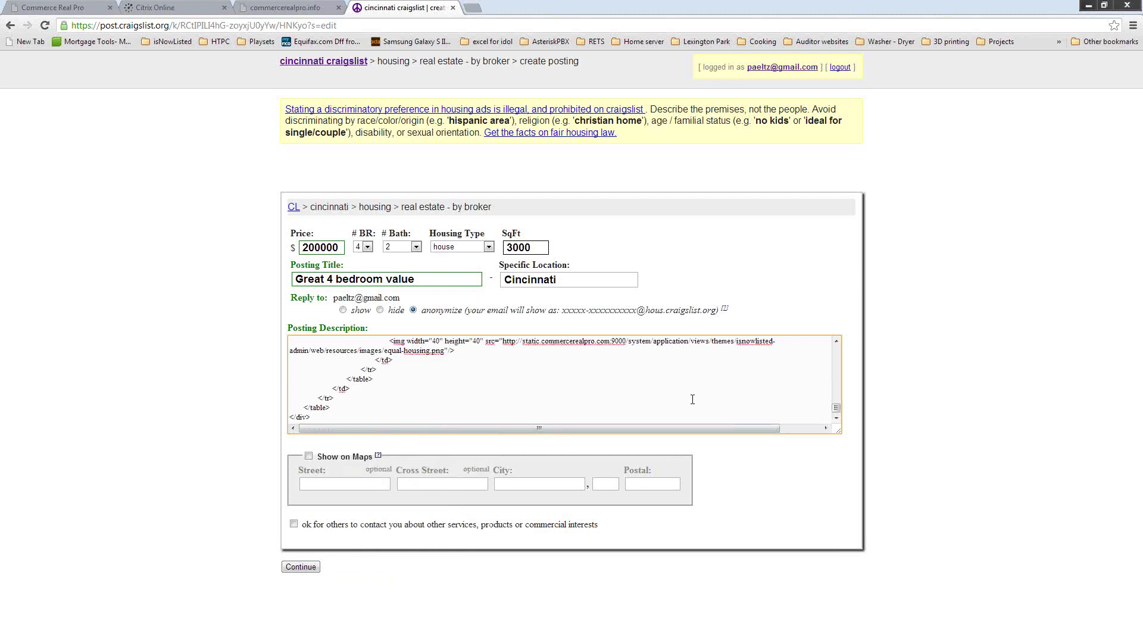
drag(836, 412, 840, 376)
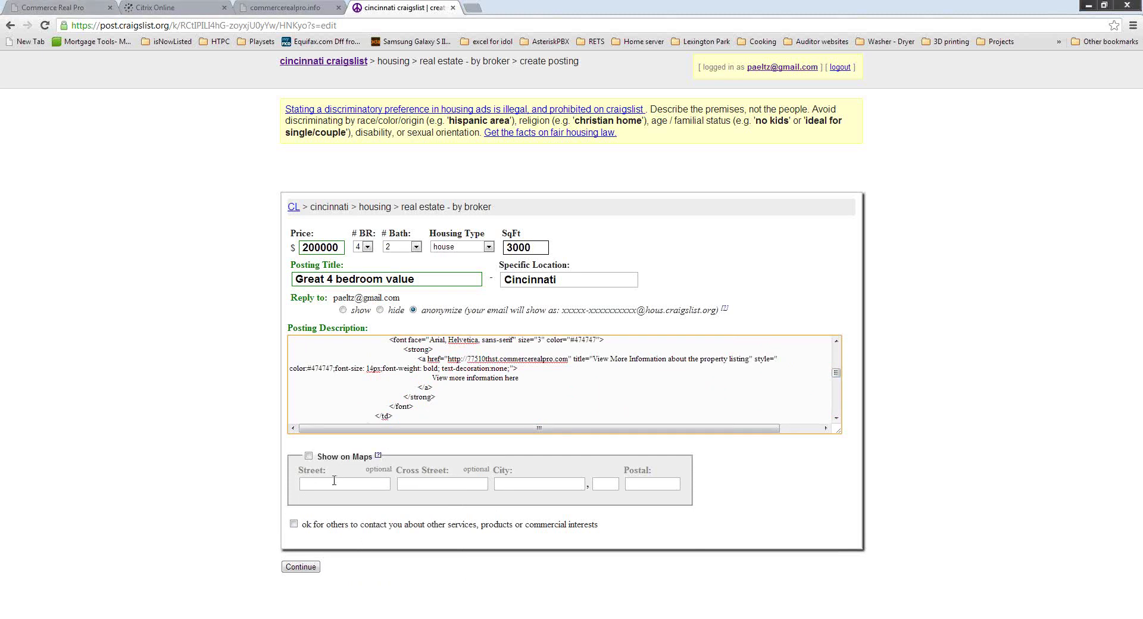
Step: Leave the map display off and continue to the image upload page
click(308, 456)
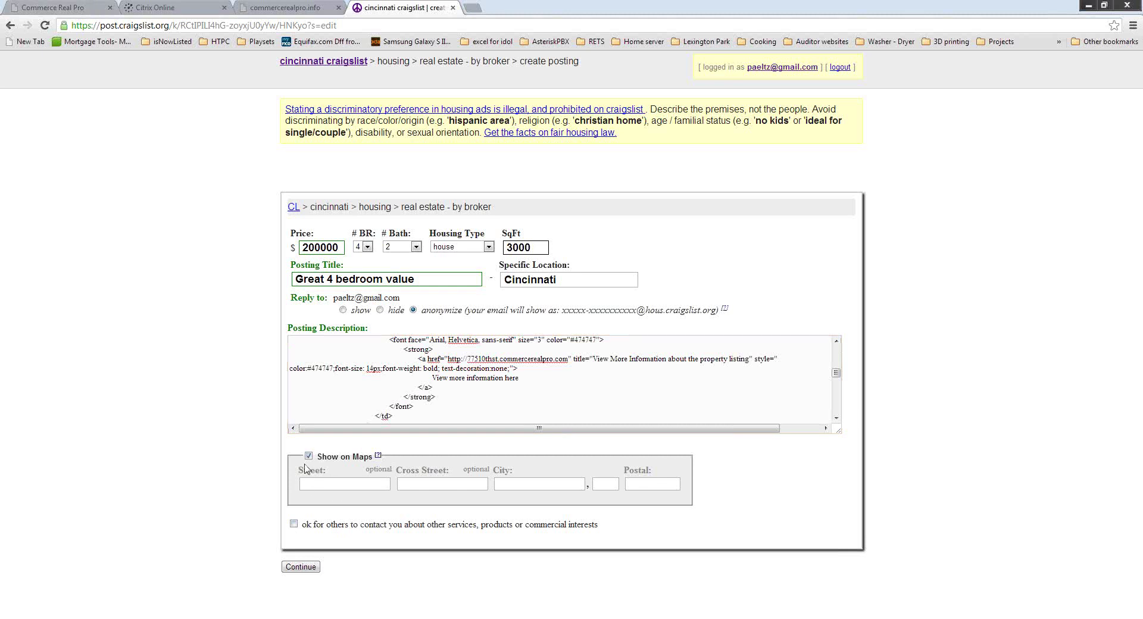
click(311, 485)
click(309, 457)
click(295, 567)
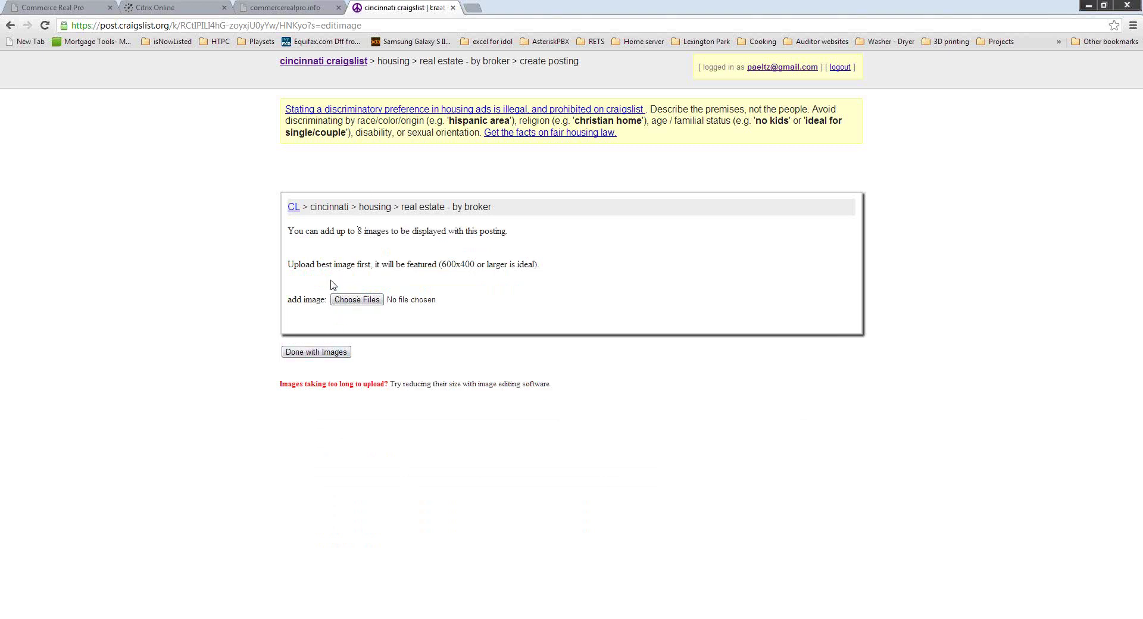
click(308, 353)
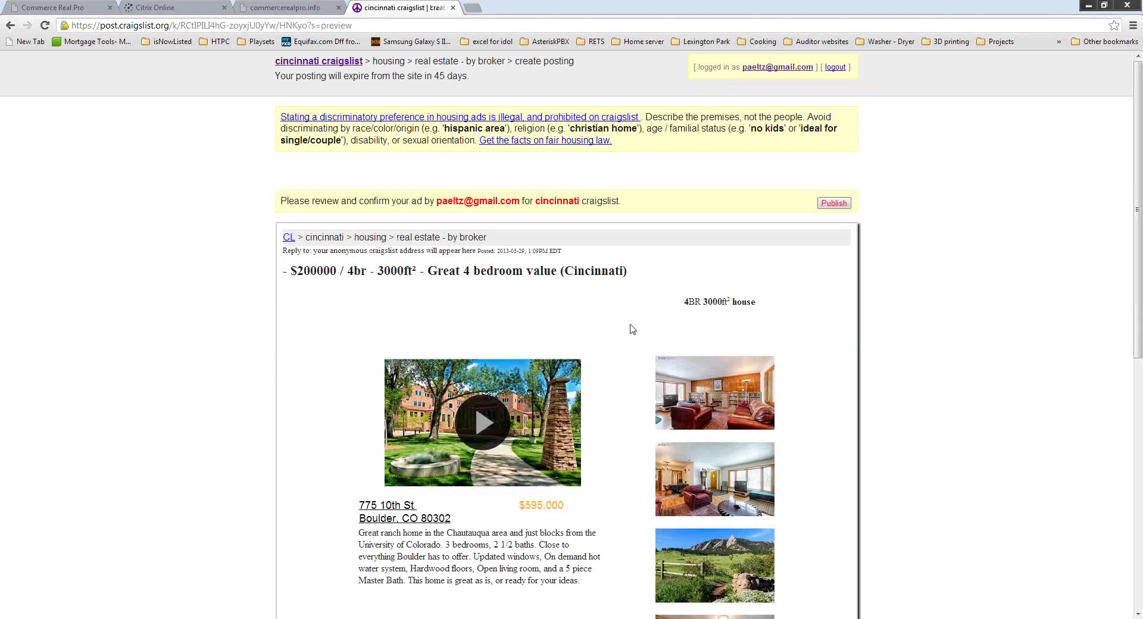
scroll(632, 330, down, 1)
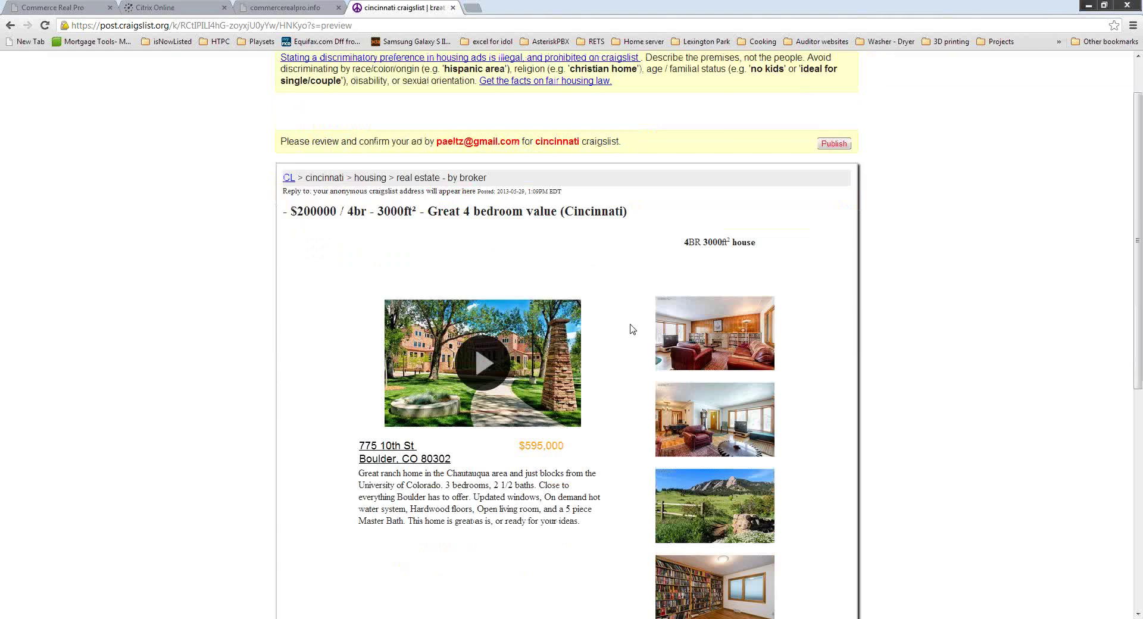
scroll(632, 329, up, 1)
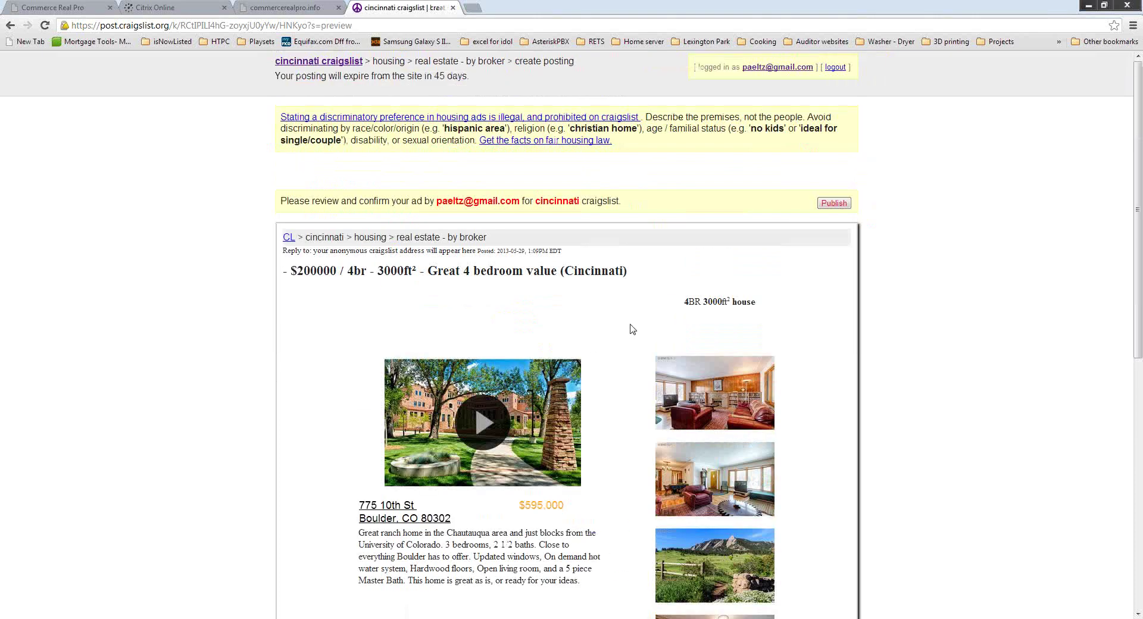
scroll(632, 329, down, 1)
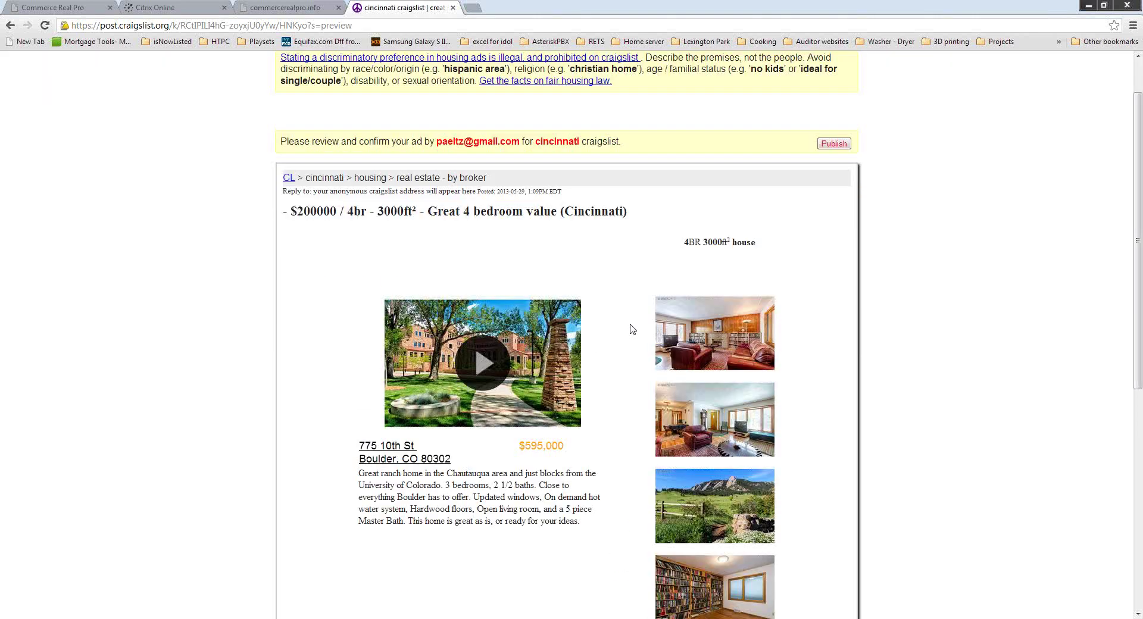
scroll(632, 329, down, 1)
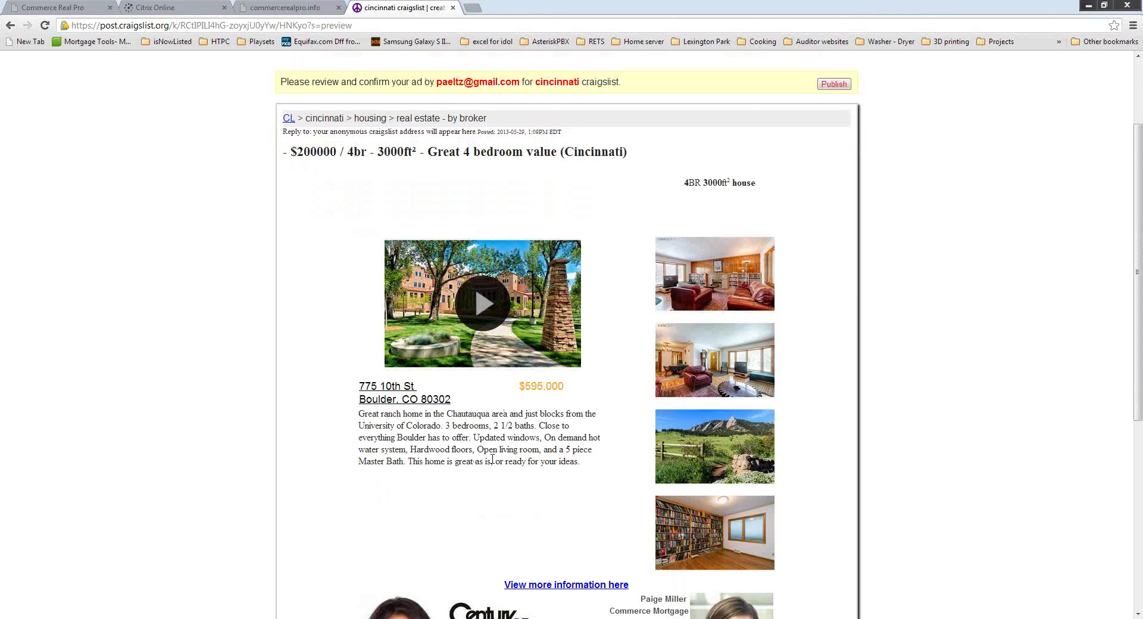
scroll(490, 437, down, 1)
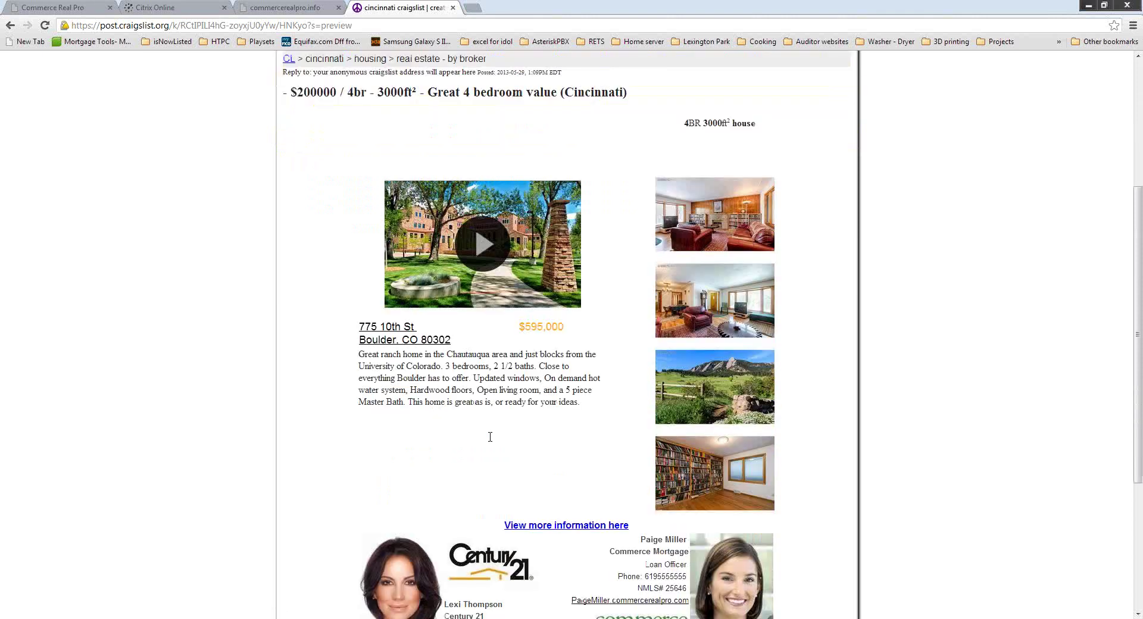
scroll(490, 436, down, 2)
scroll(506, 357, up, 3)
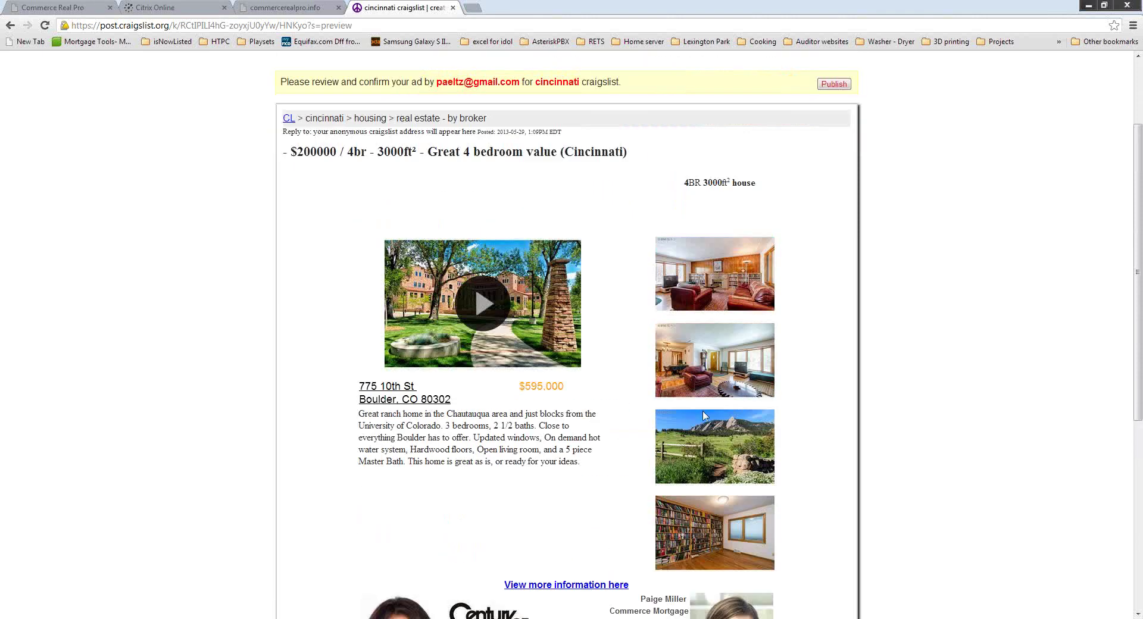
scroll(701, 503, down, 3)
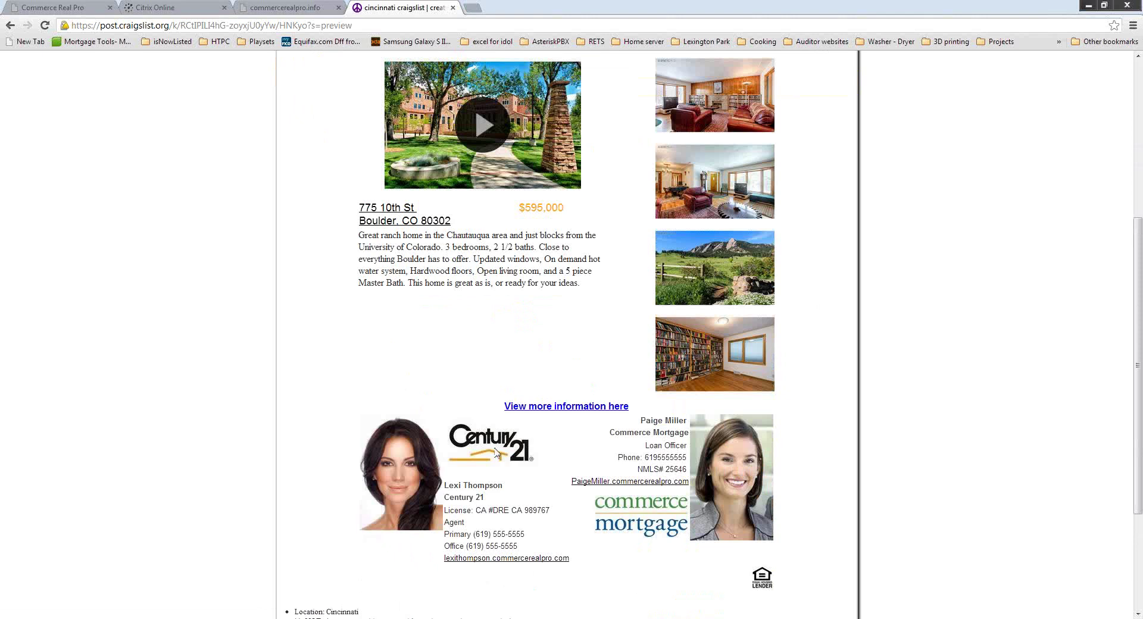
scroll(637, 498, down, 2)
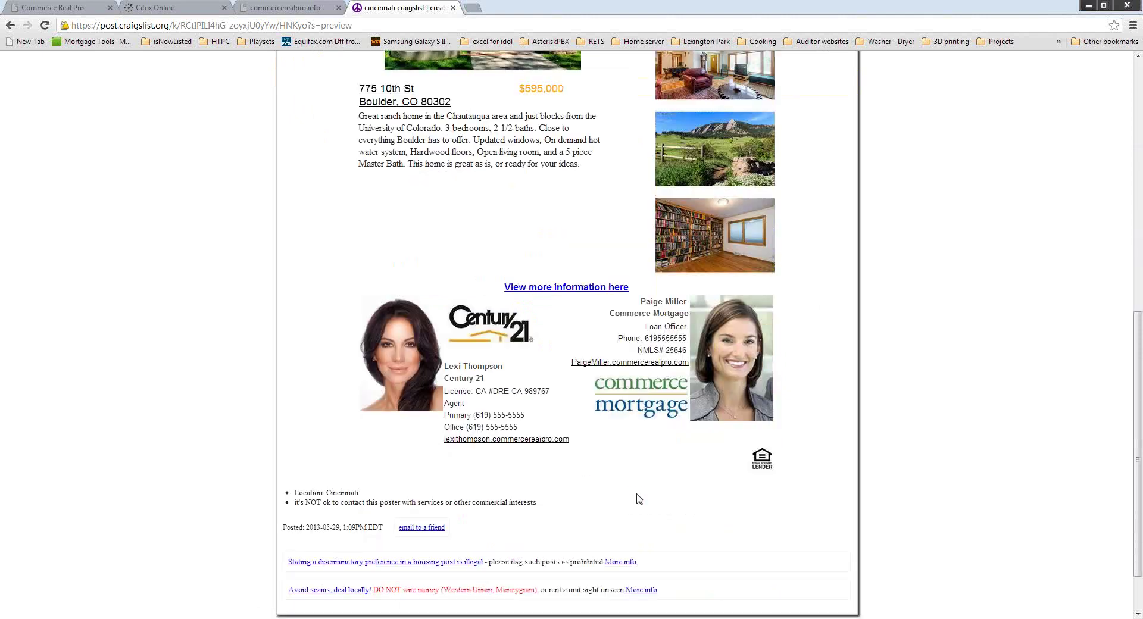
scroll(639, 499, up, 3)
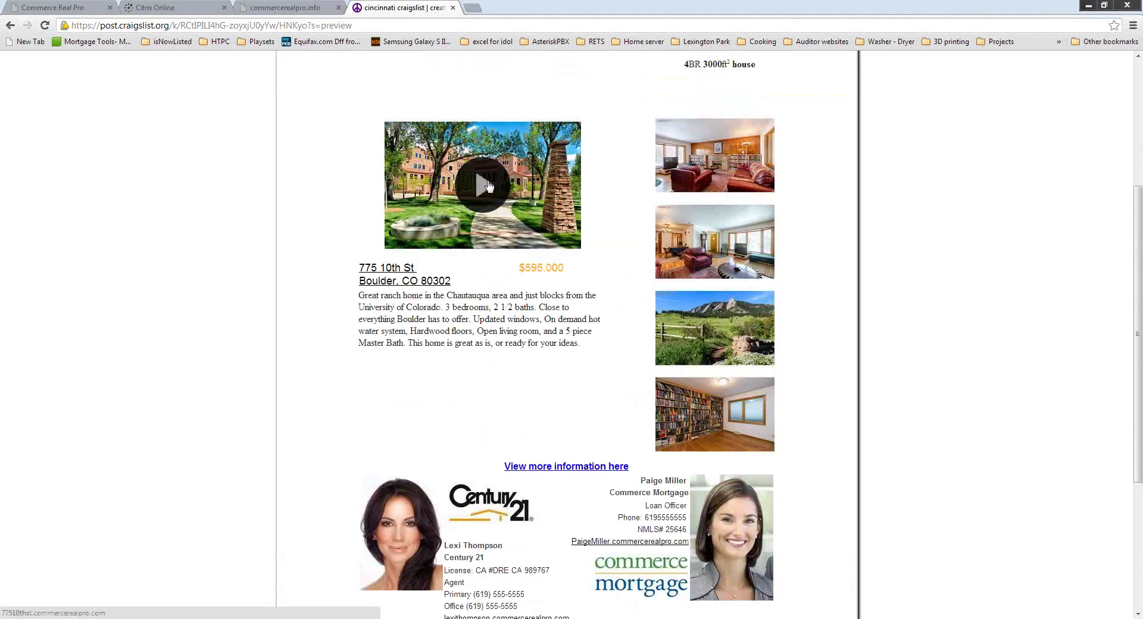
click(486, 186)
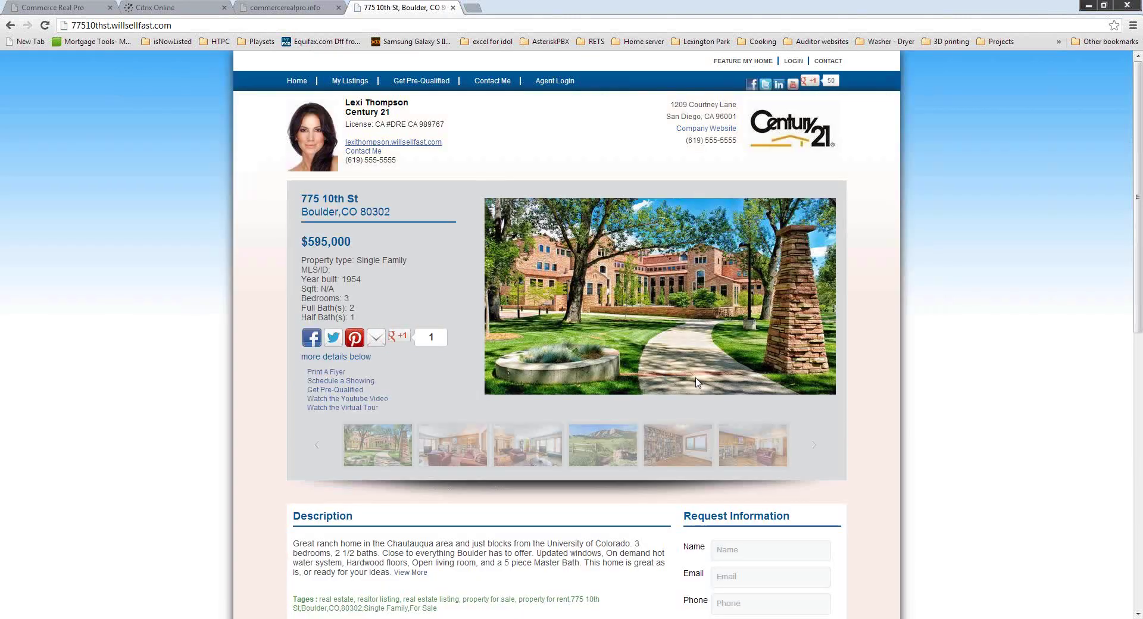
Step: Submit a Request Information inquiry with the visitor's name, e-mail, phone, and areas 'test'
scroll(698, 382, down, 1)
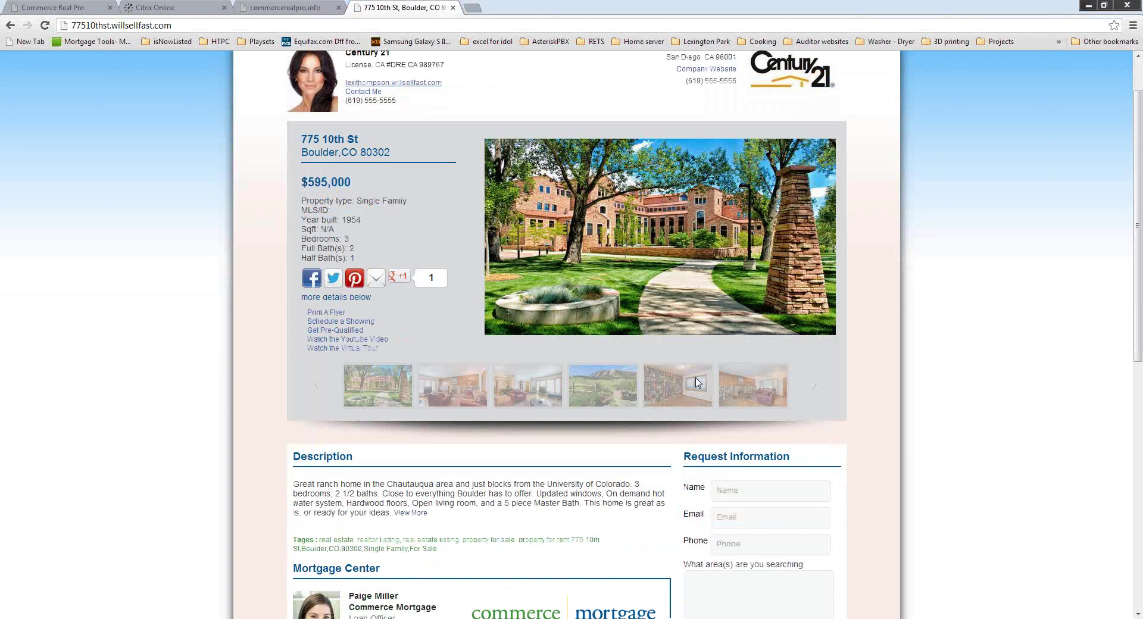
scroll(698, 382, down, 1)
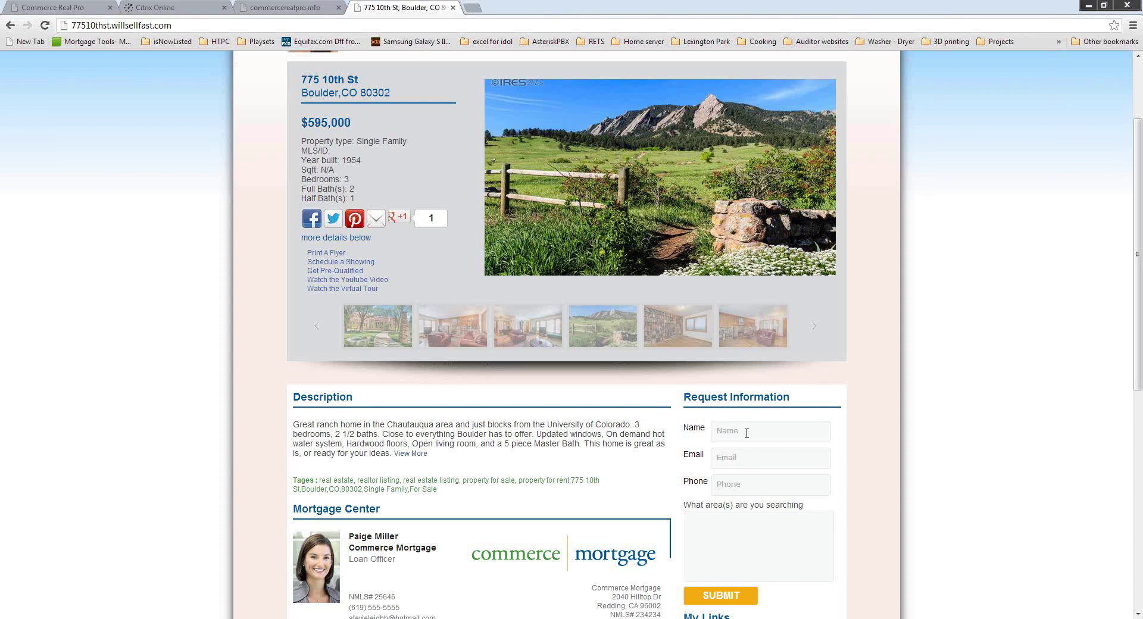
click(747, 433)
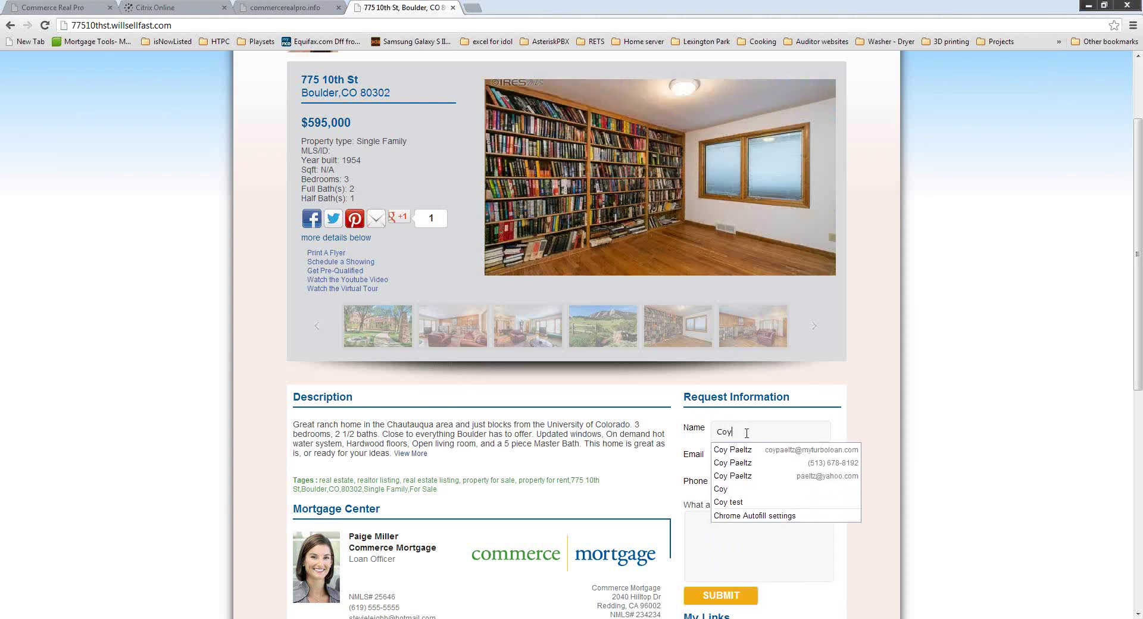
key(Tab)
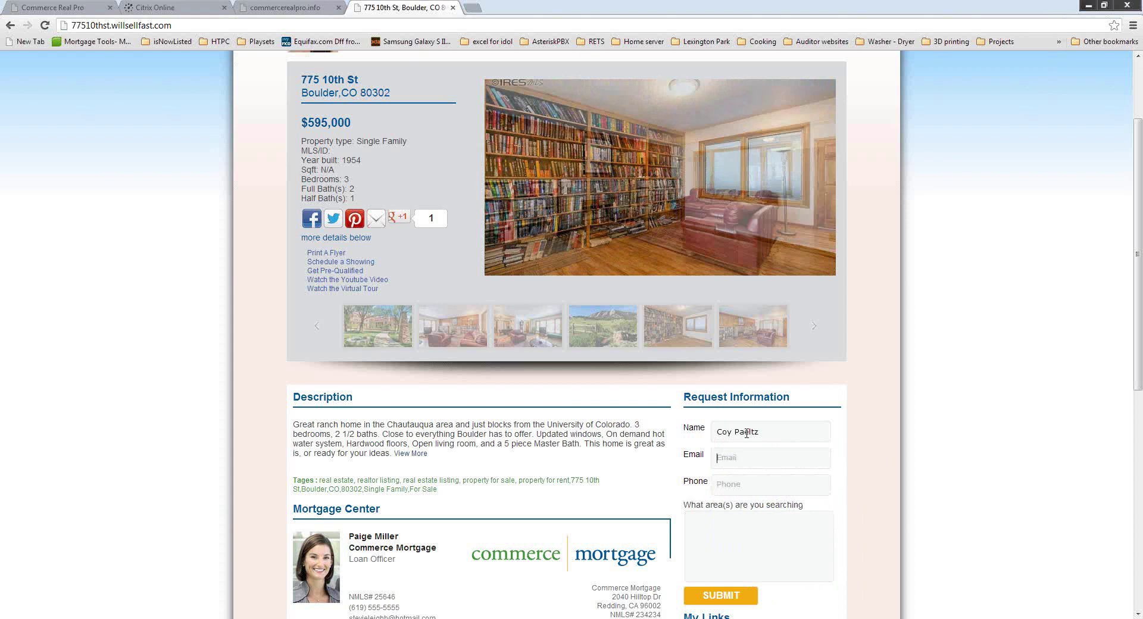
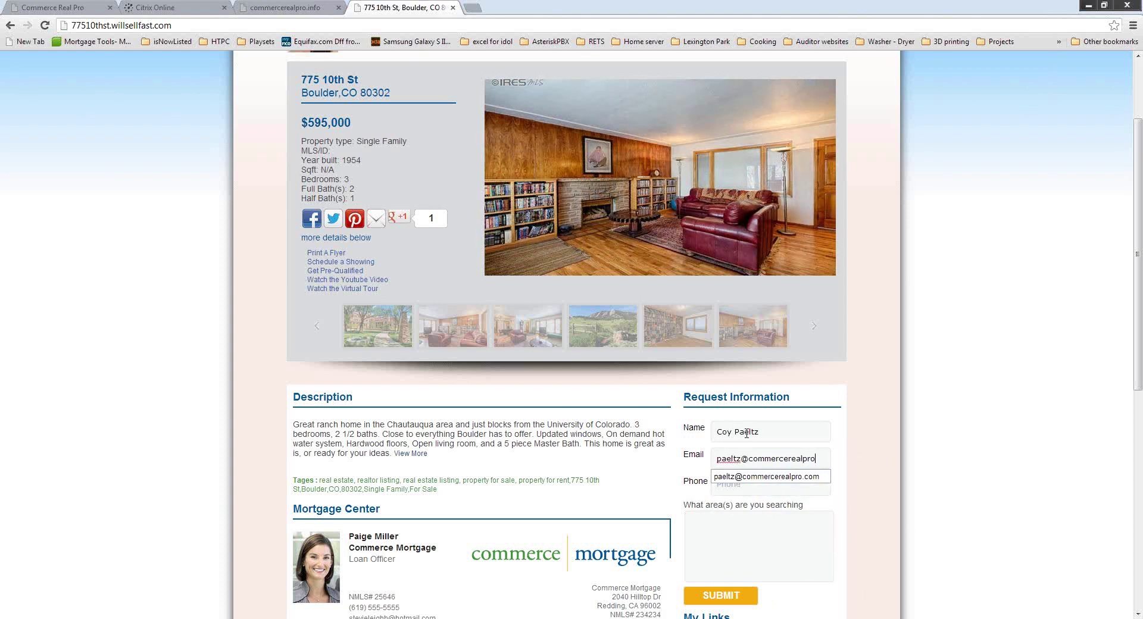
key(Down)
key(Tab)
text(555-555-1212)
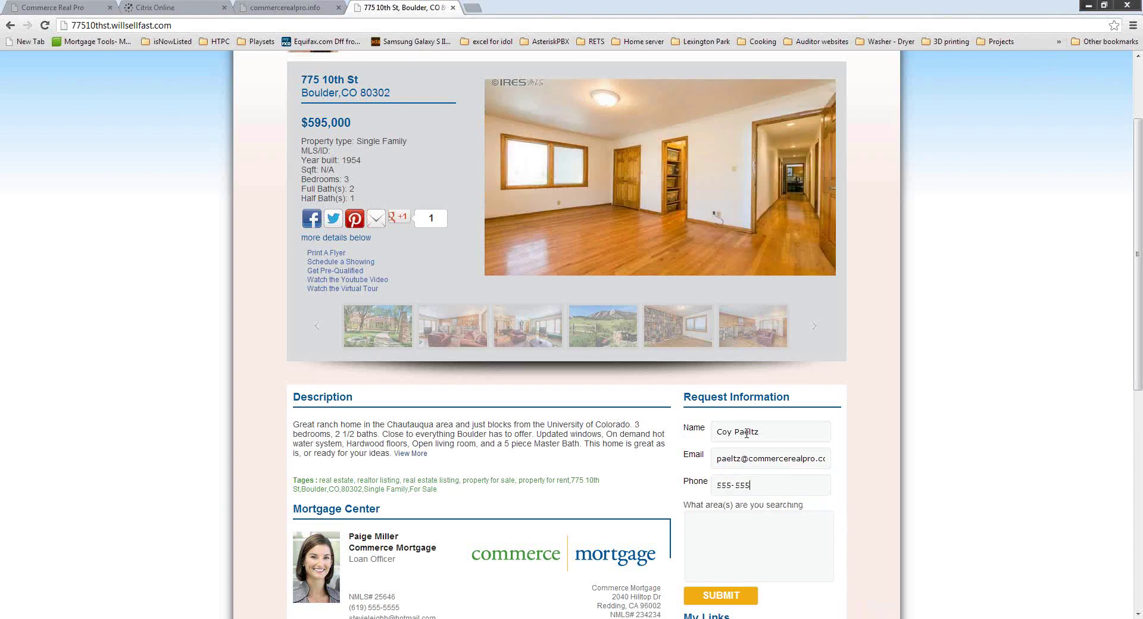
key(Tab)
text(test)
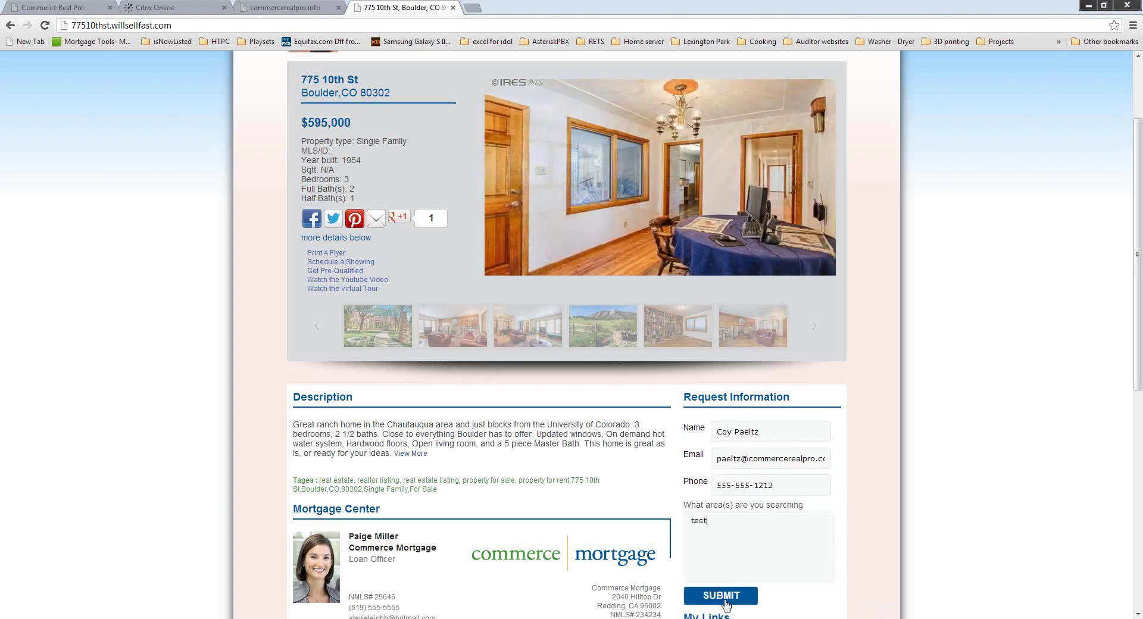
click(737, 595)
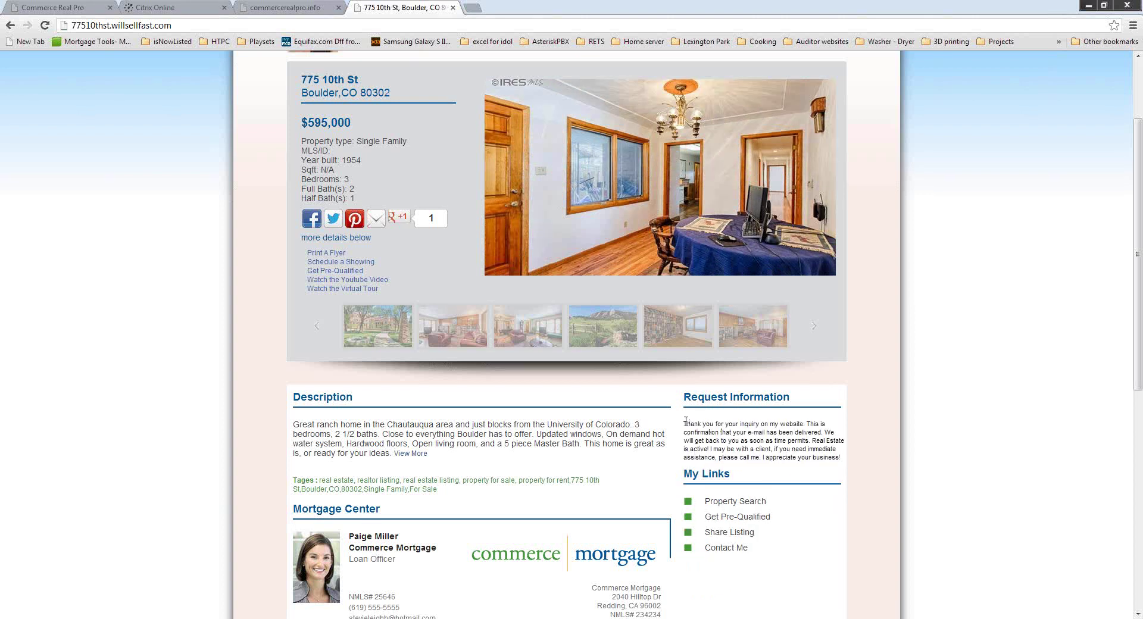
Step: Check the thank-you confirmation, then go back to the Craigslist ad preview
drag(686, 421, 839, 457)
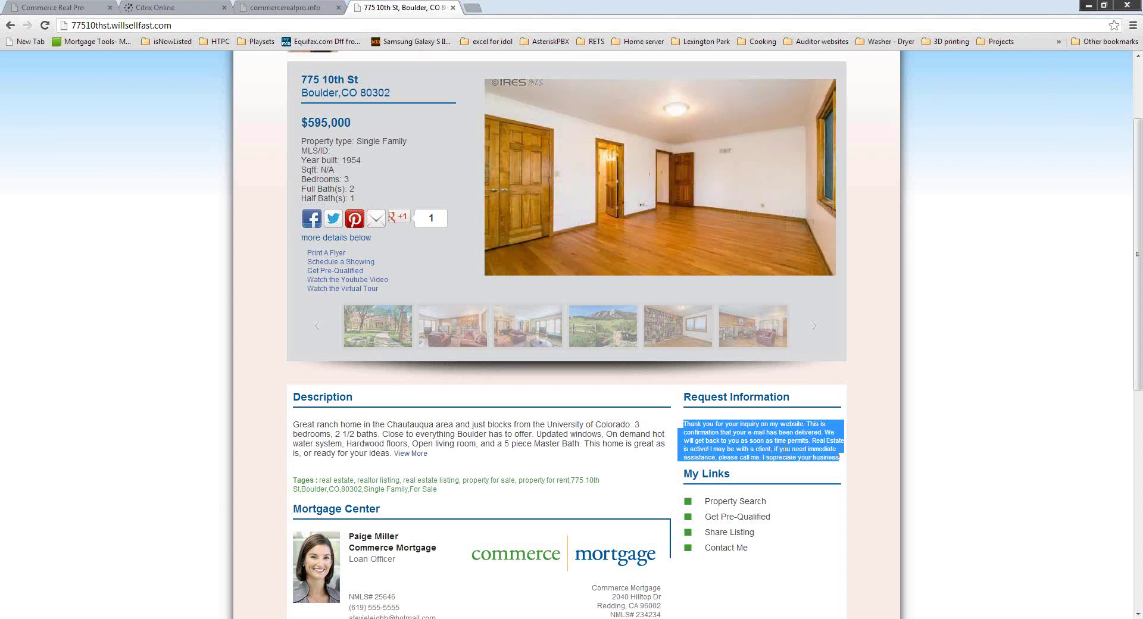
scroll(750, 363, up, 3)
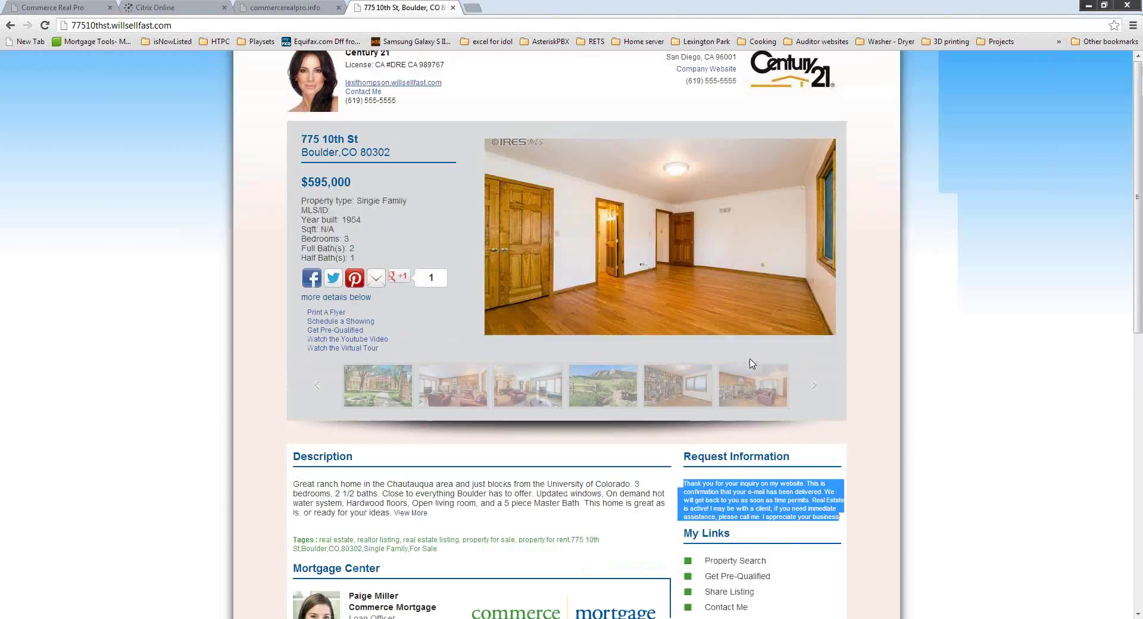
click(279, 8)
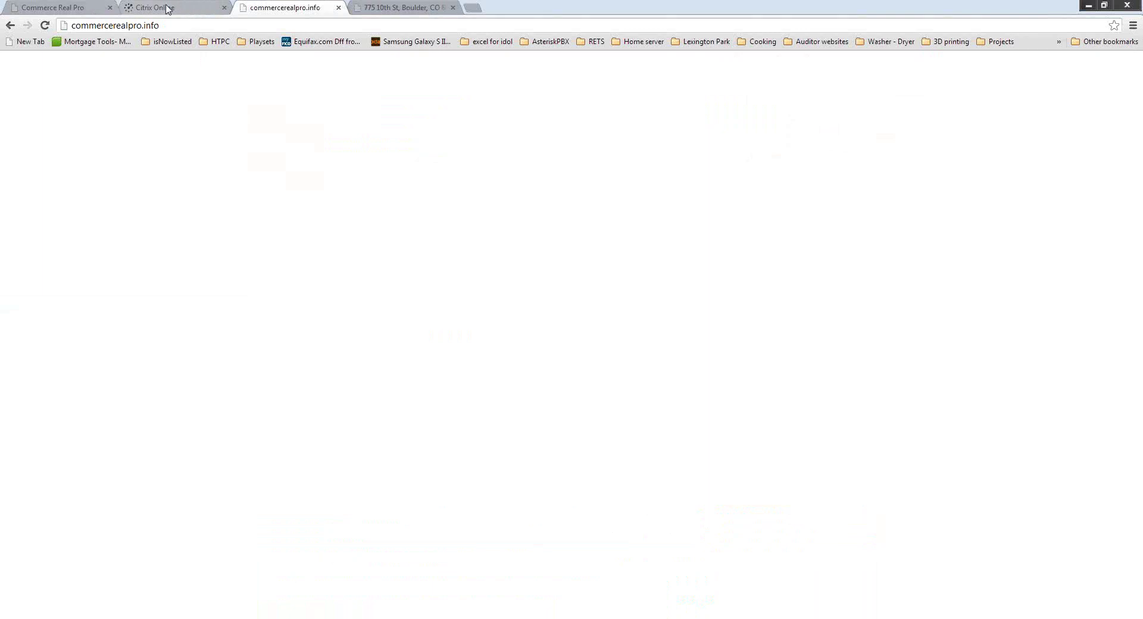
click(427, 7)
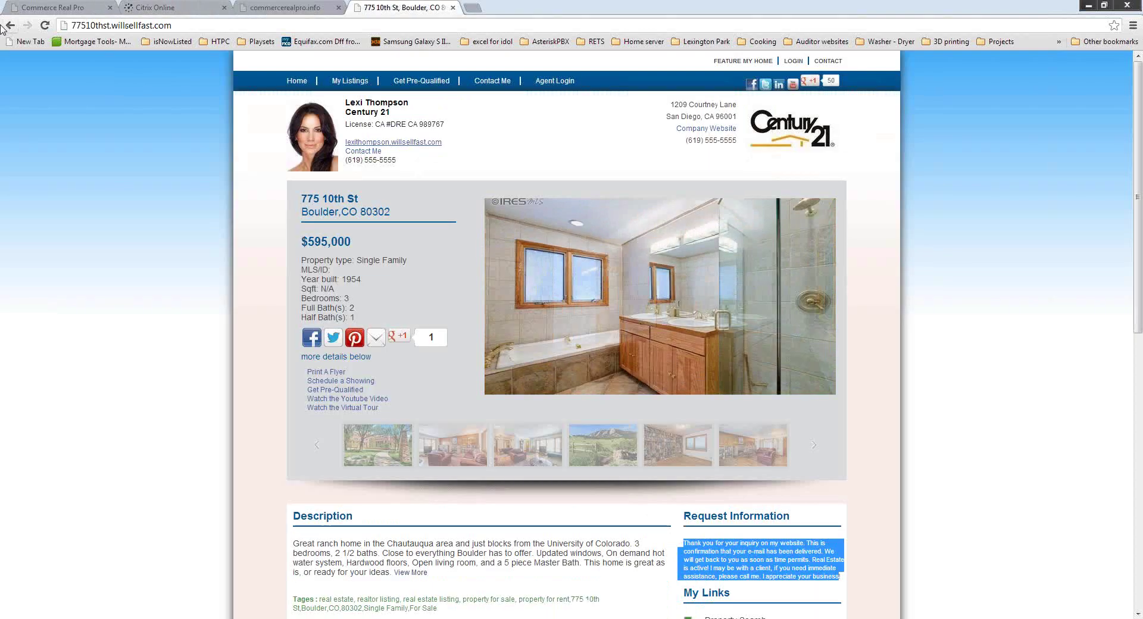
click(9, 26)
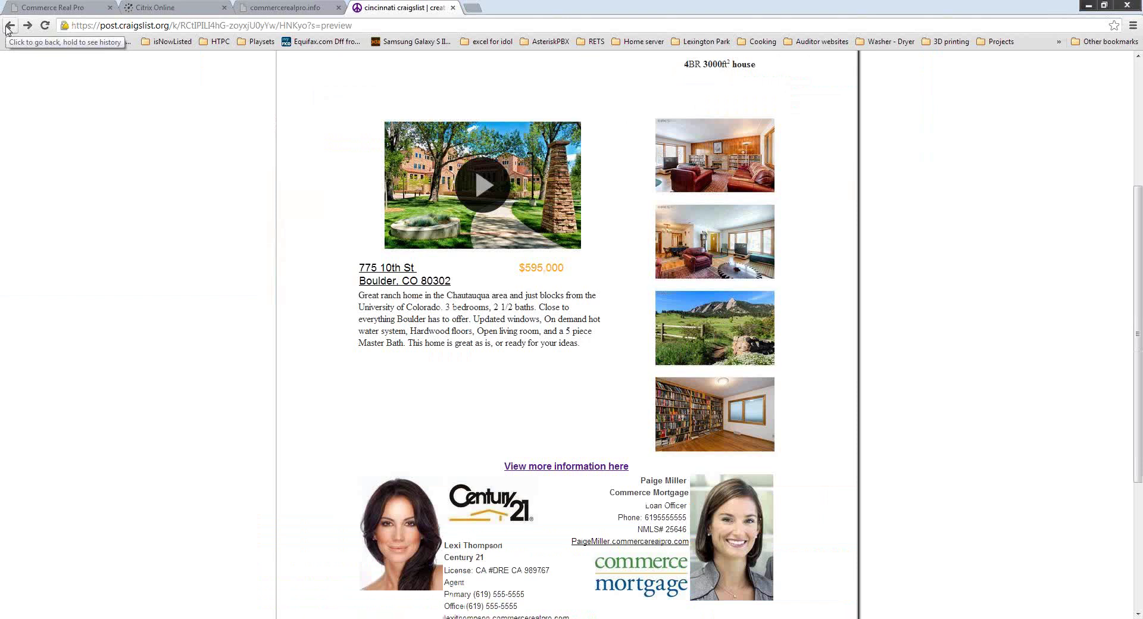
scroll(495, 464, down, 4)
scroll(494, 463, up, 4)
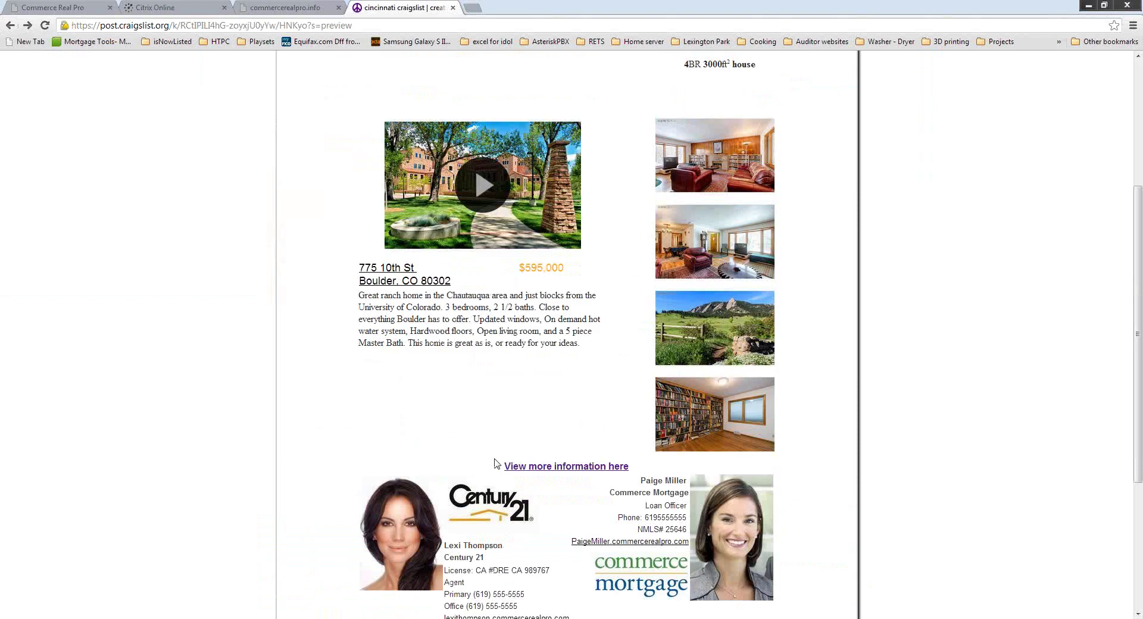
scroll(497, 464, up, 3)
scroll(497, 464, up, 1)
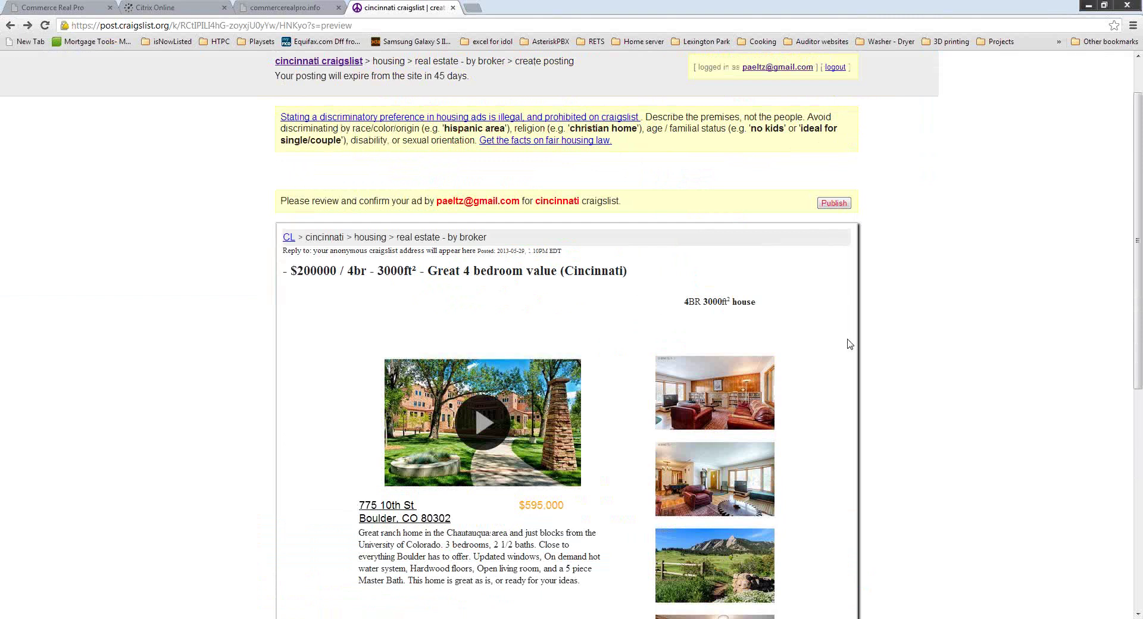
scroll(850, 344, down, 3)
scroll(850, 344, down, 5)
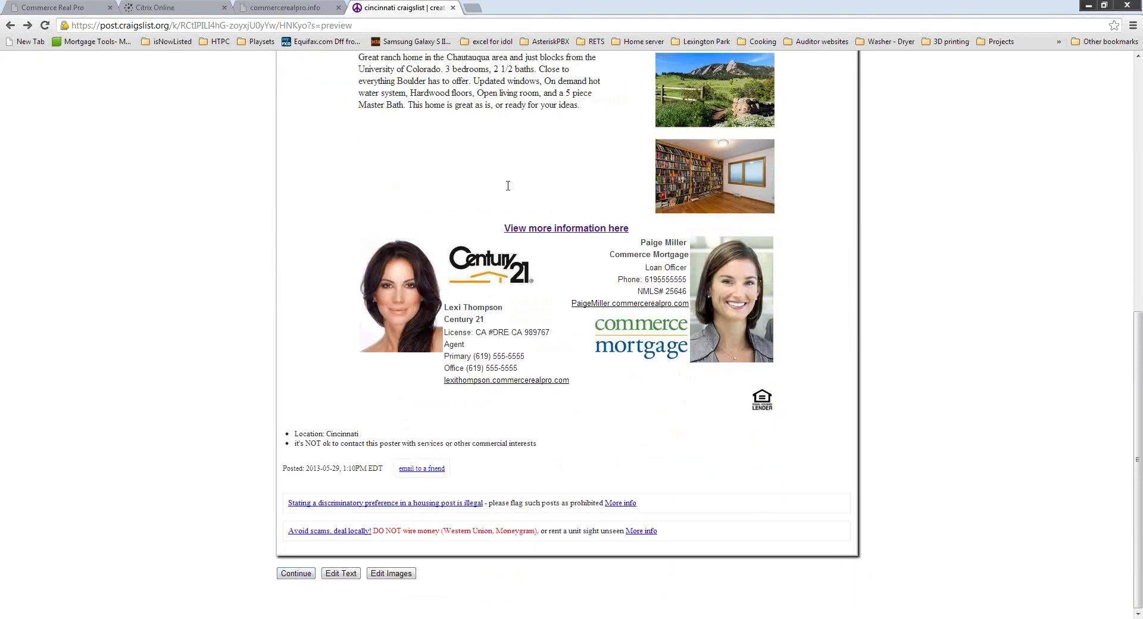
scroll(480, 276, up, 4)
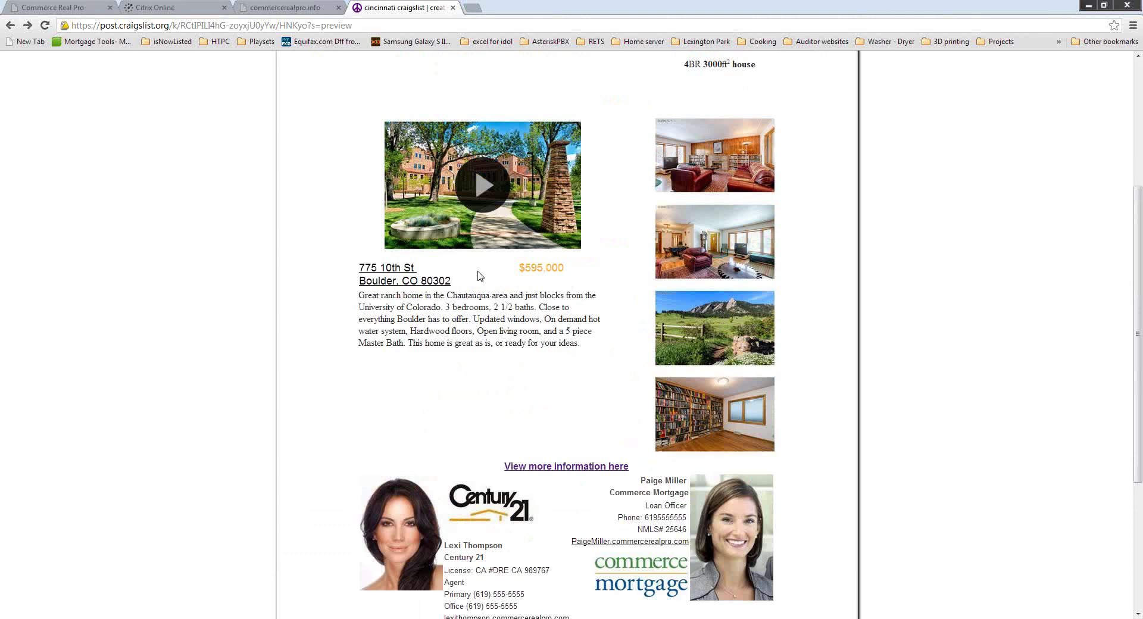
scroll(508, 348, down, 1)
scroll(507, 348, down, 3)
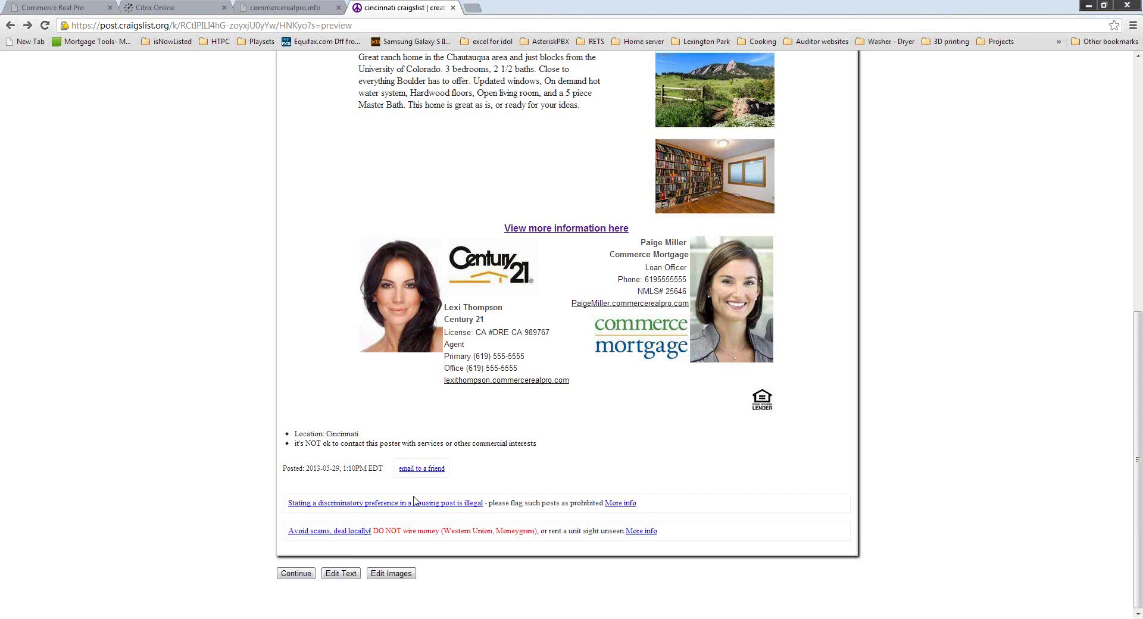
scroll(418, 499, up, 2)
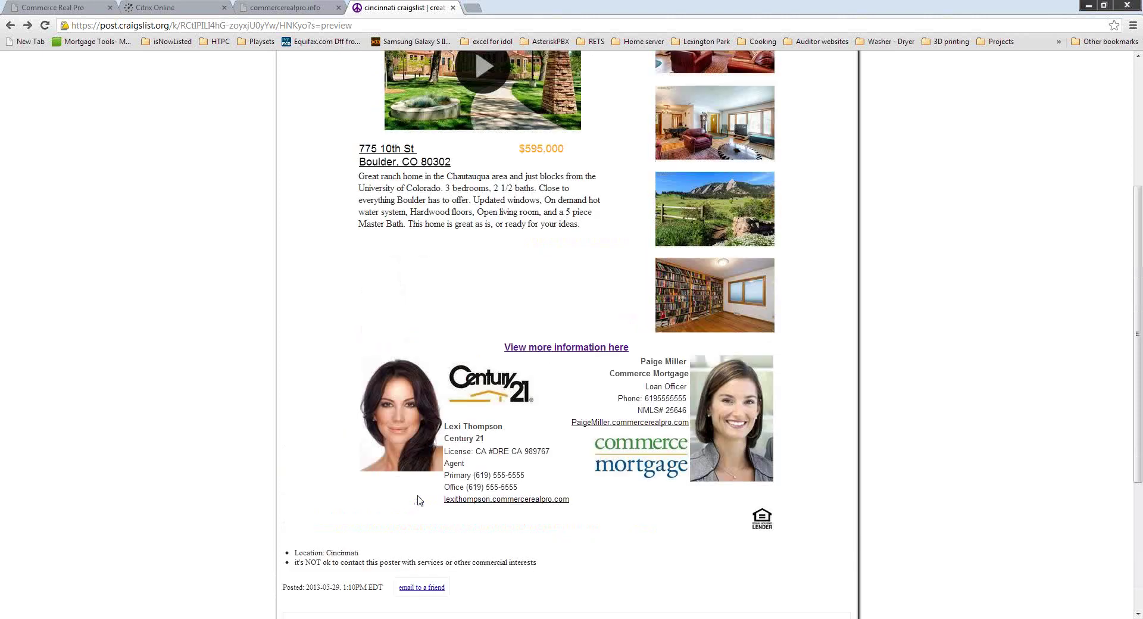
scroll(419, 500, up, 3)
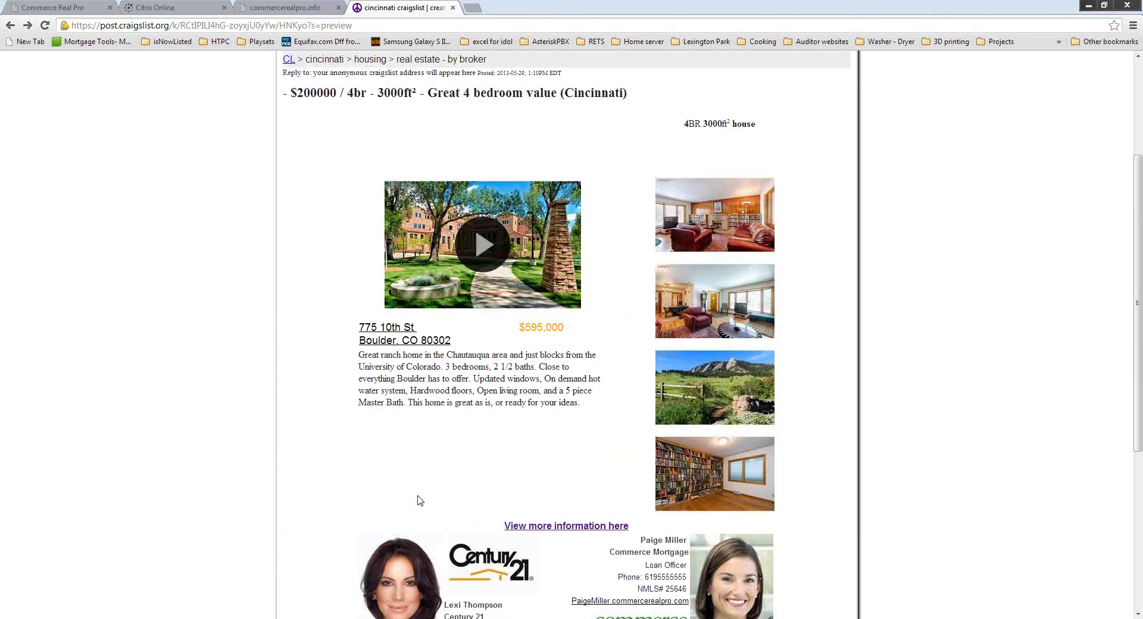
scroll(420, 501, up, 3)
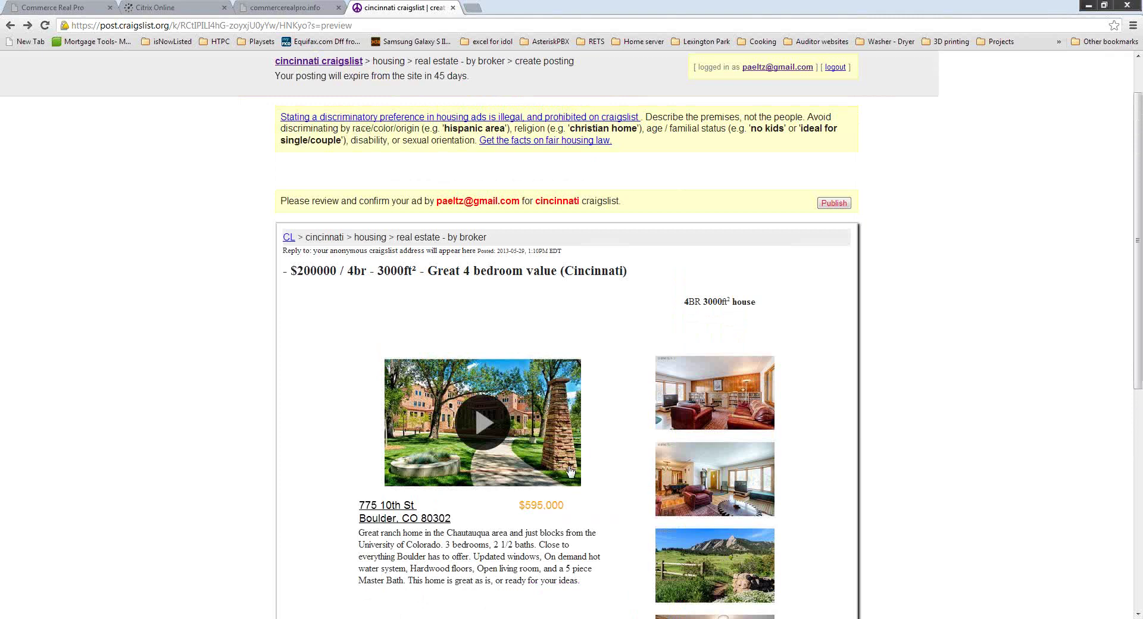
scroll(570, 471, down, 6)
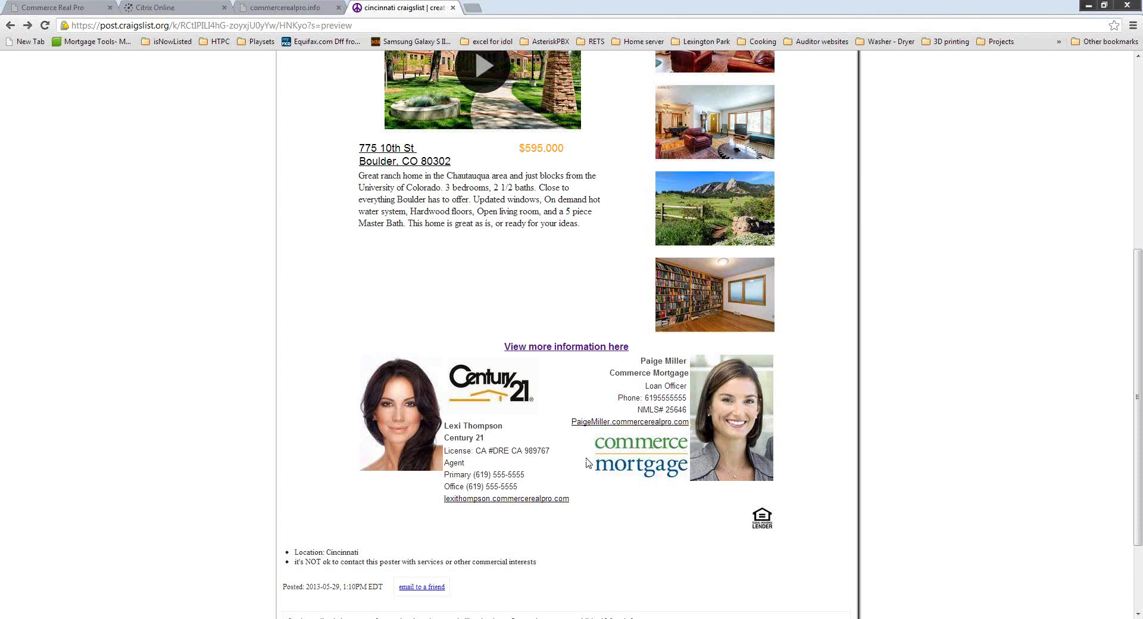
scroll(580, 502, down, 2)
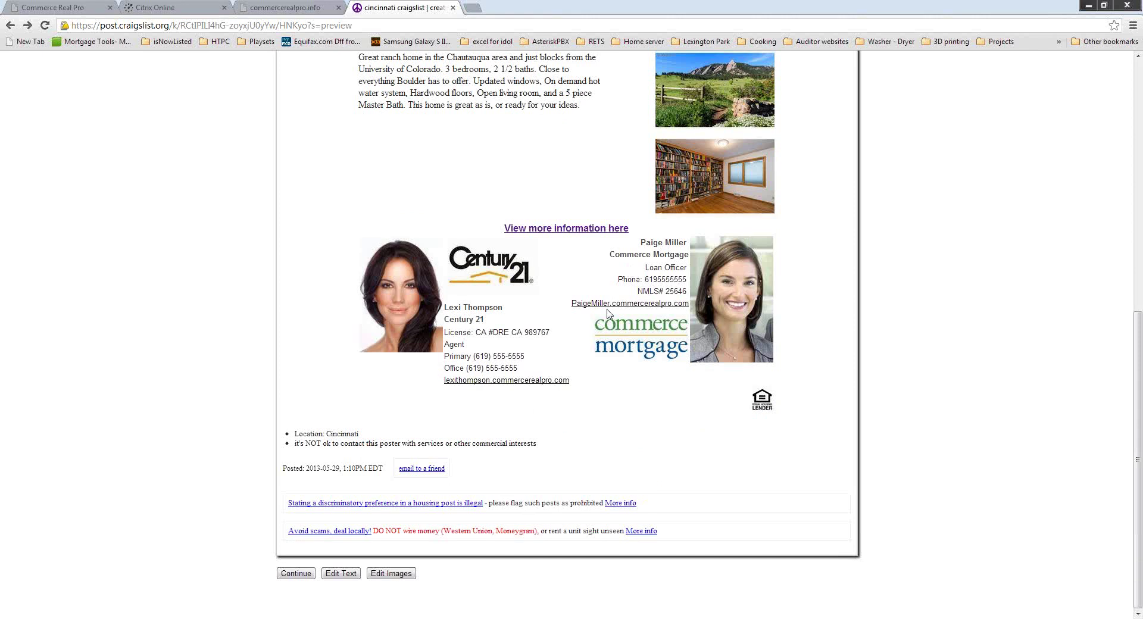
scroll(607, 314, up, 8)
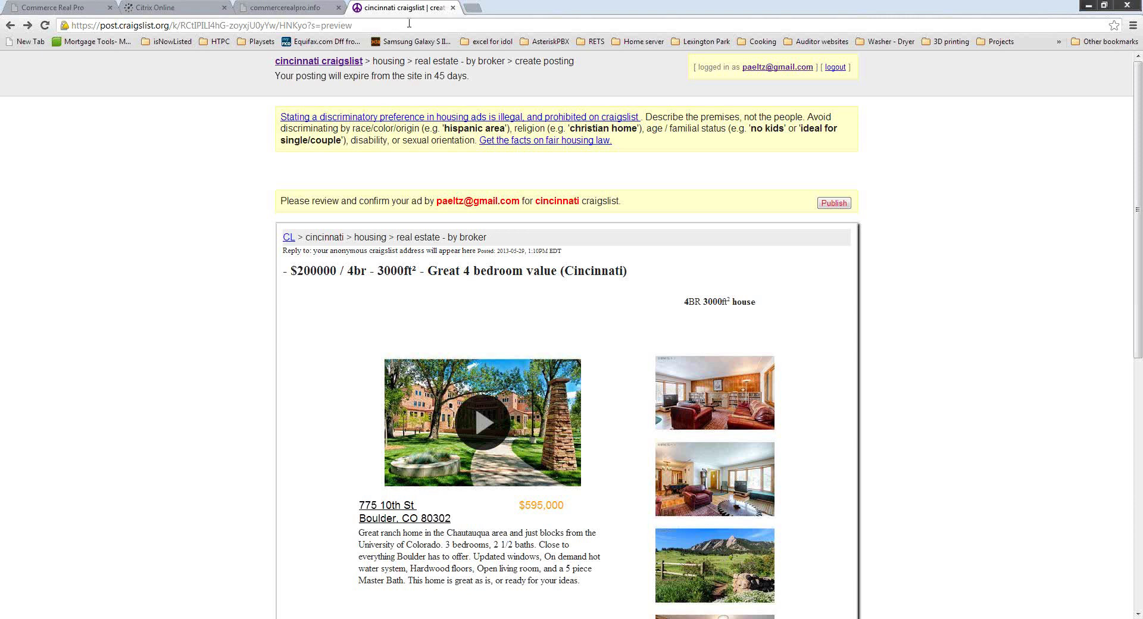
click(278, 8)
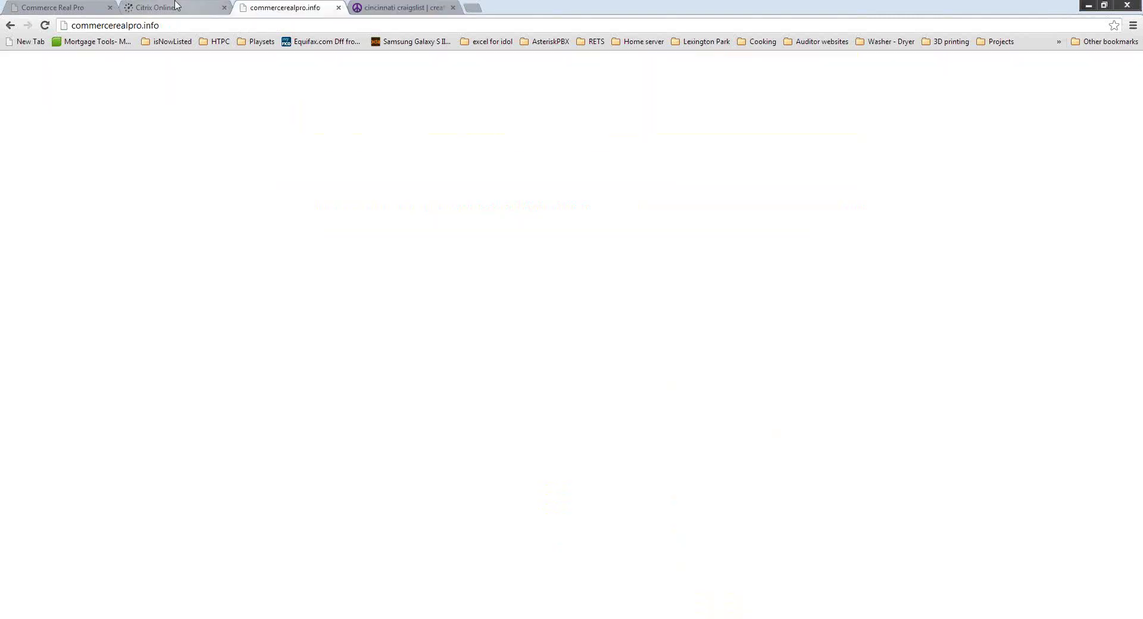
click(169, 9)
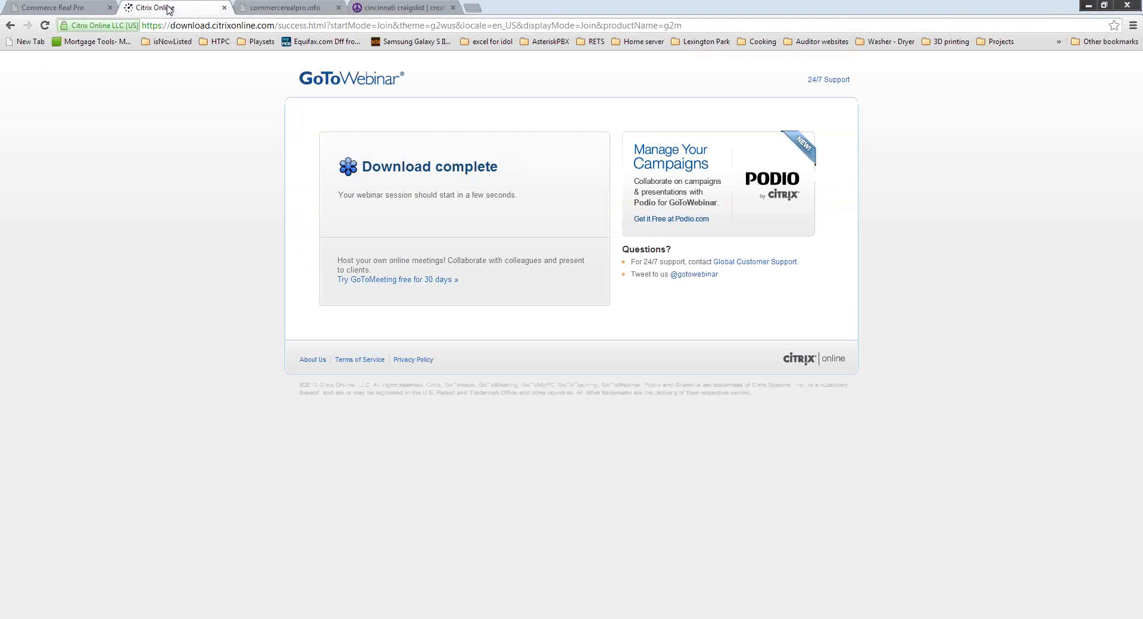
key(ctrl+shift+Tab)
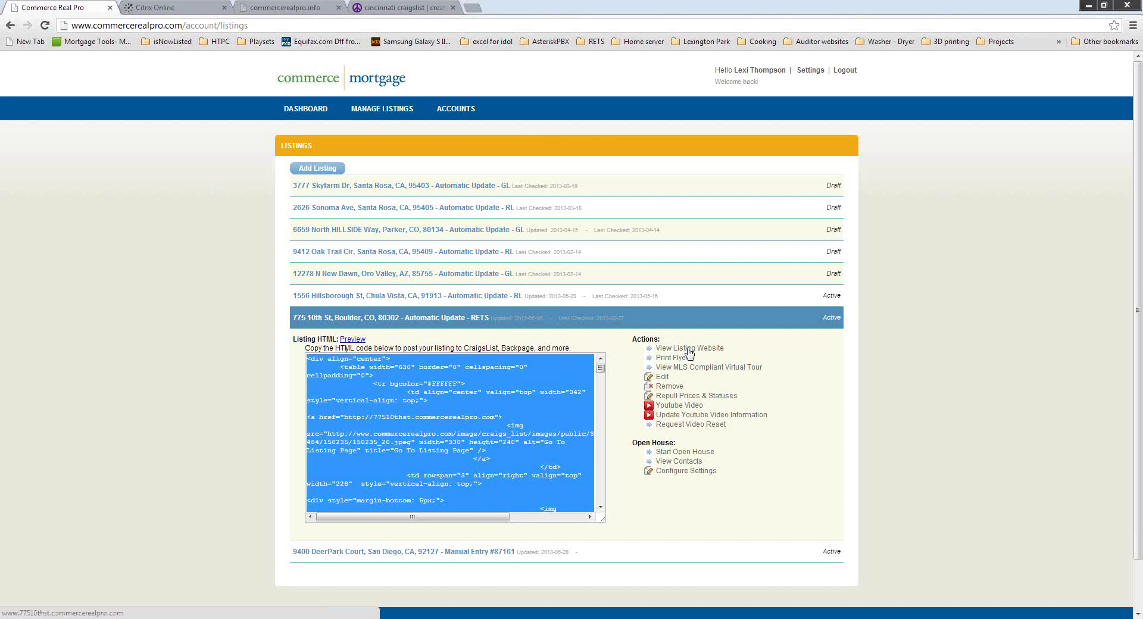
click(690, 350)
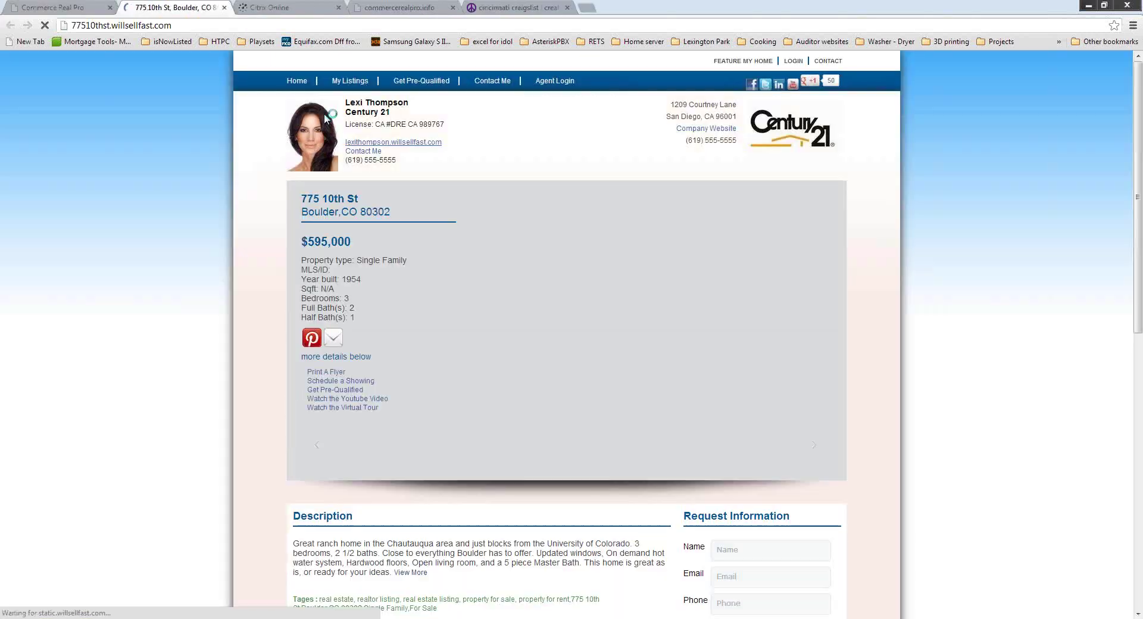
key(ctrl+shift+Tab)
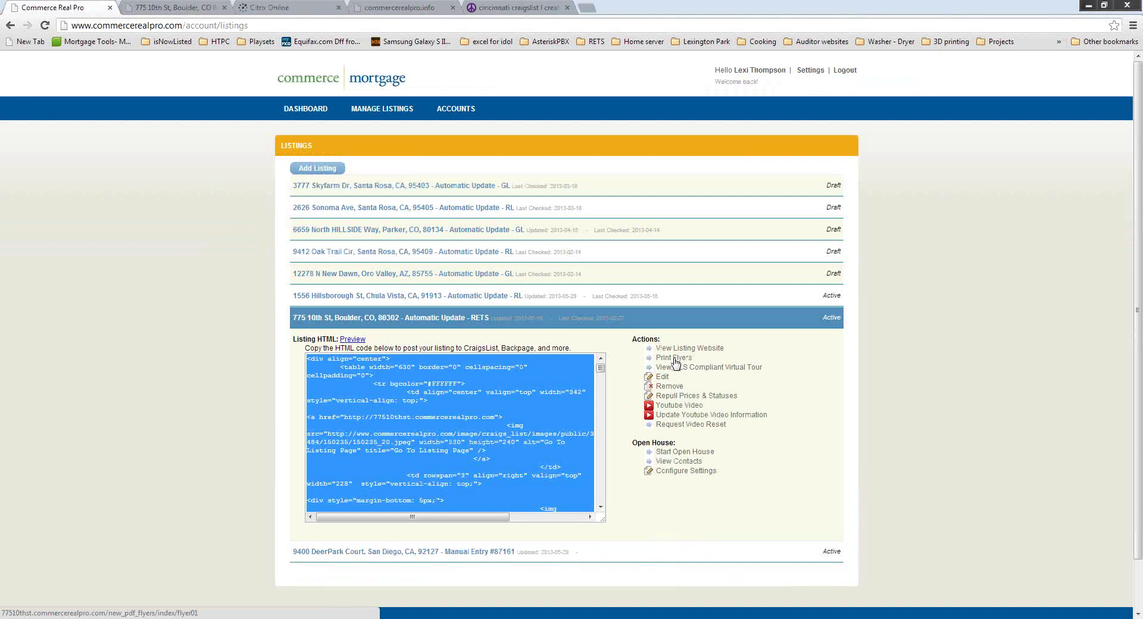
Step: Open the listing's printable flyer and MLS-compliant virtual tour, returning to the listings page after each
click(675, 360)
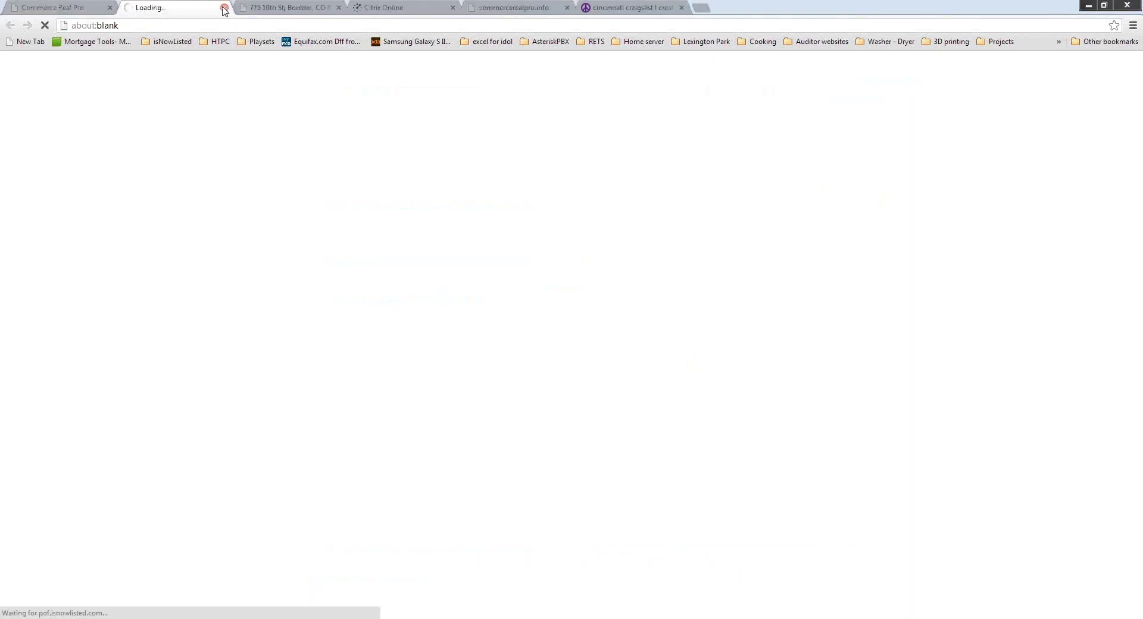
click(61, 7)
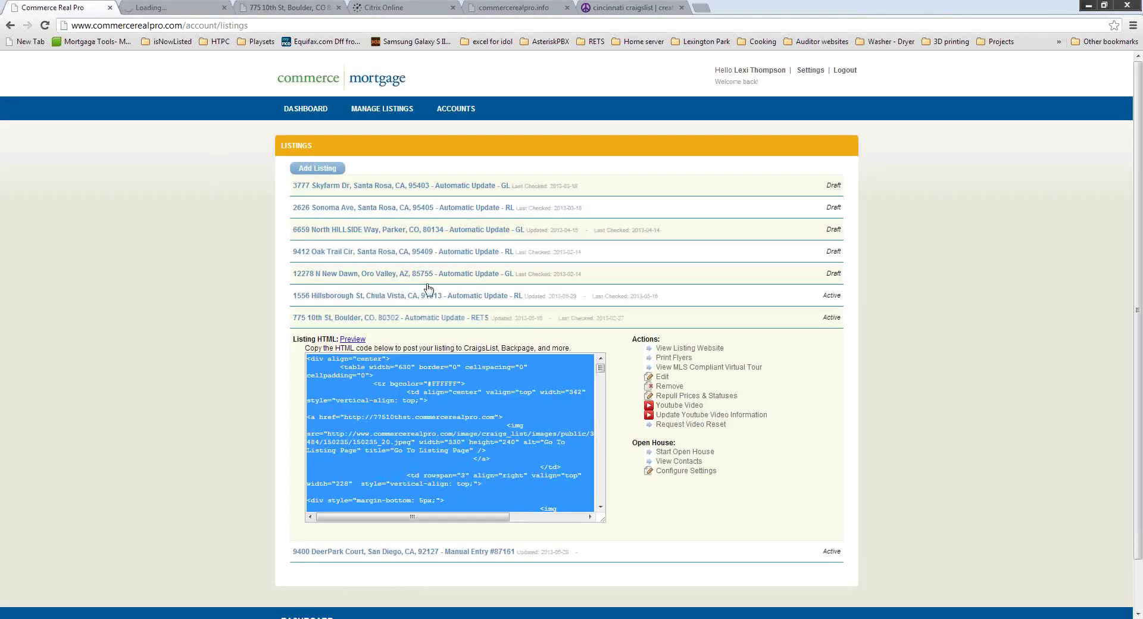
click(717, 372)
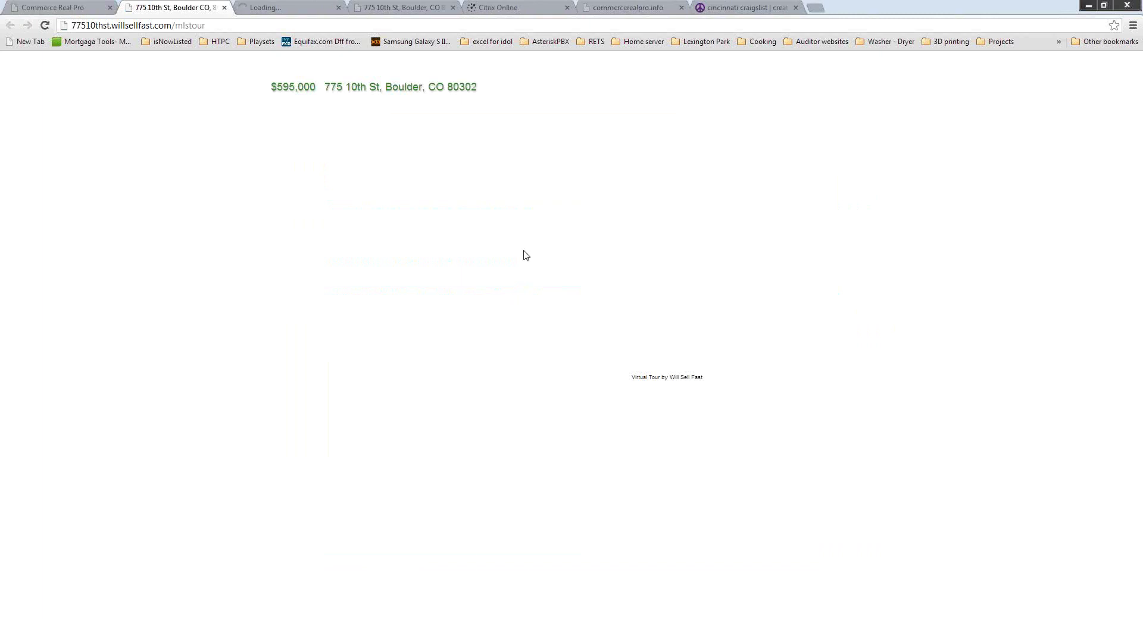
click(63, 8)
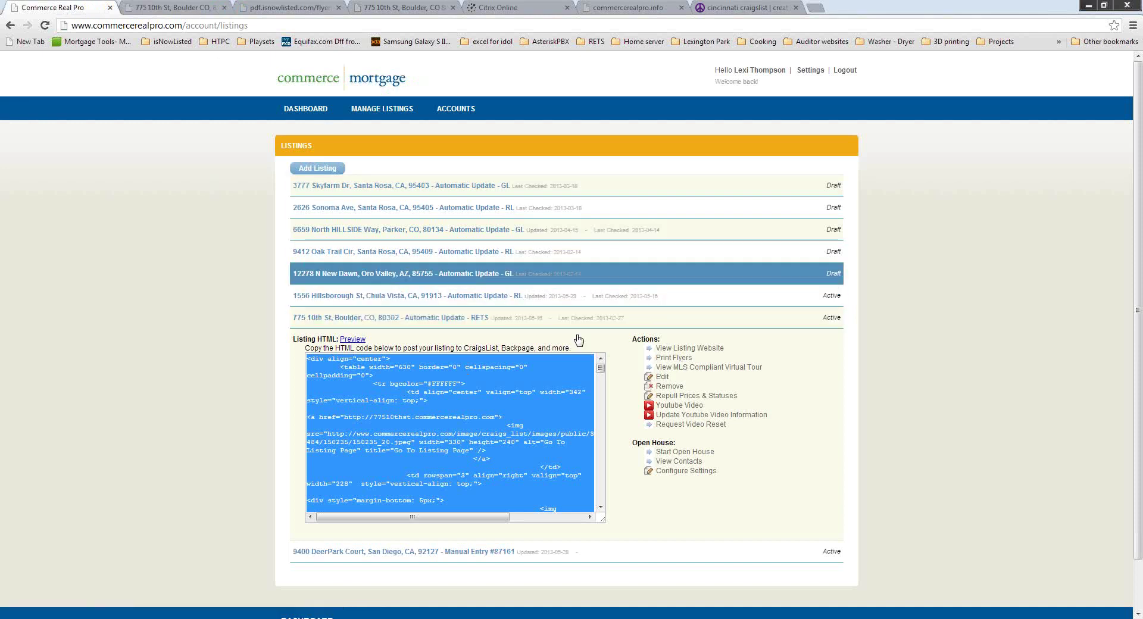
click(663, 378)
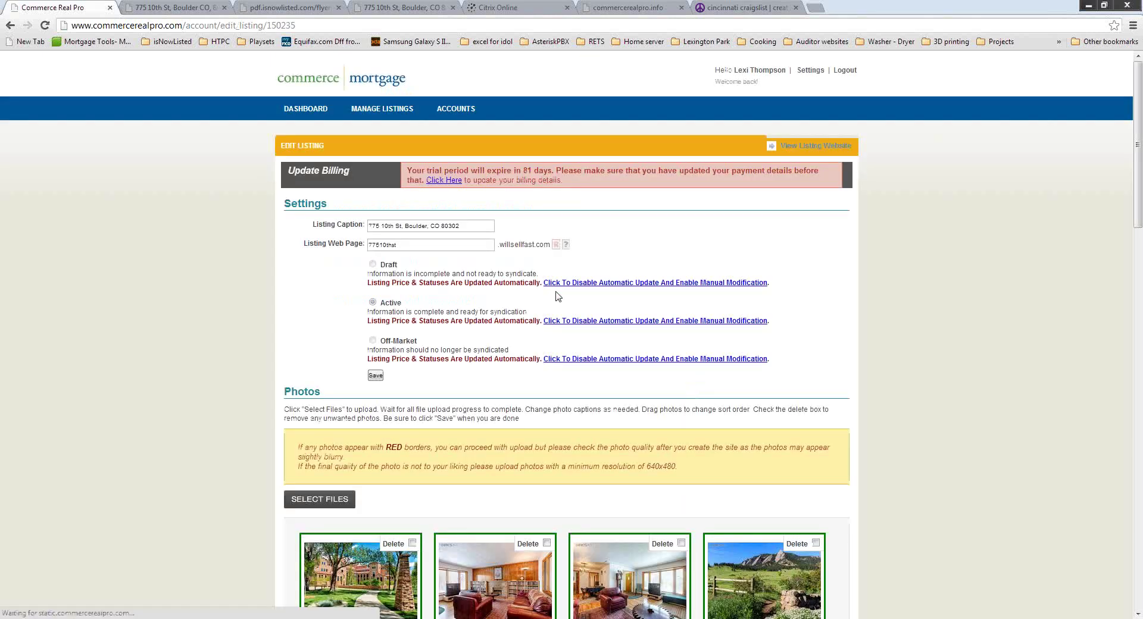
scroll(558, 296, down, 1)
scroll(605, 387, down, 15)
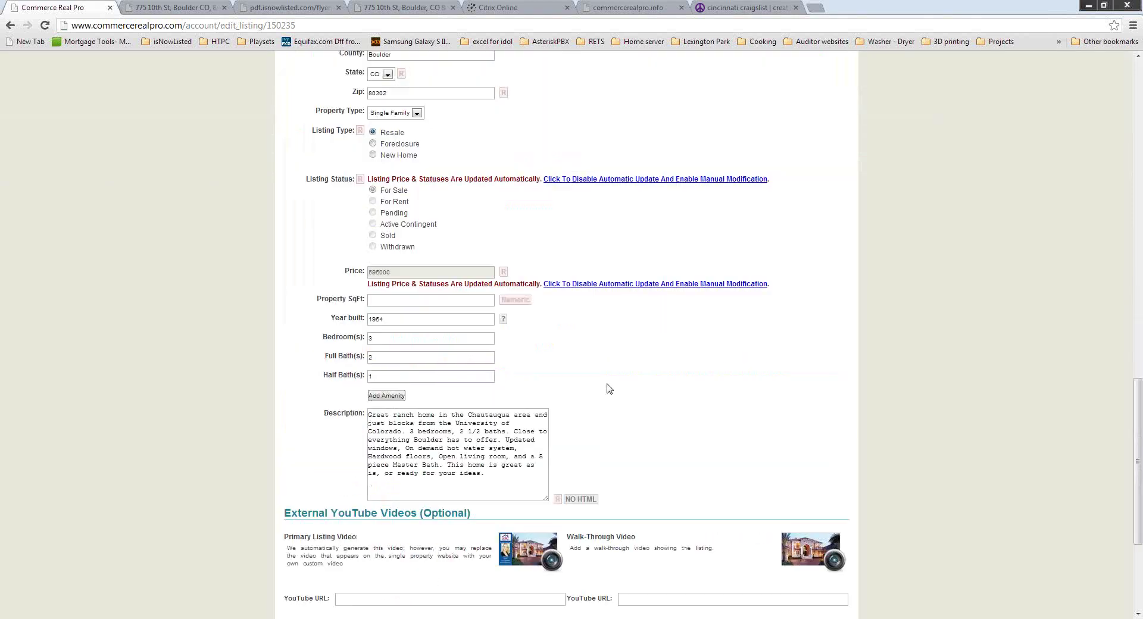
scroll(607, 387, down, 1)
scroll(607, 388, up, 17)
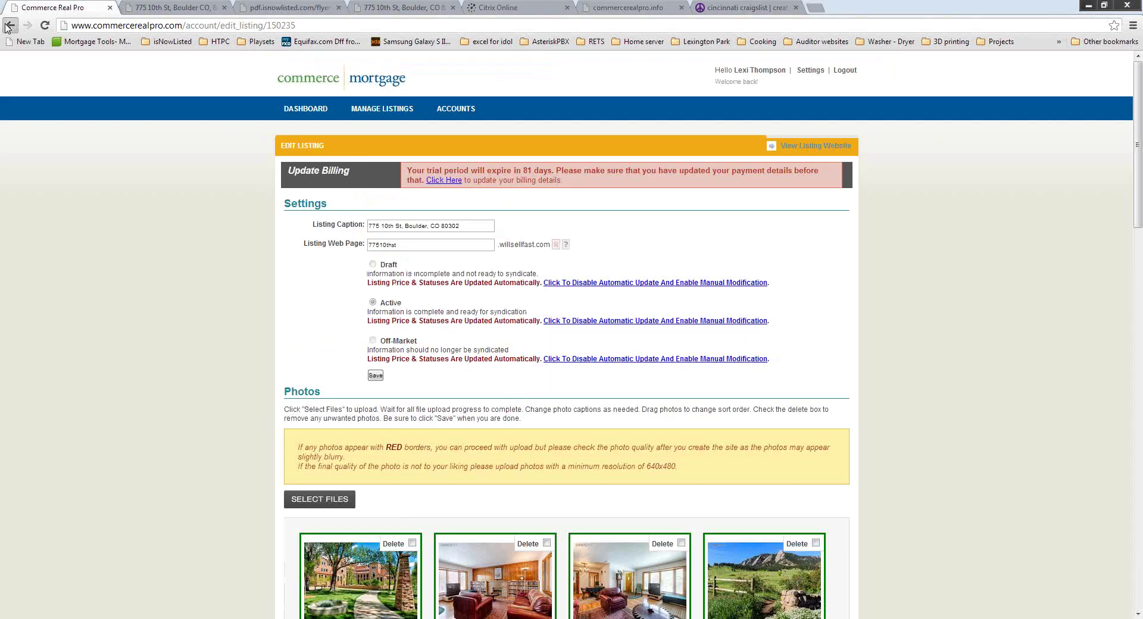
click(7, 26)
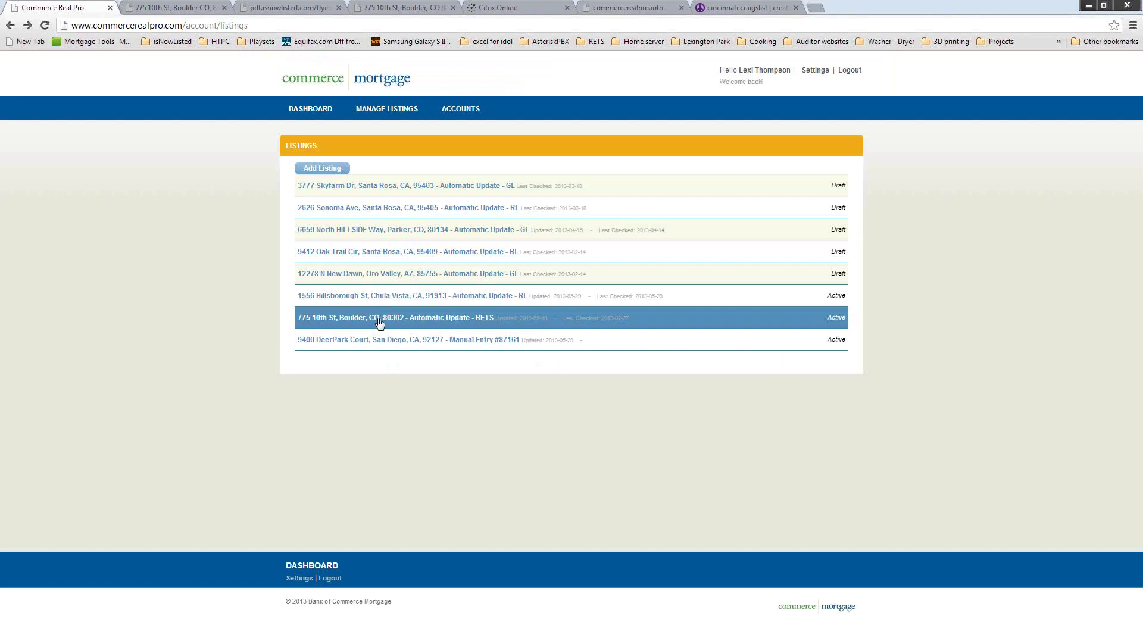
click(379, 320)
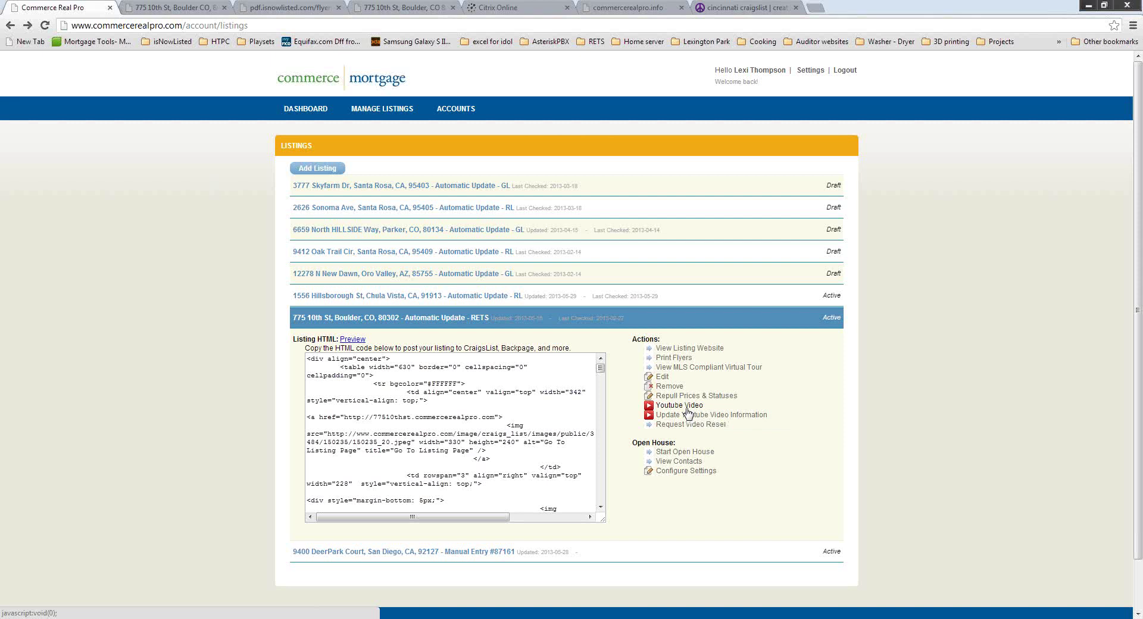
click(685, 407)
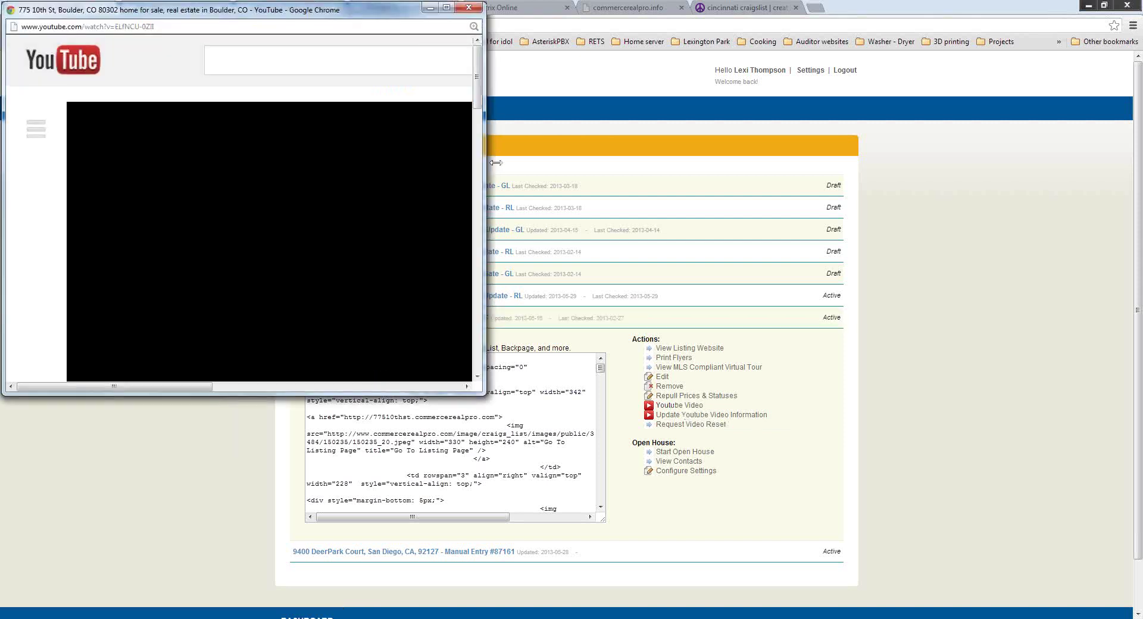
drag(496, 163, 650, 174)
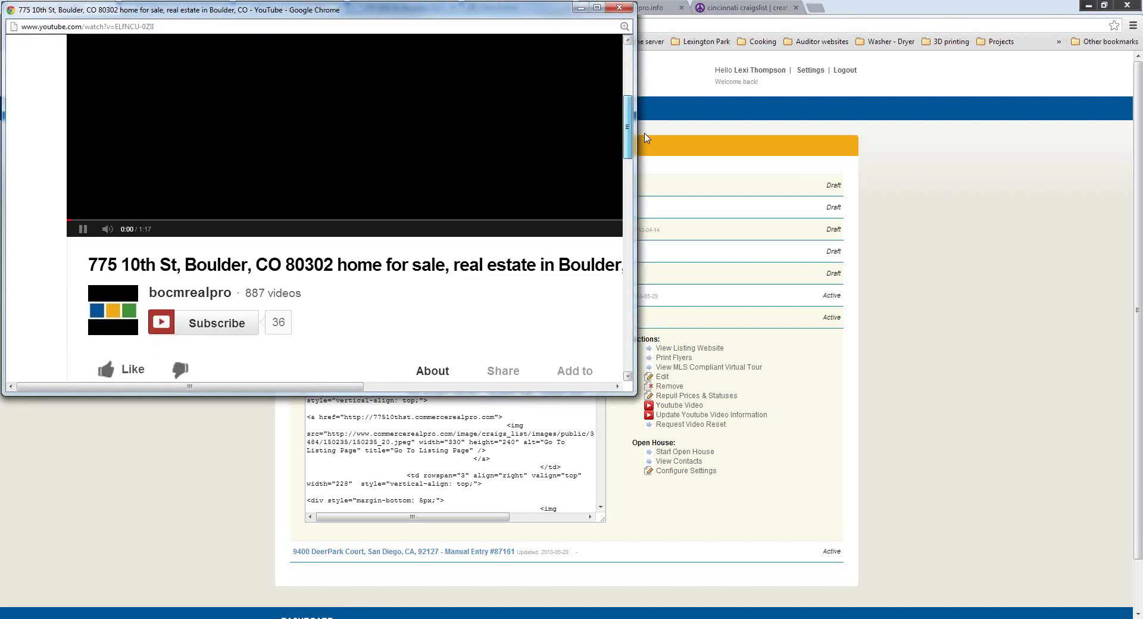
click(620, 8)
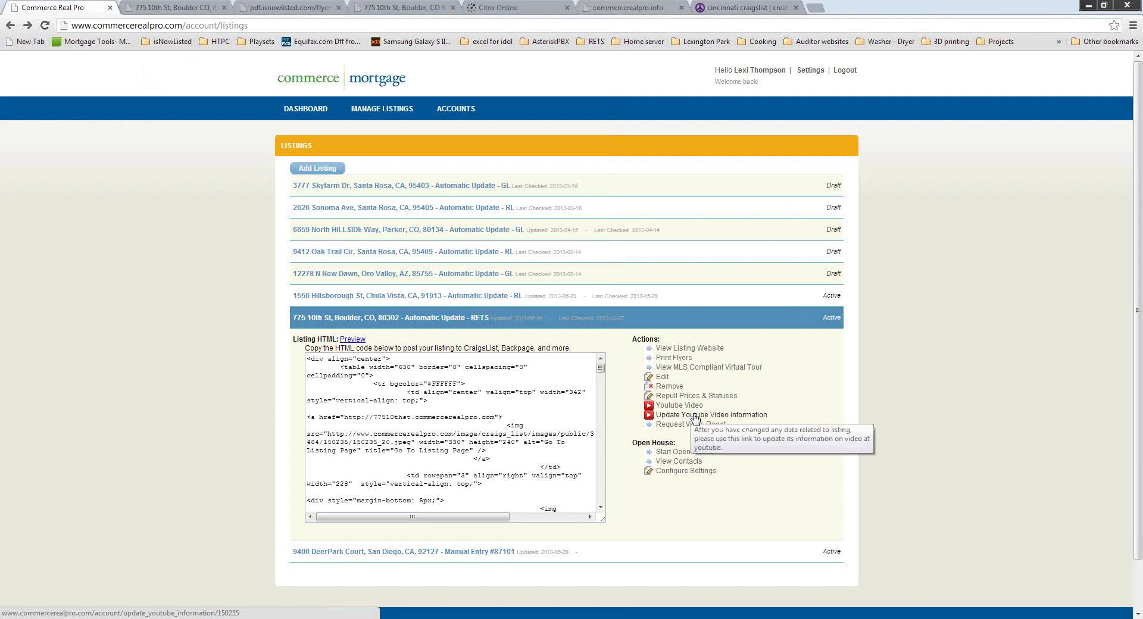
click(696, 416)
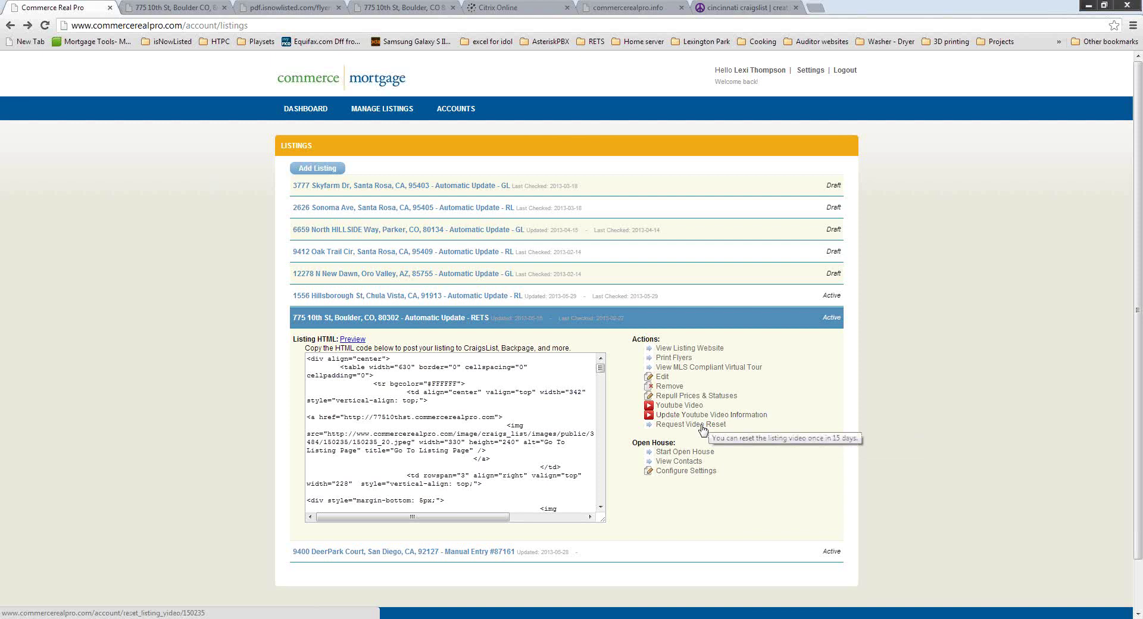
click(703, 430)
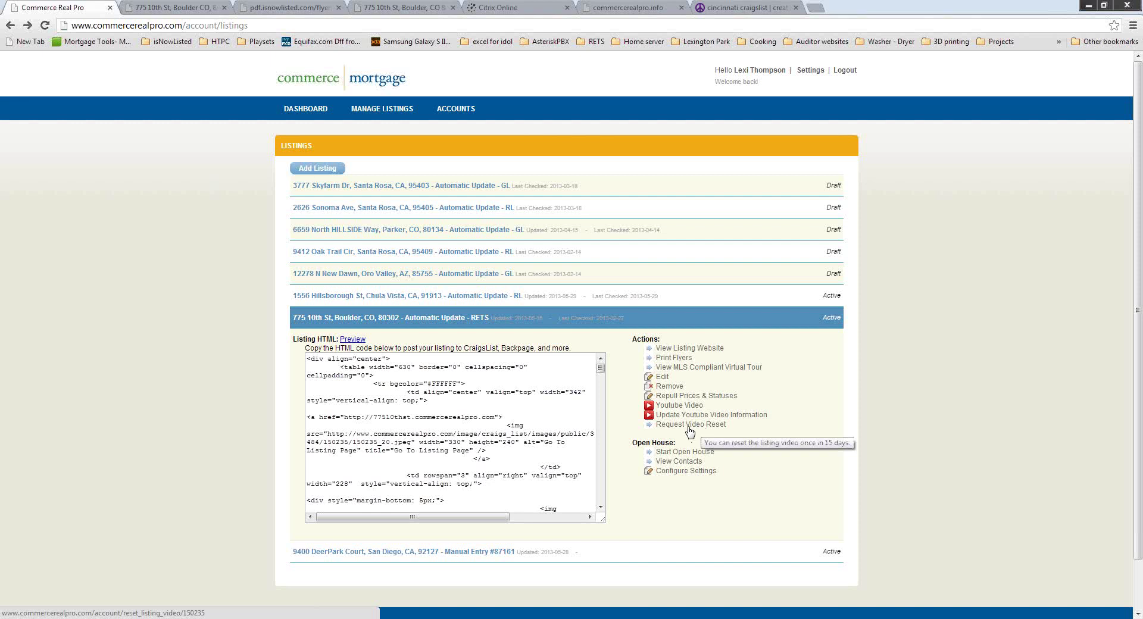
click(689, 426)
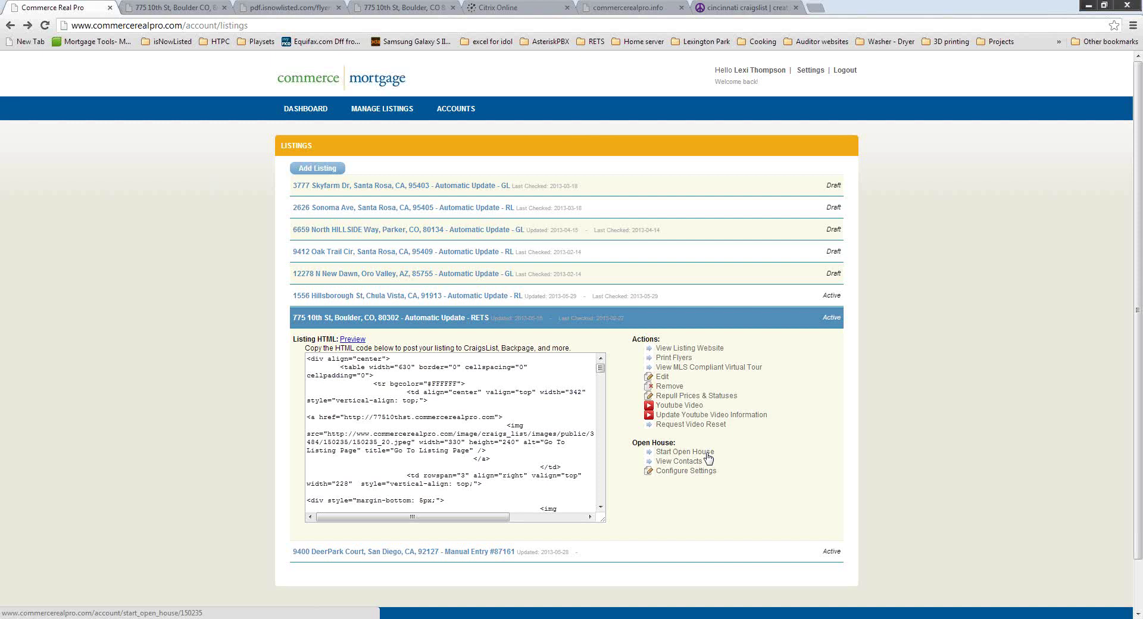
click(689, 471)
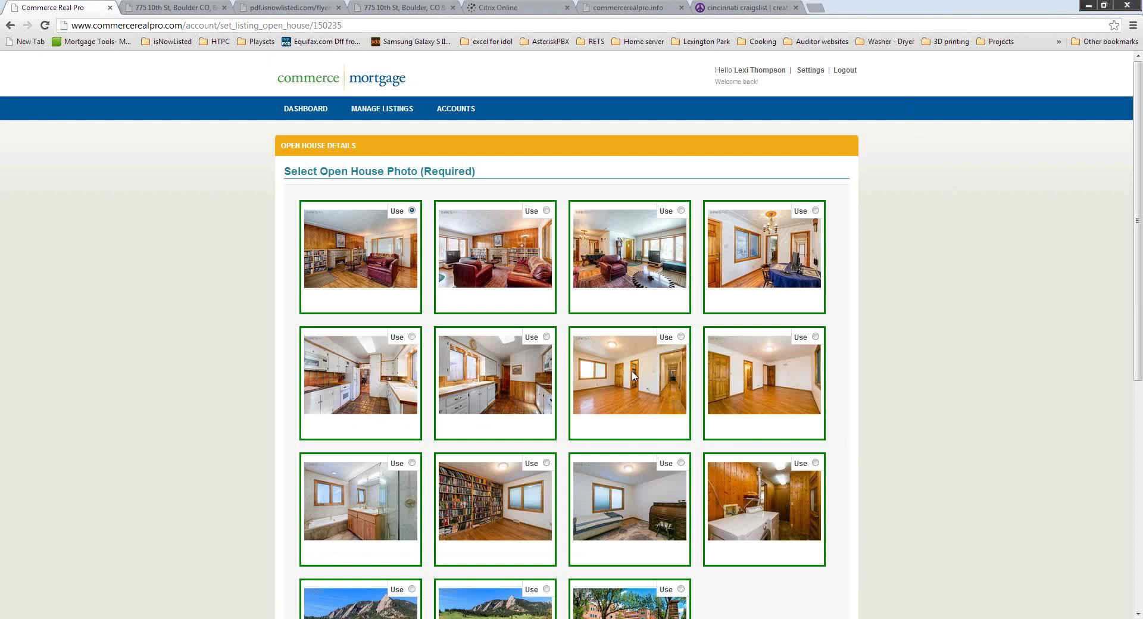
scroll(633, 375, down, 1)
scroll(633, 375, down, 4)
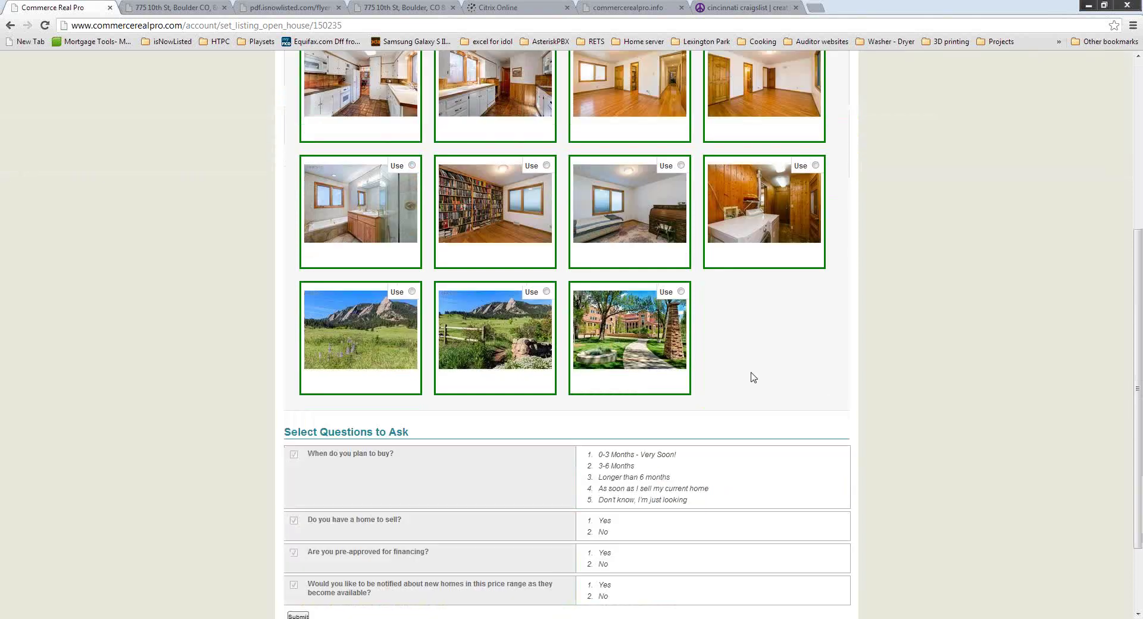
scroll(753, 378, up, 3)
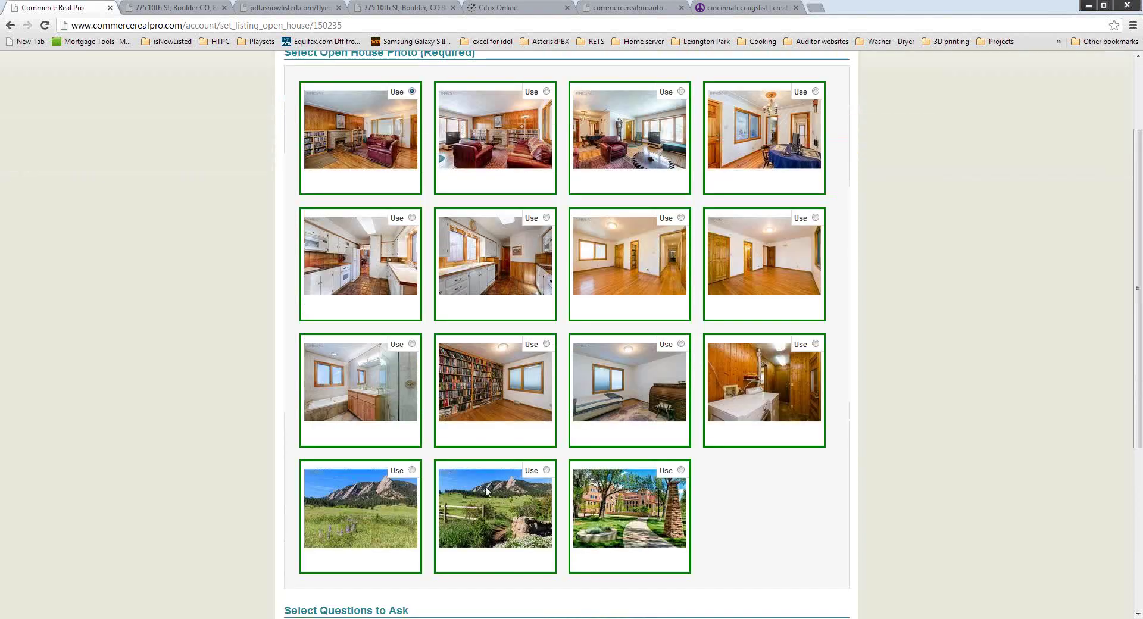
click(547, 471)
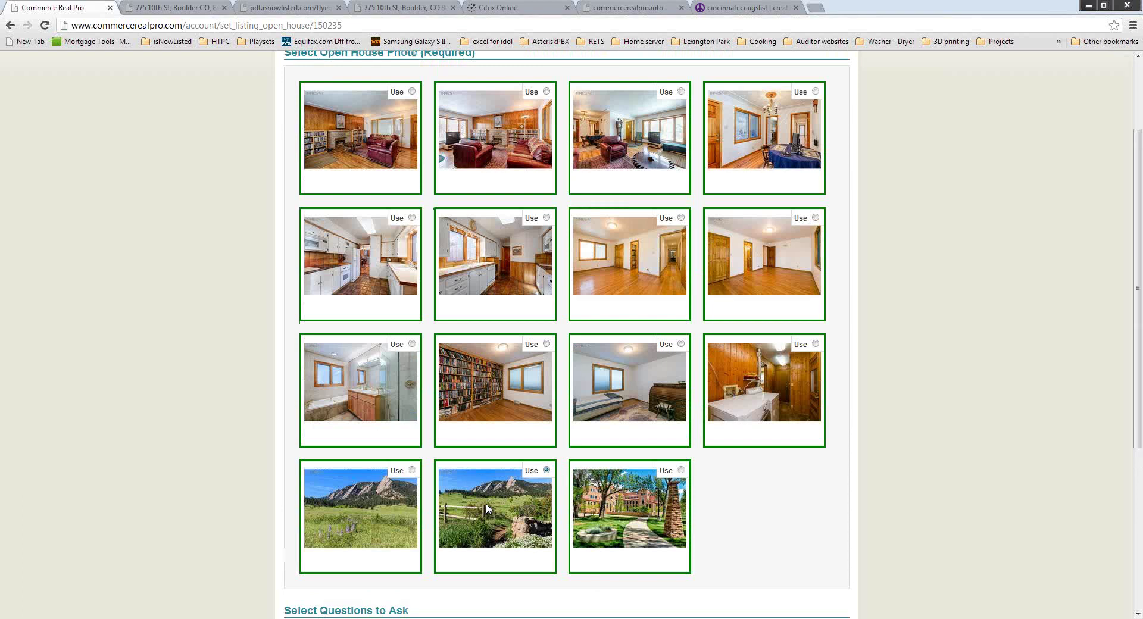
Step: Review the buyer questions, highlighting the financing pre-approval and new-homes notification questions
scroll(511, 489, down, 1)
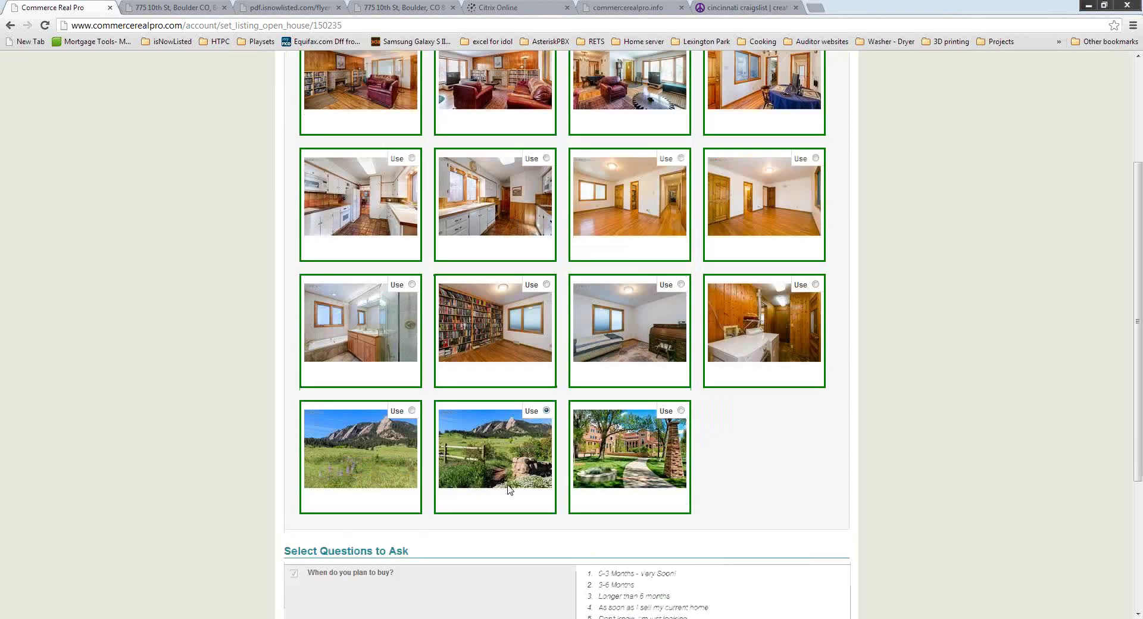
scroll(510, 489, down, 2)
scroll(510, 489, down, 1)
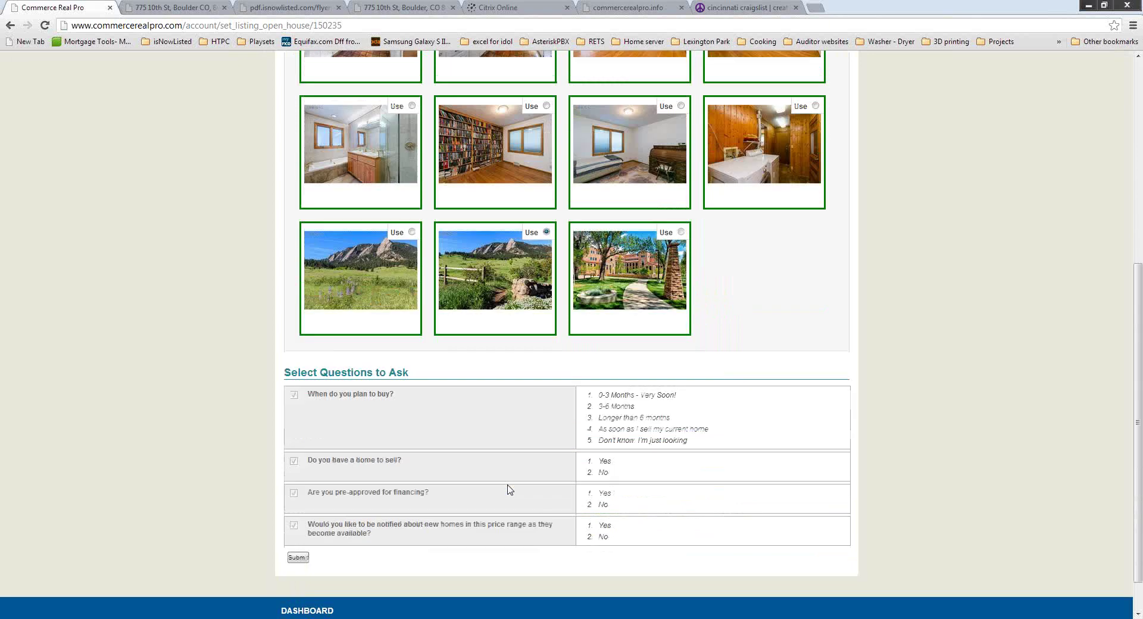
scroll(510, 489, down, 1)
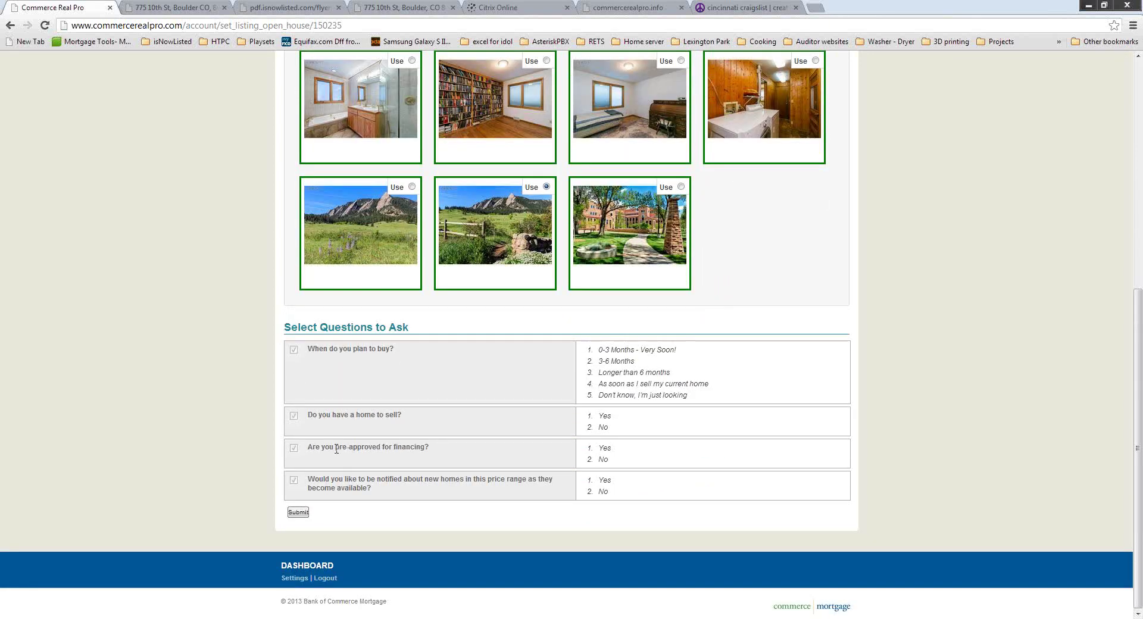
drag(335, 447, 456, 451)
mouse_move(371, 488)
mouse_down()
mouse_move(464, 480)
mouse_move(362, 489)
mouse_up()
scroll(499, 469, up, 1)
click(298, 557)
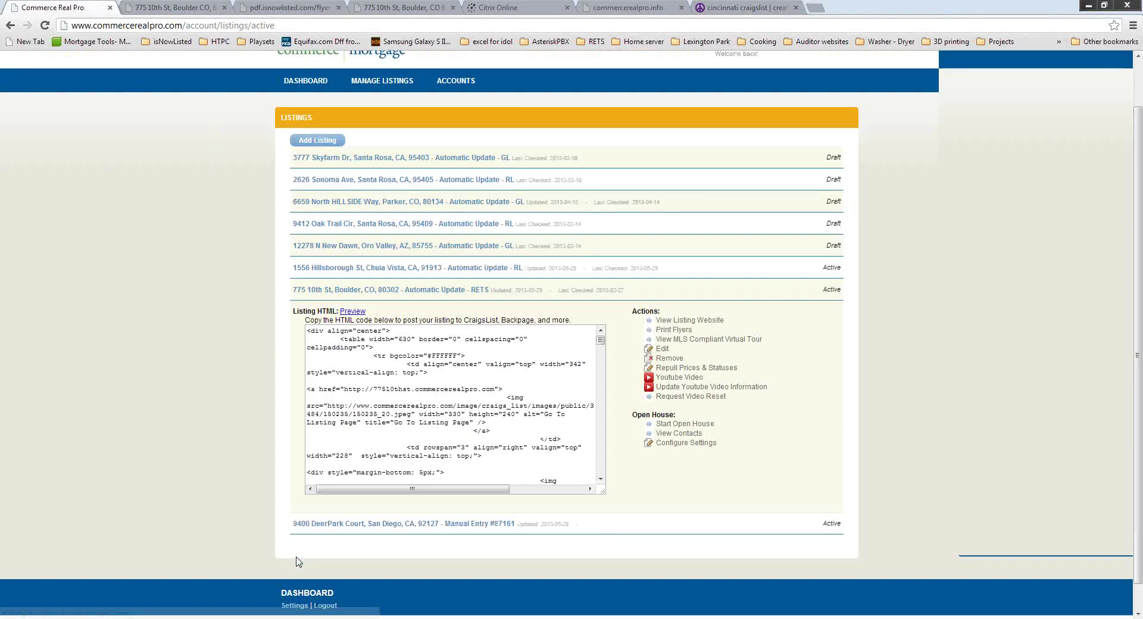
scroll(674, 402, down, 1)
click(676, 400)
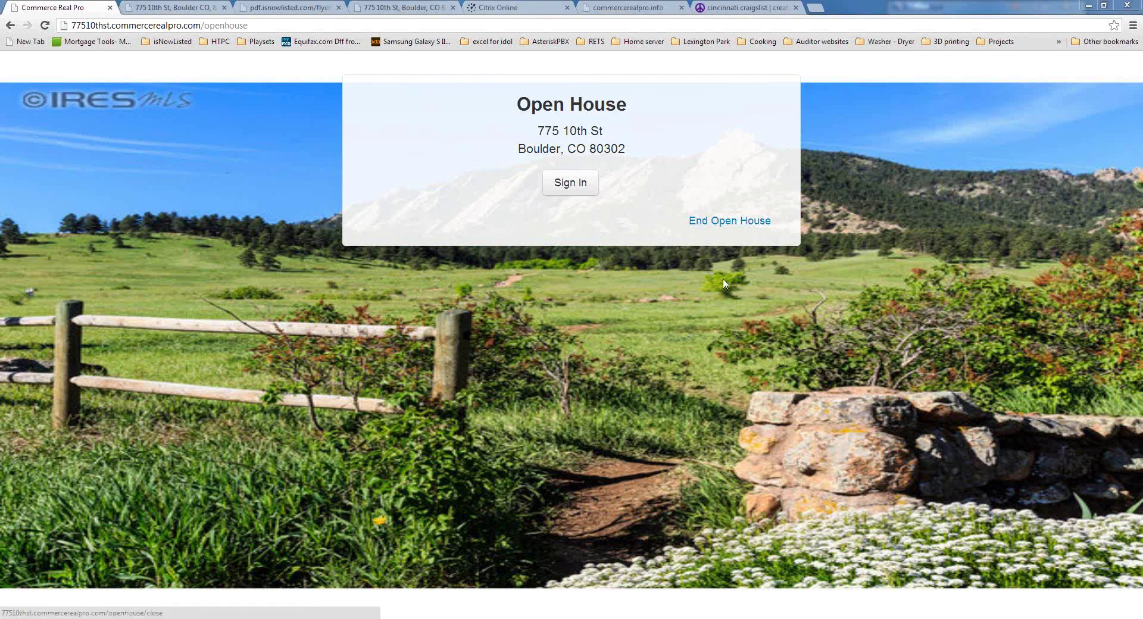
Step: Sign in a test visitor with their full name, suggested e-mail address and phone number
click(574, 185)
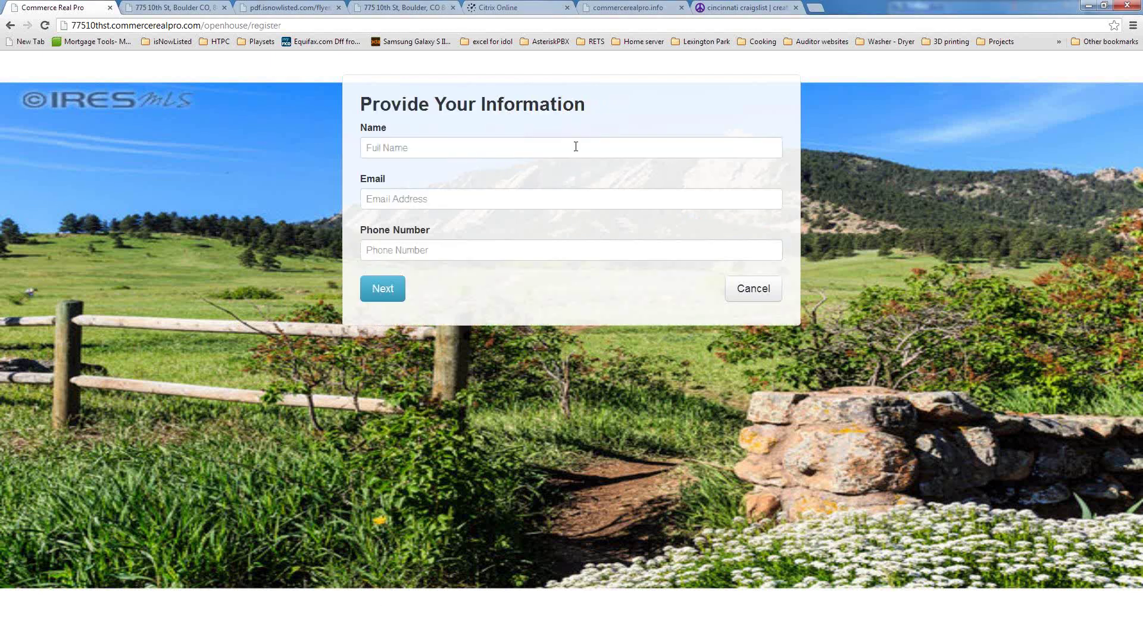
click(576, 147)
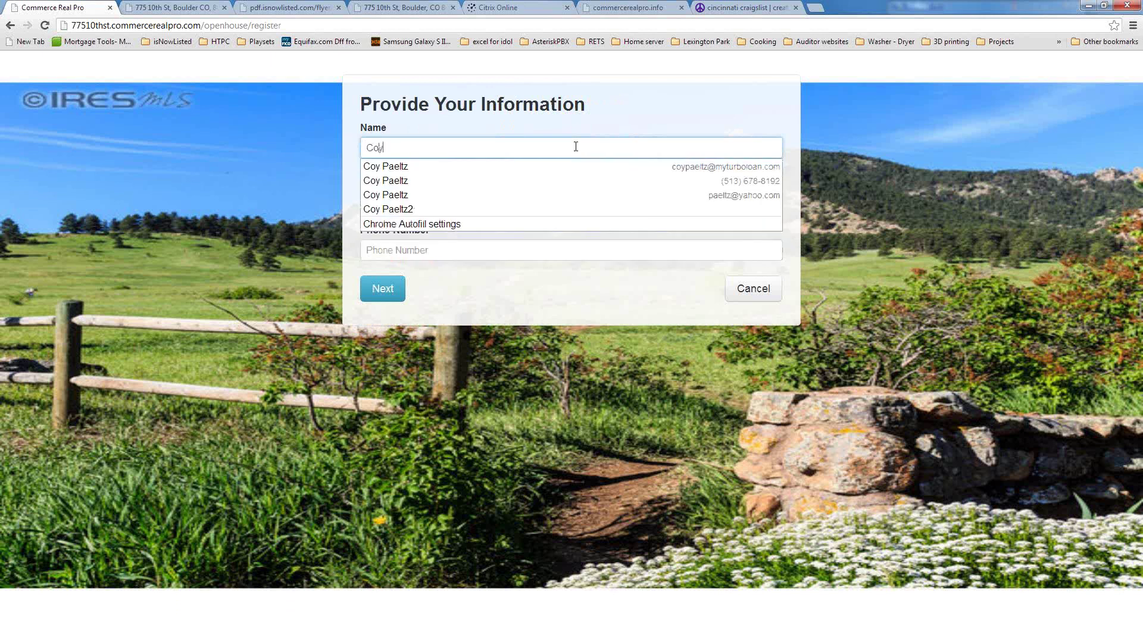
key(Tab)
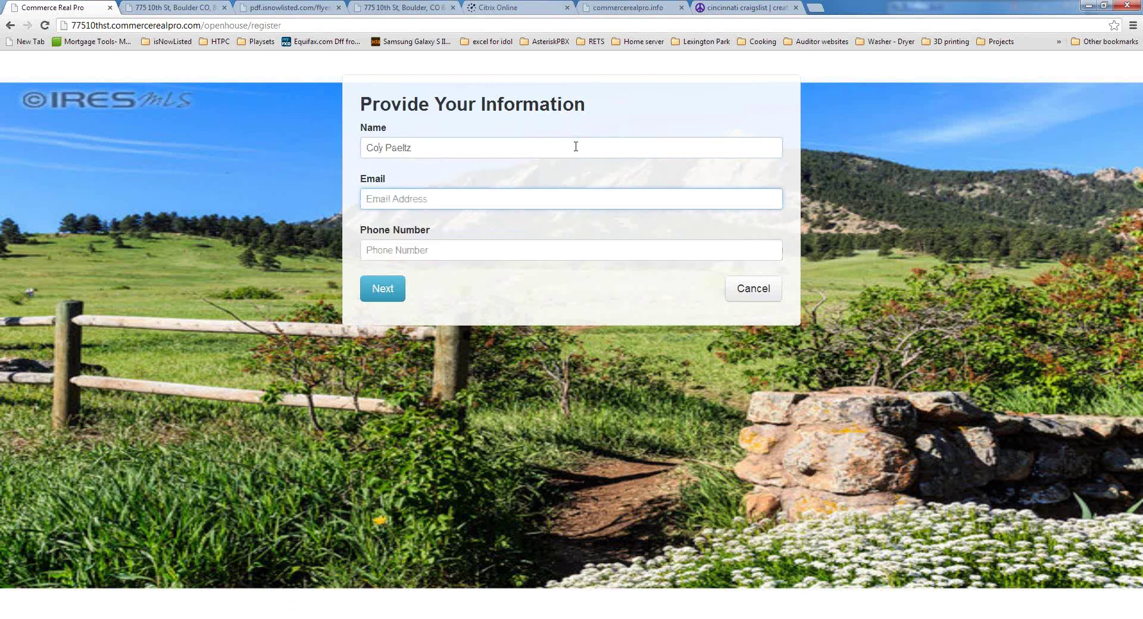
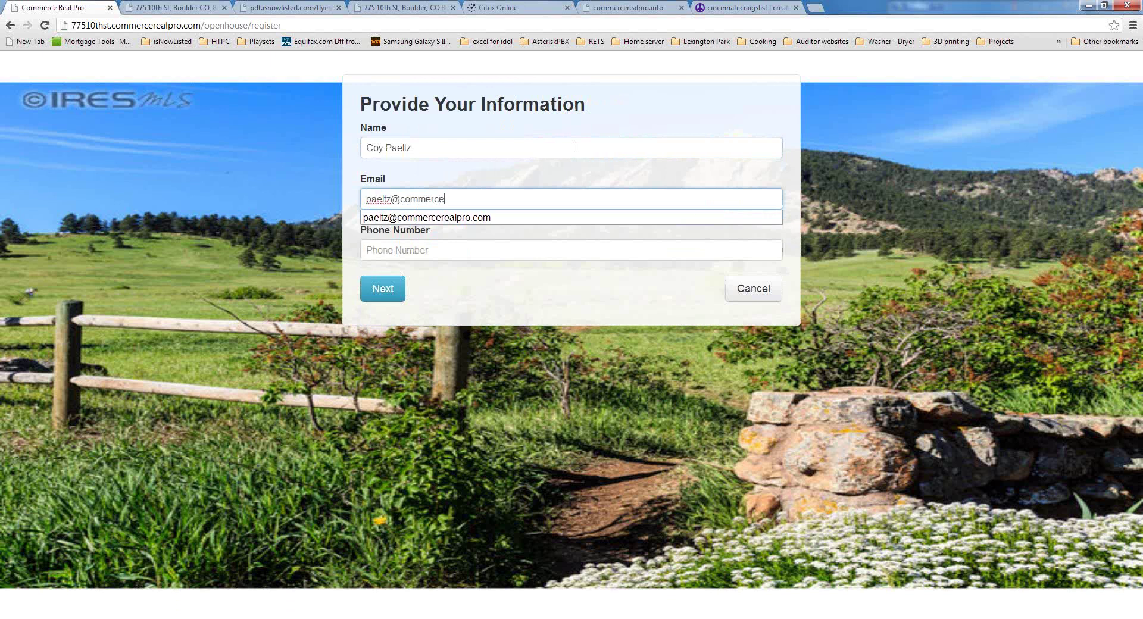
key(Down)
key(Return)
key(Tab)
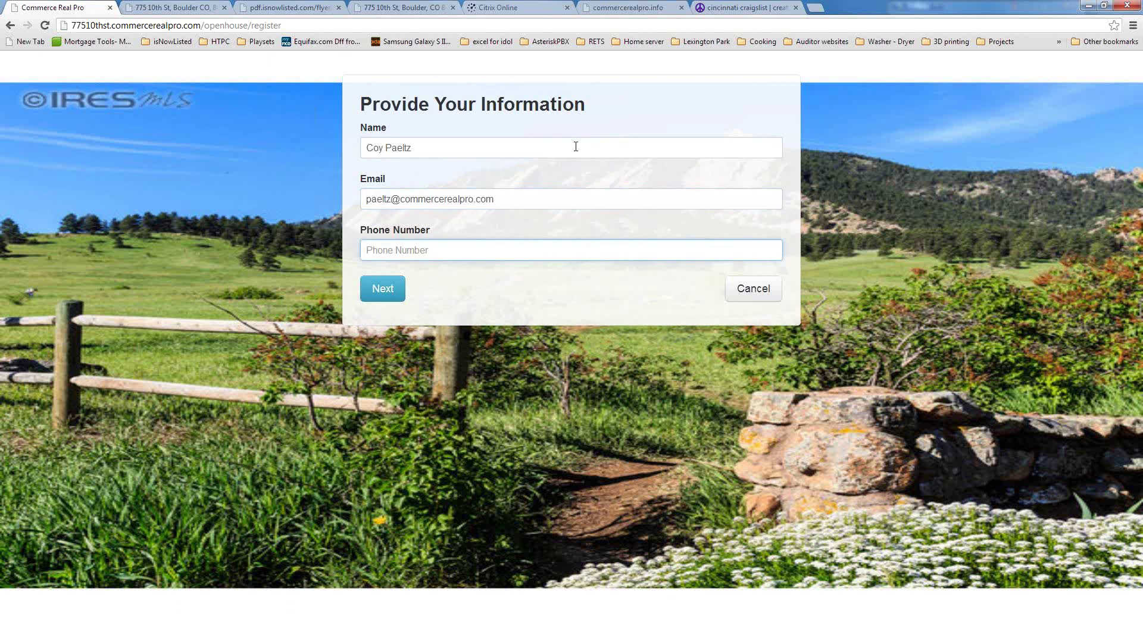
text(555-555-1212)
click(375, 298)
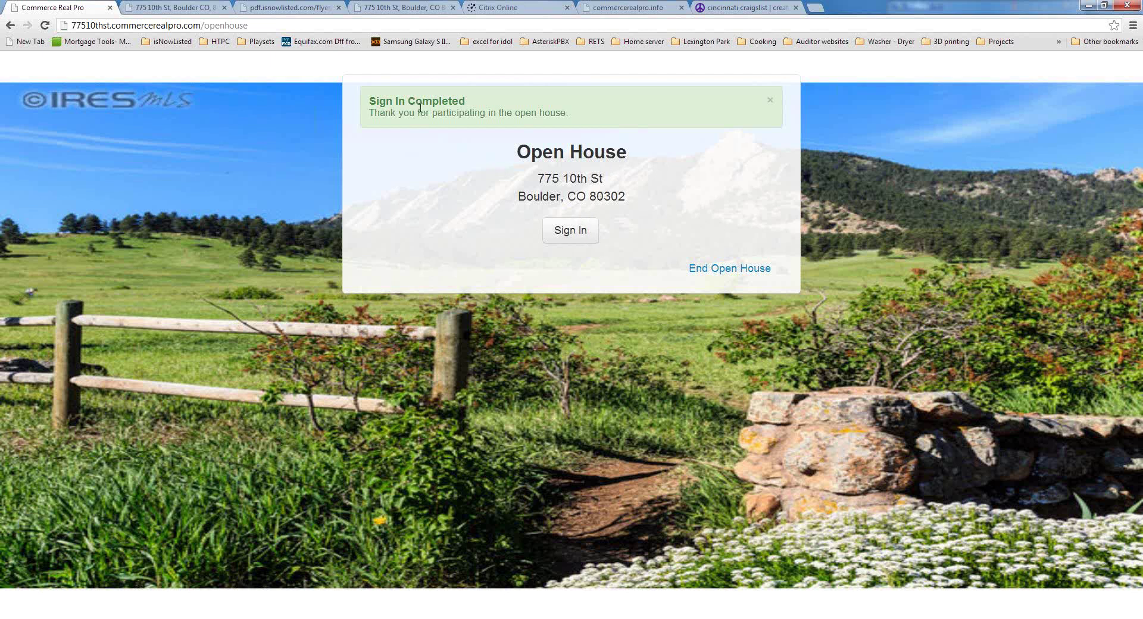
Step: Try ending the open house with the agent's username and password; the login is rejected
click(714, 271)
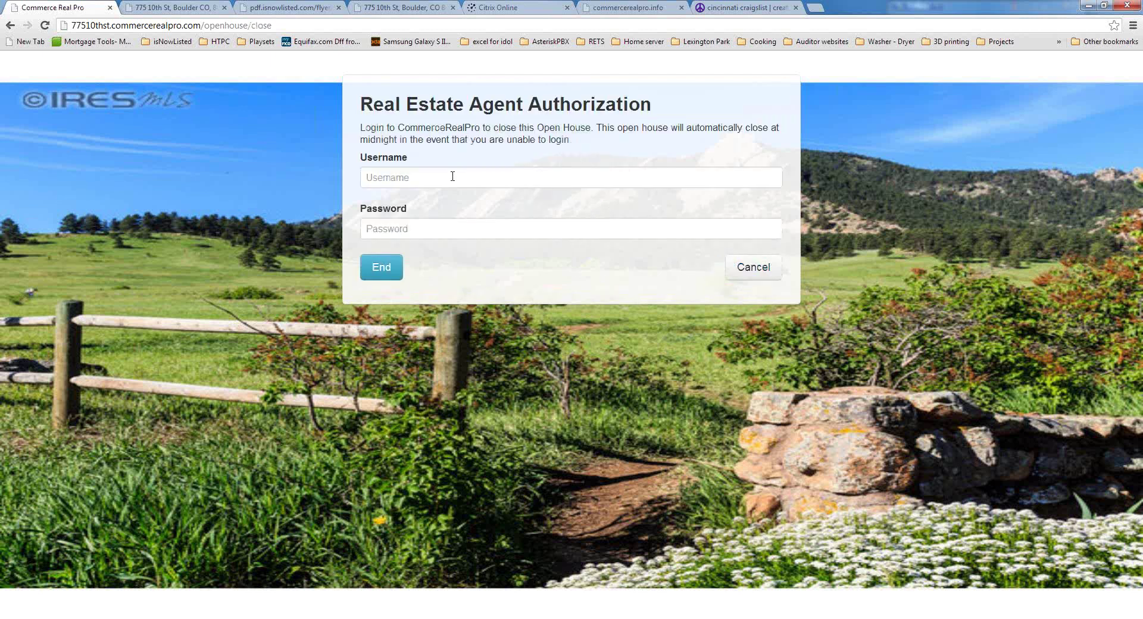
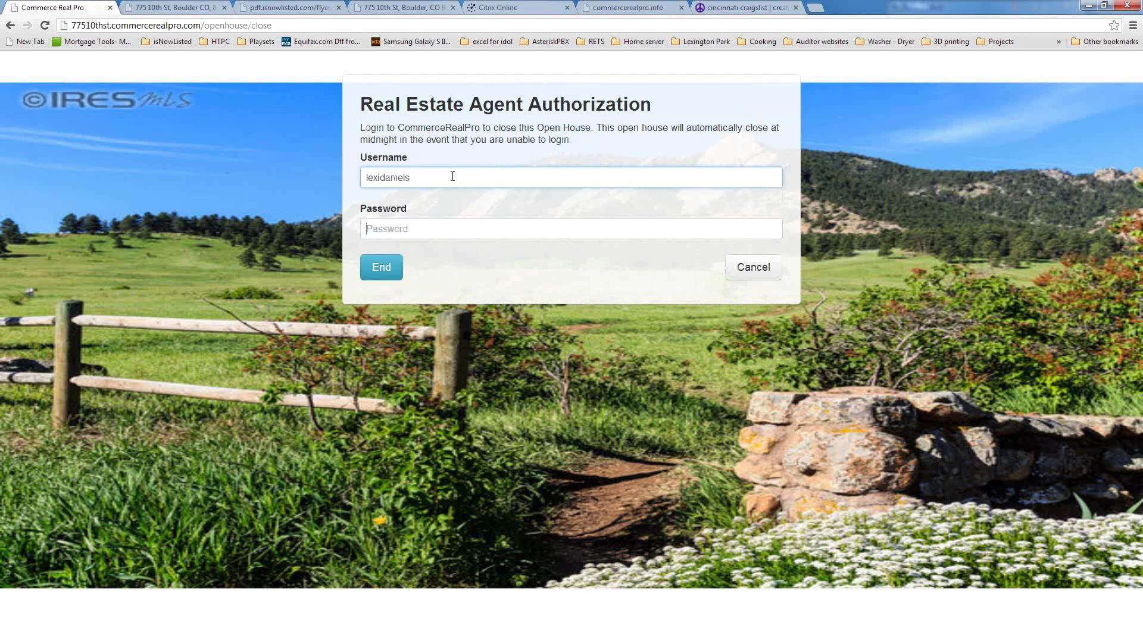
key(Tab)
text(********)
key(Return)
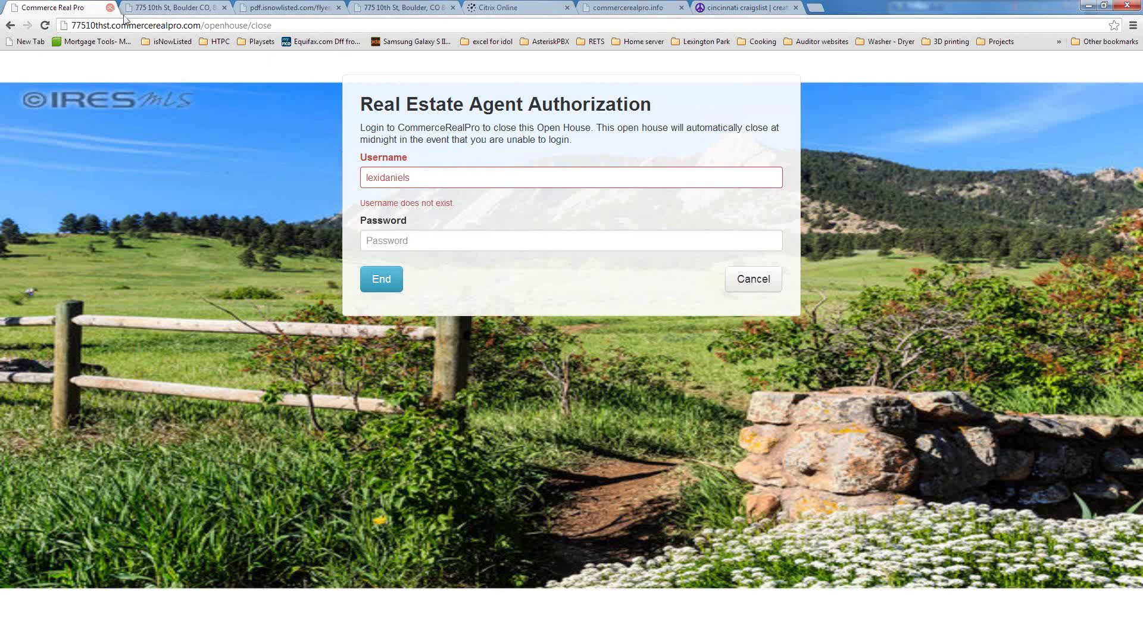
drag(201, 26, 363, 27)
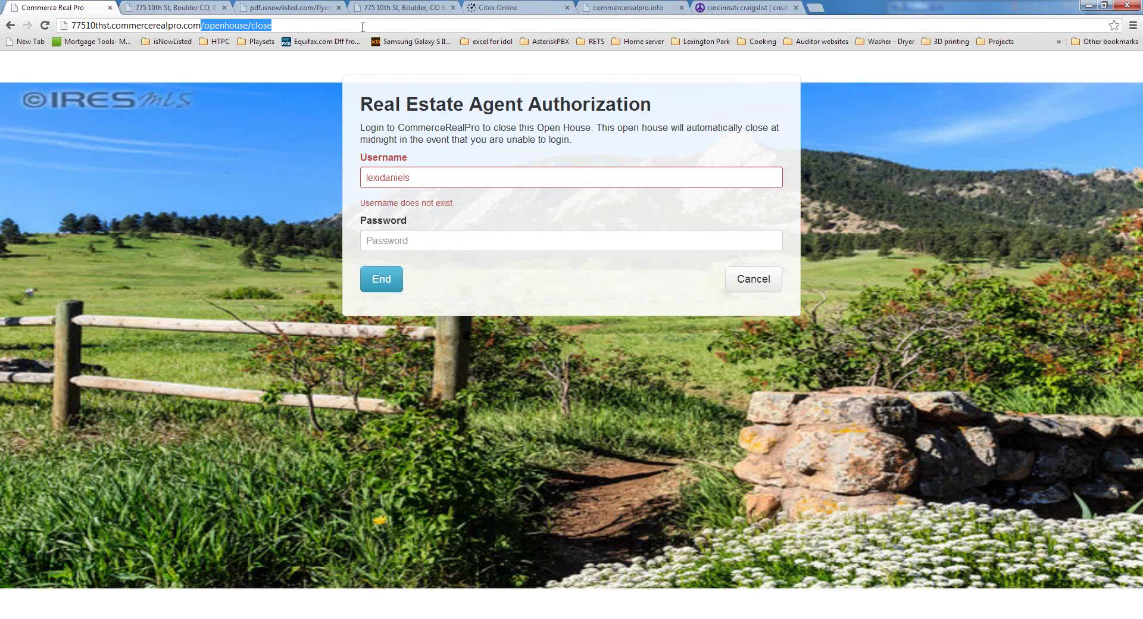
key(BackSpace)
key(Return)
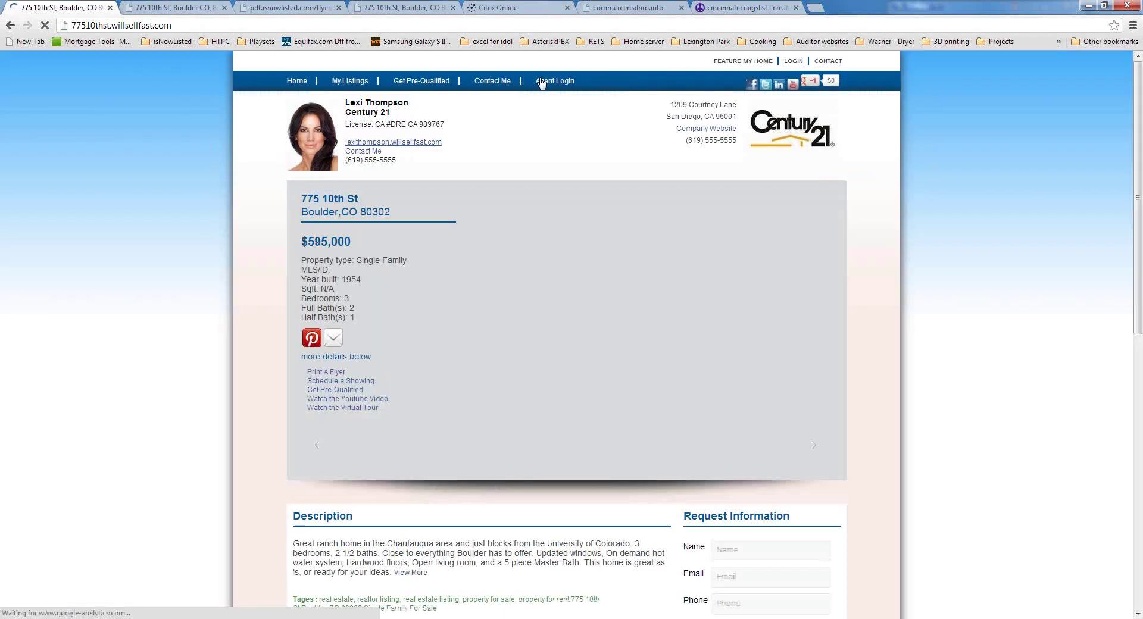
Step: Log in to the Will Sell Fast agent account with the saved username, then open Open House Contacts
click(542, 81)
text(l)
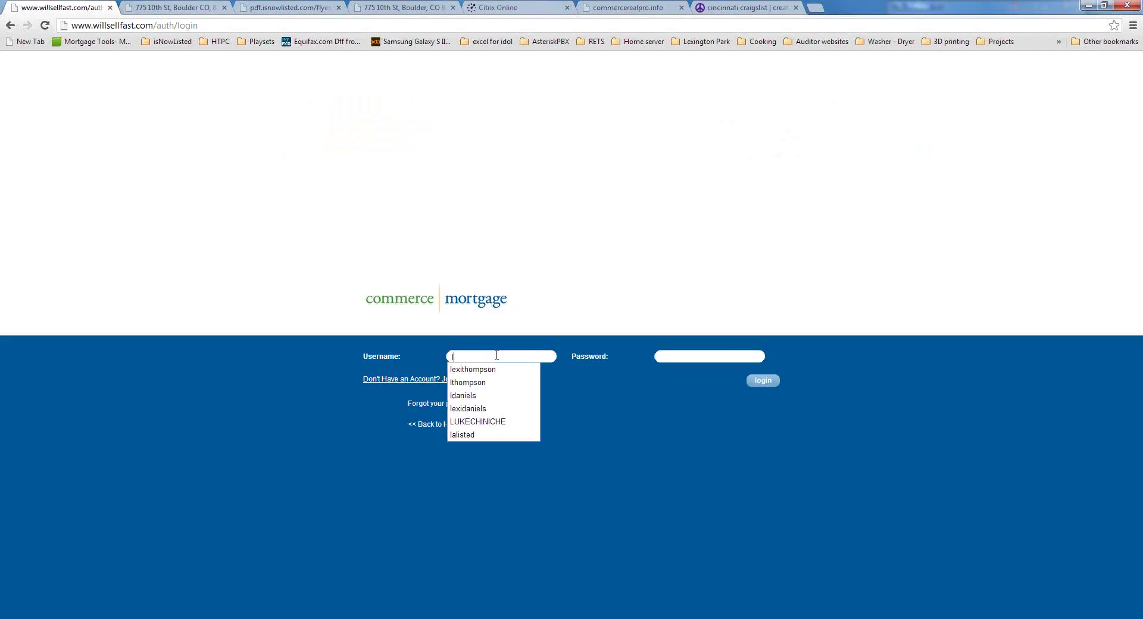
text(e)
key(Down)
key(Tab)
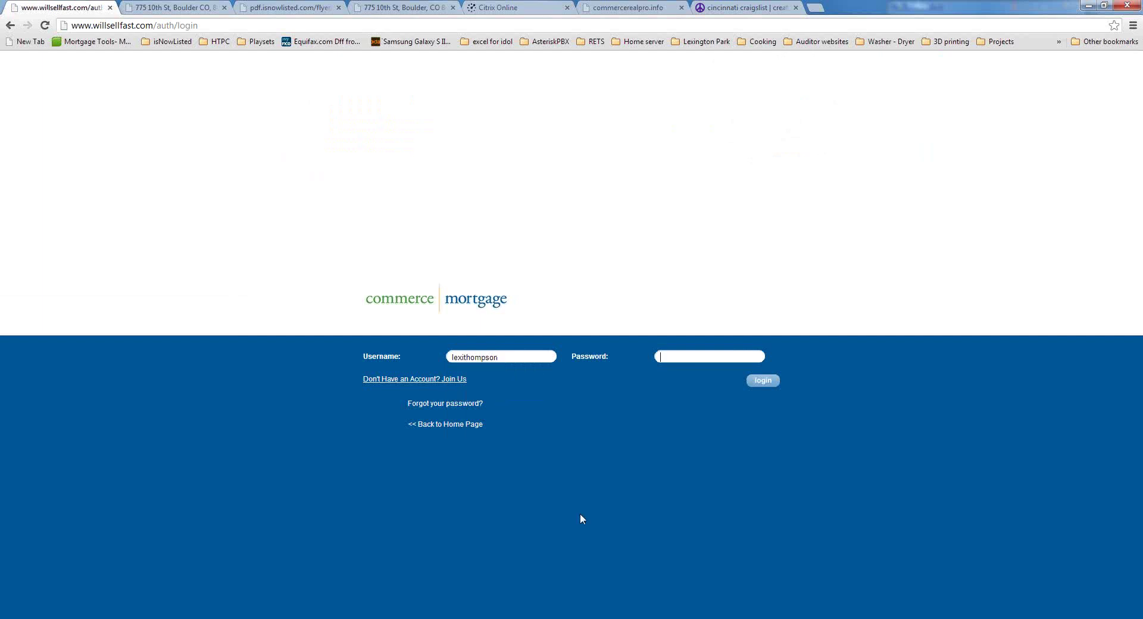
text(••••••••)
key(Return)
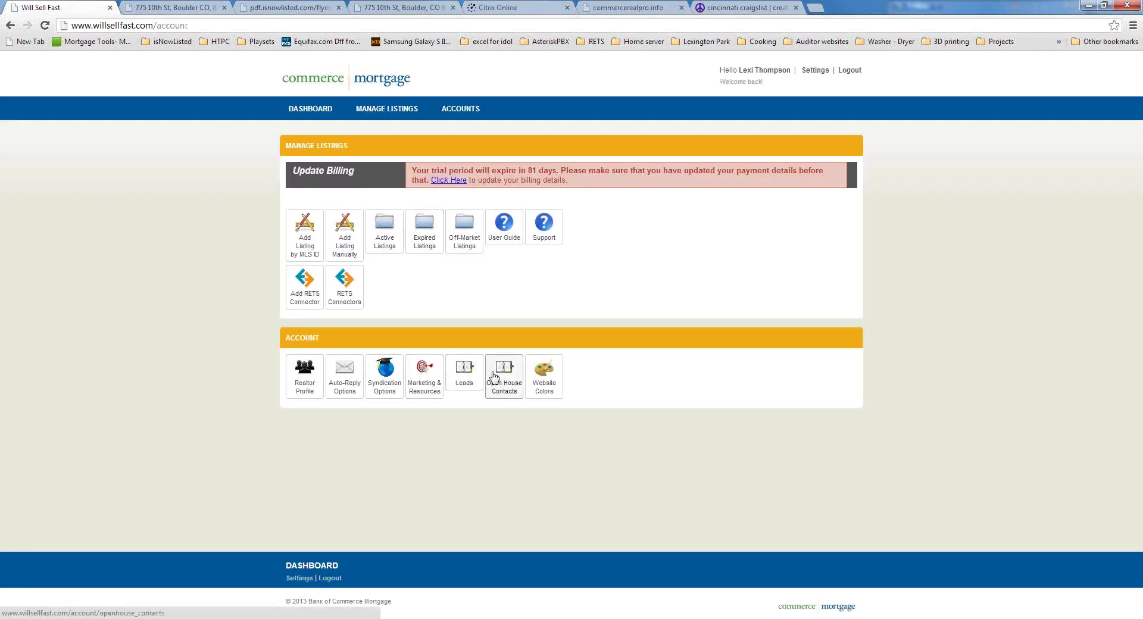
click(500, 375)
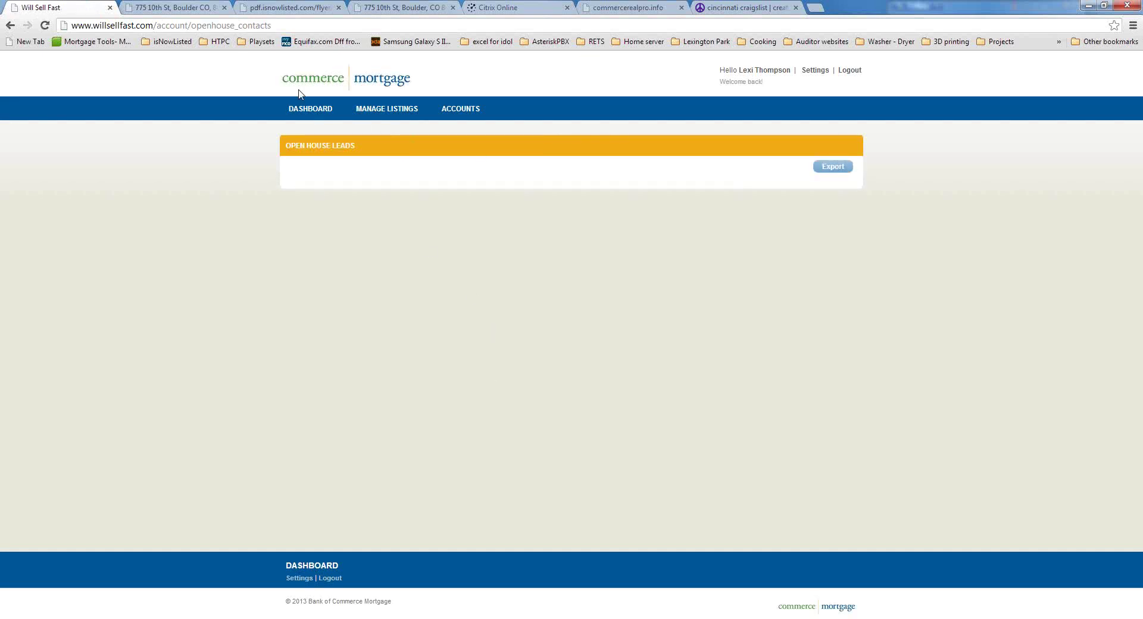
click(45, 25)
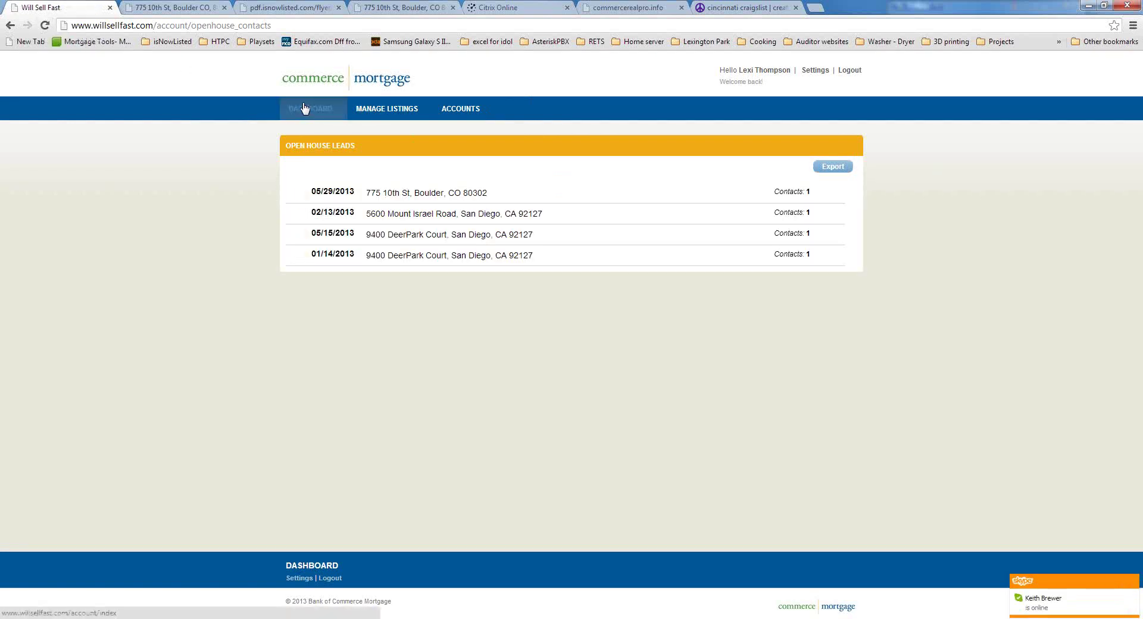
click(304, 108)
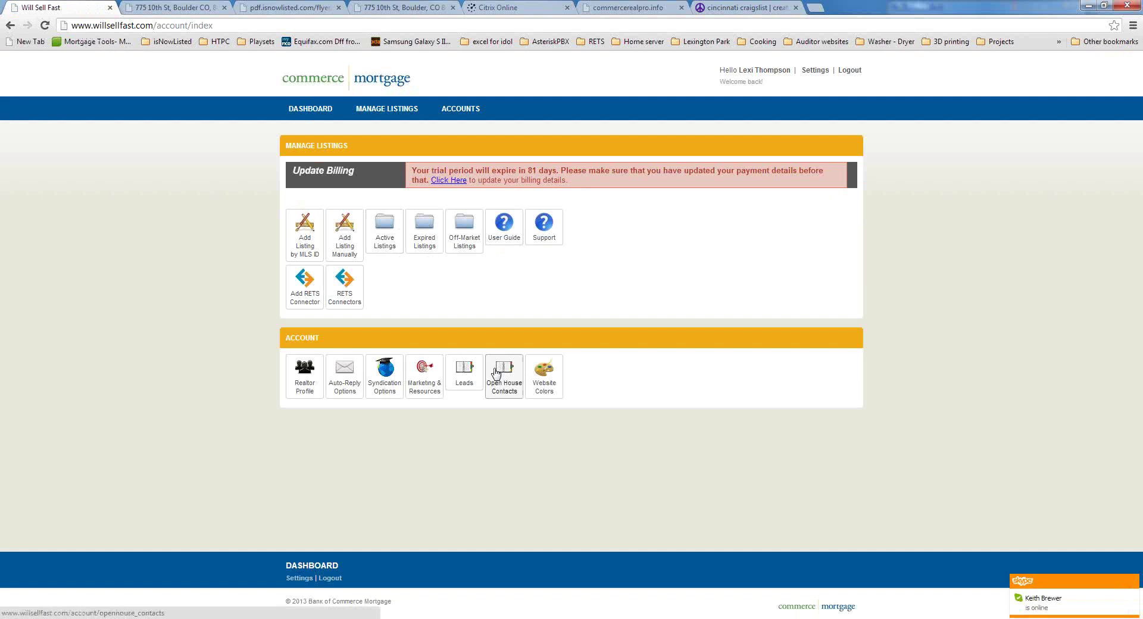
click(496, 372)
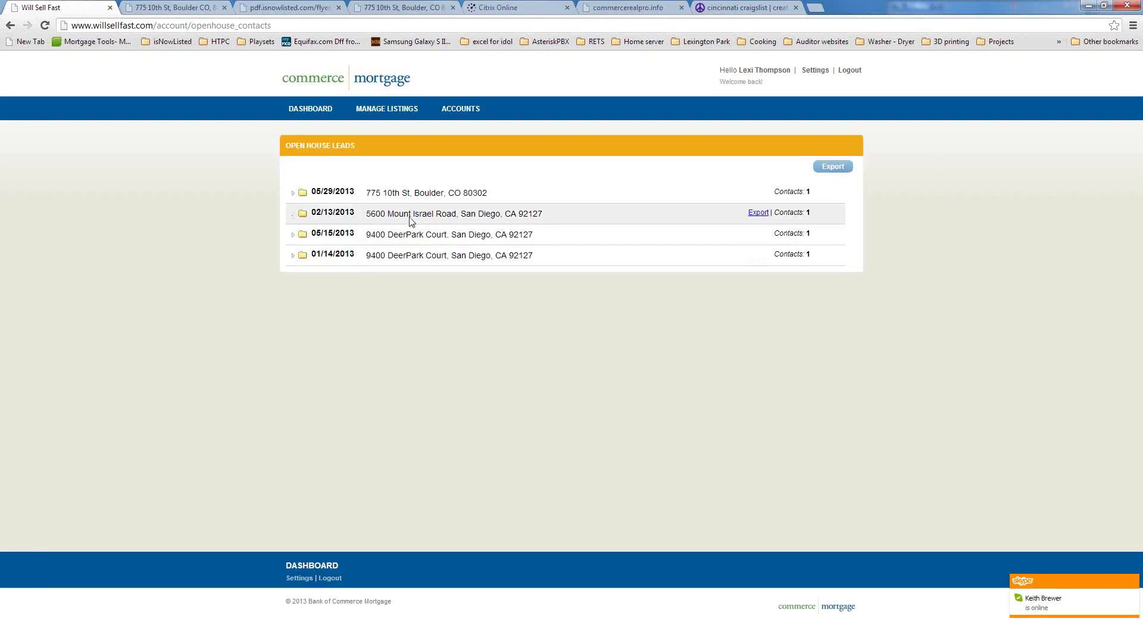
click(294, 193)
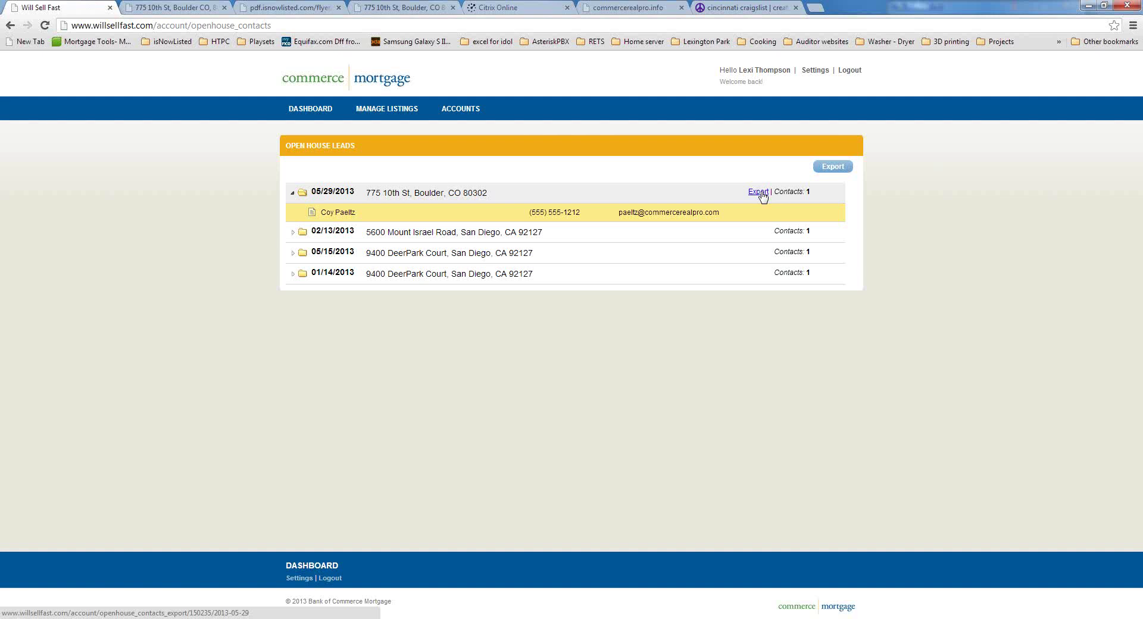
click(759, 192)
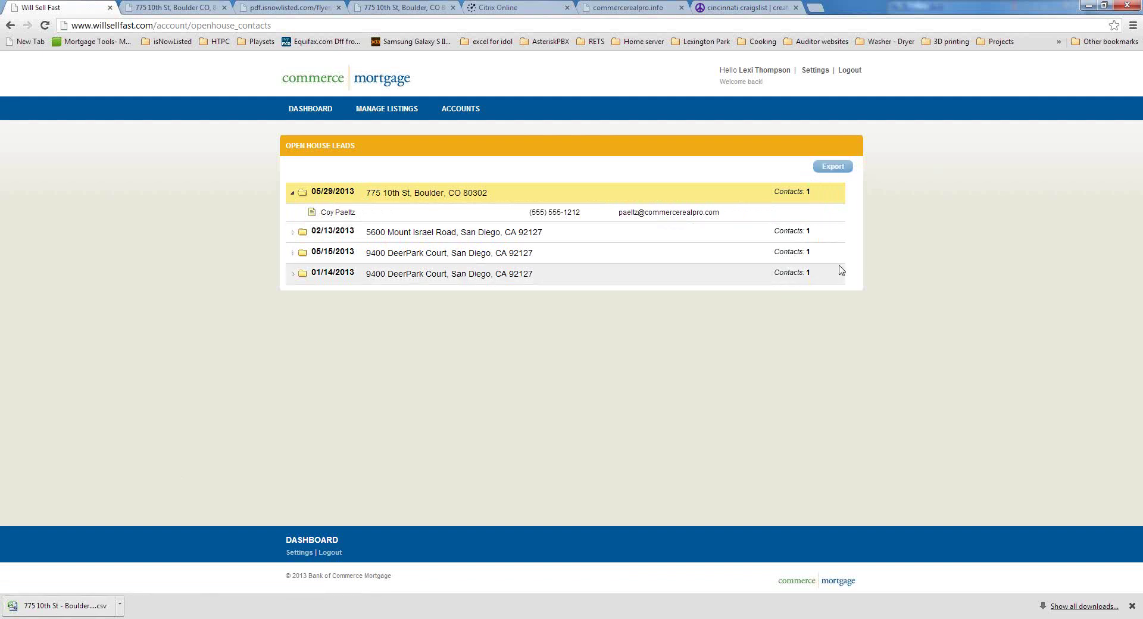
mouse_move(800, 191)
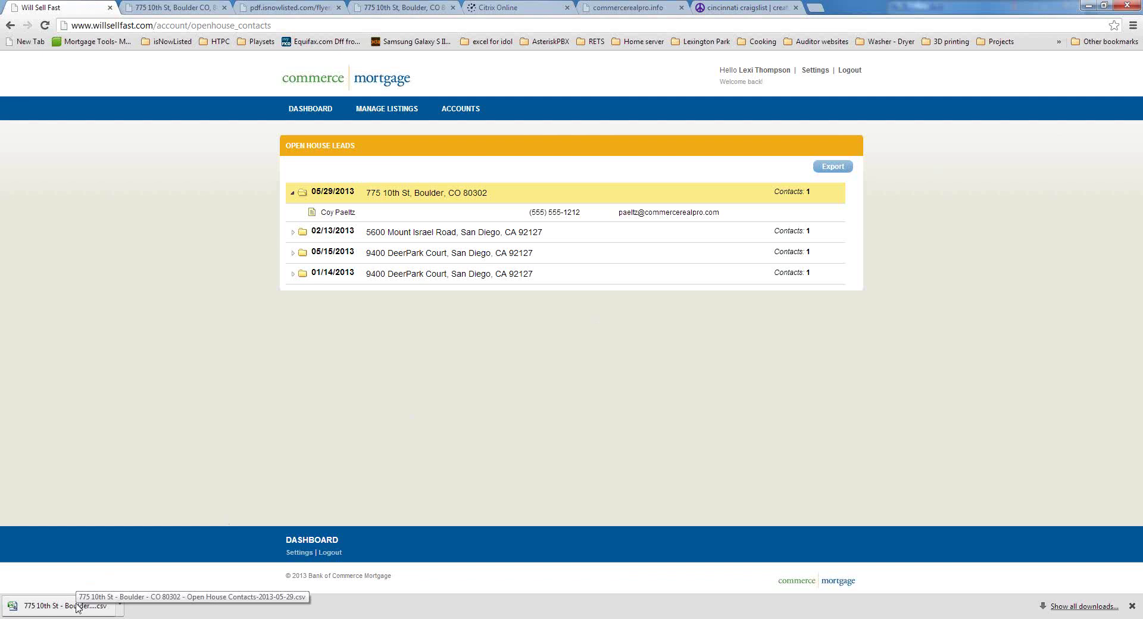
click(299, 113)
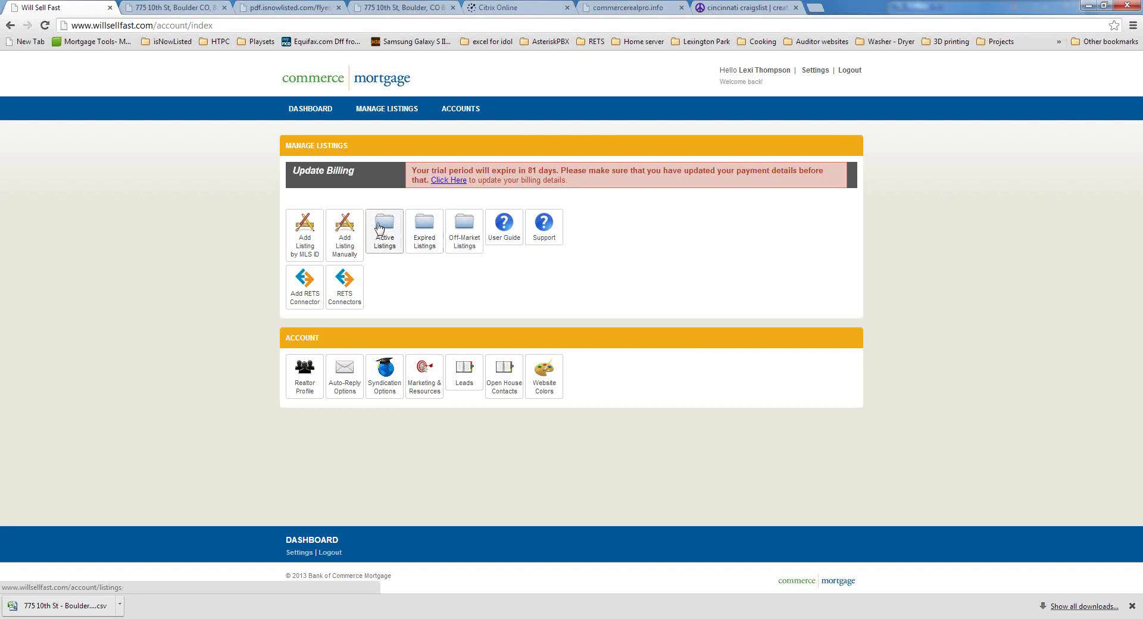
click(423, 231)
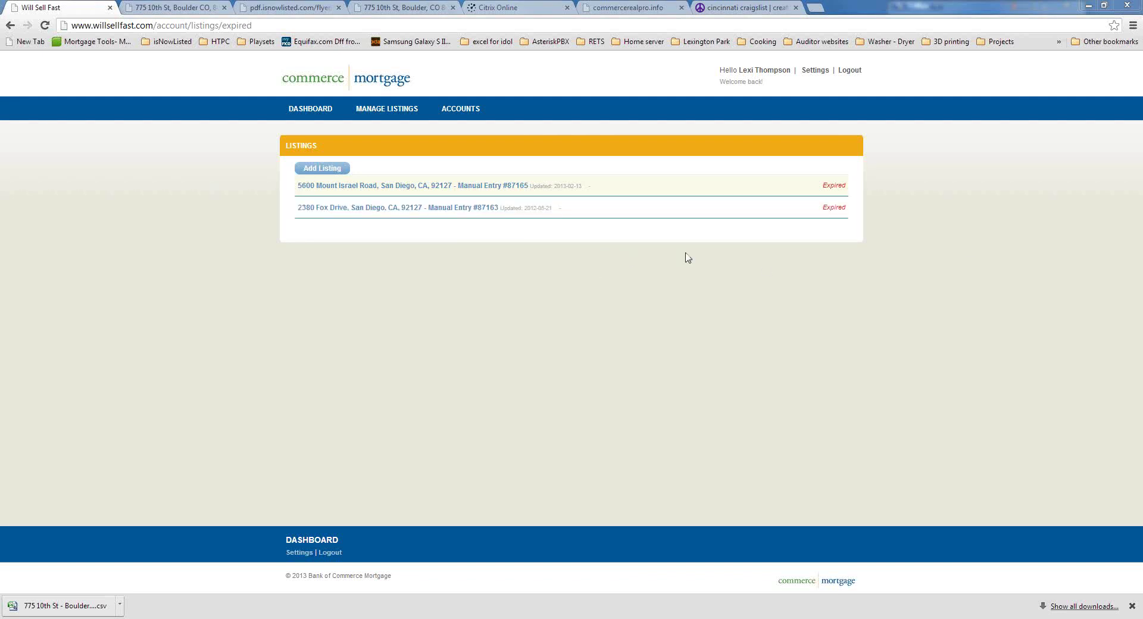
click(412, 188)
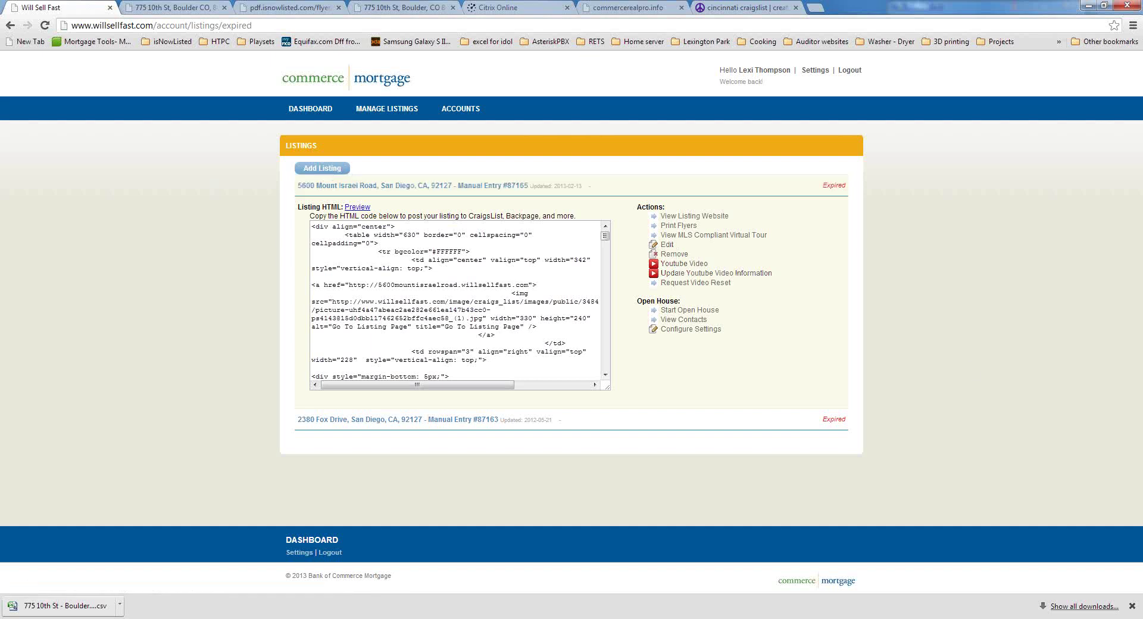
click(666, 245)
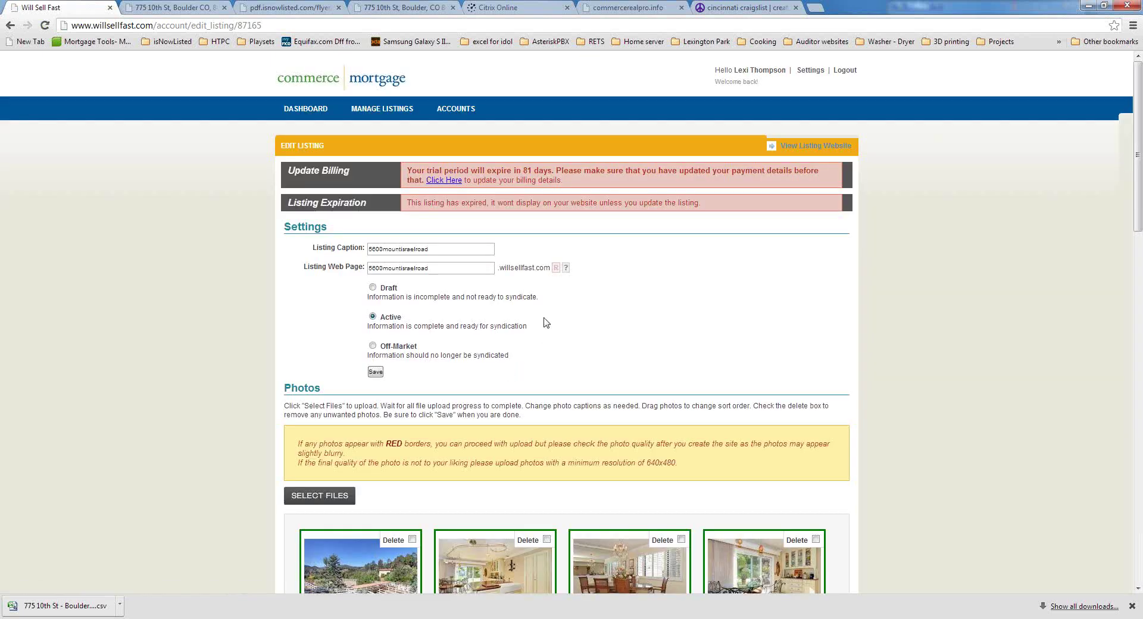
scroll(547, 322, down, 1)
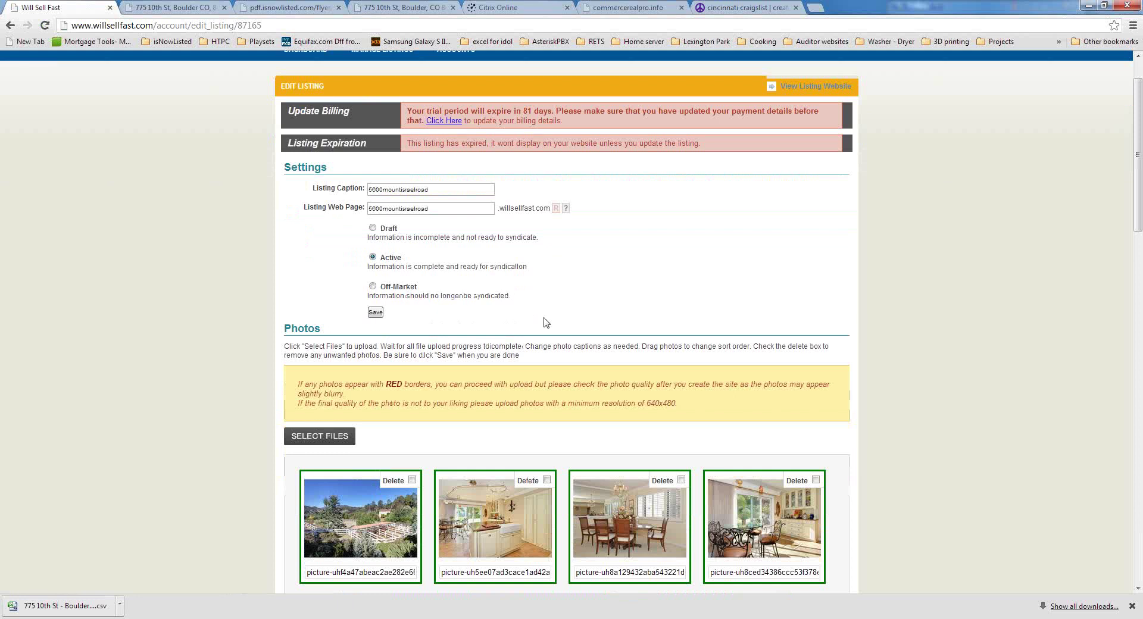
scroll(546, 322, up, 1)
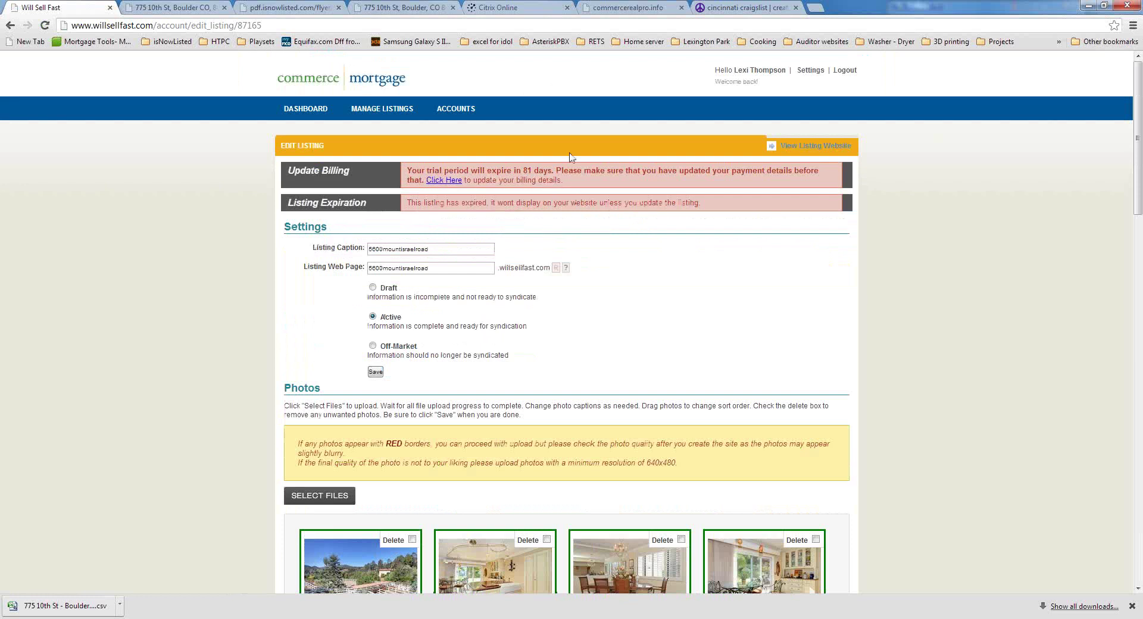
click(294, 112)
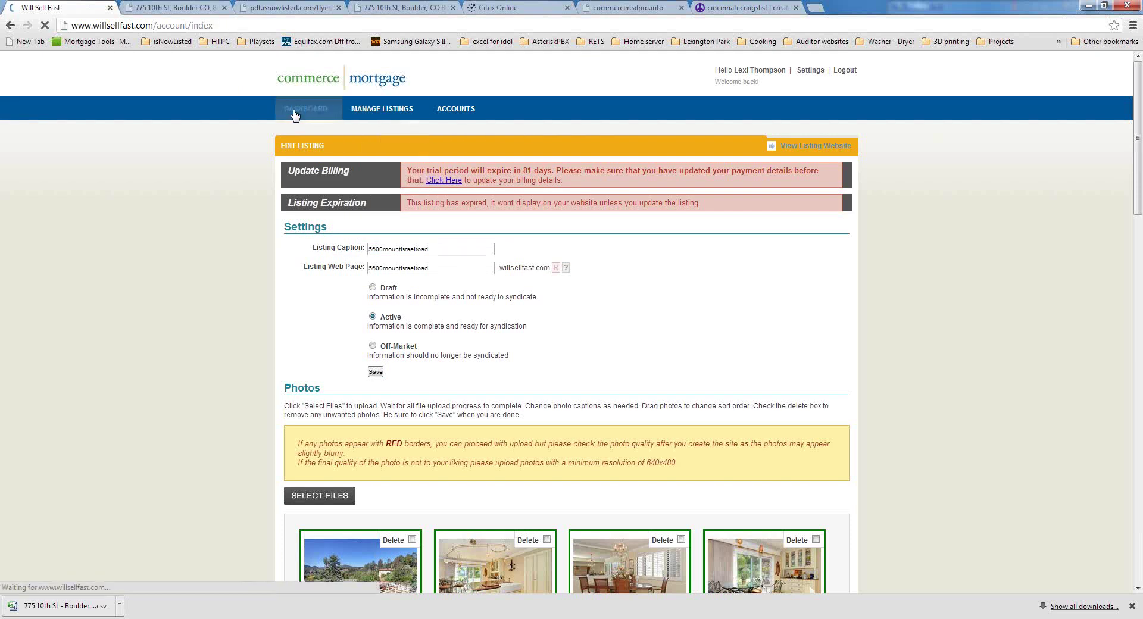
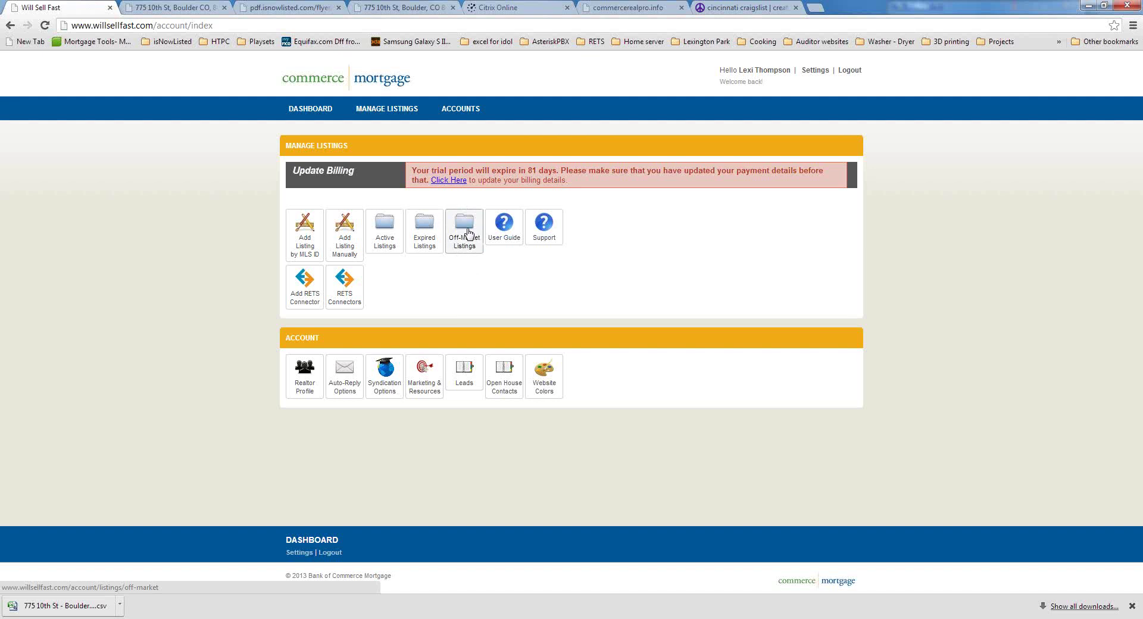
click(468, 231)
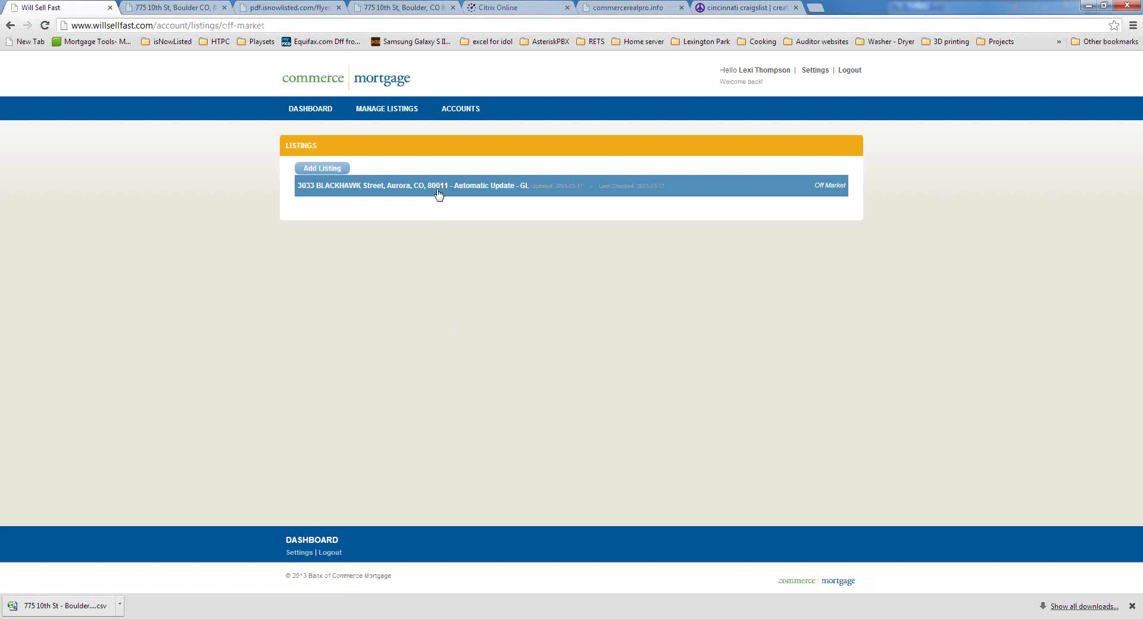
click(439, 193)
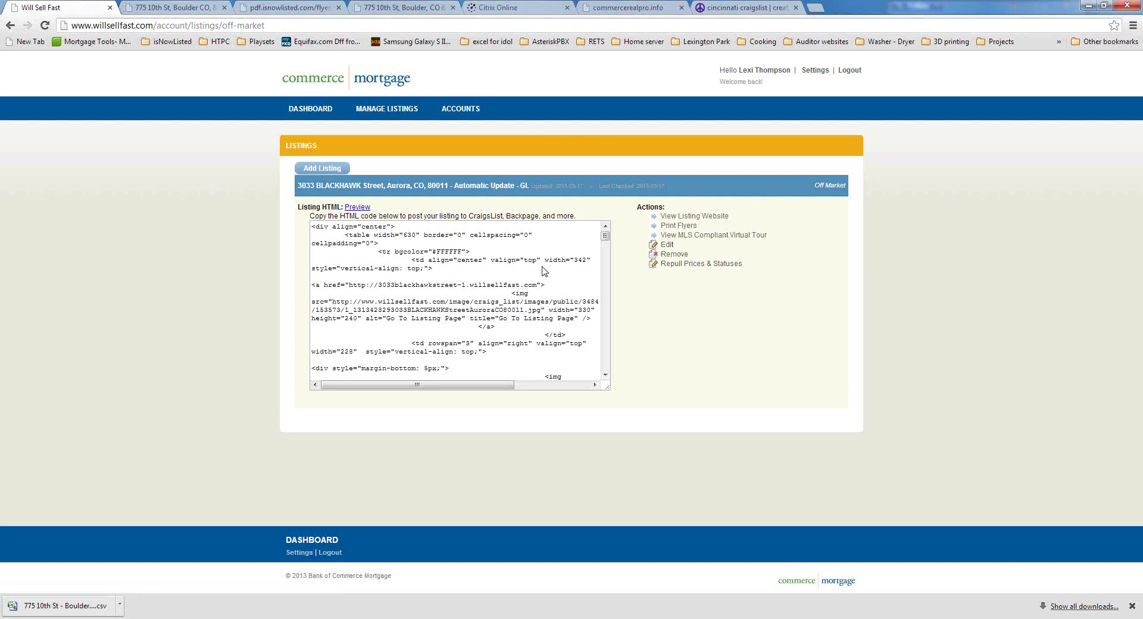
click(309, 109)
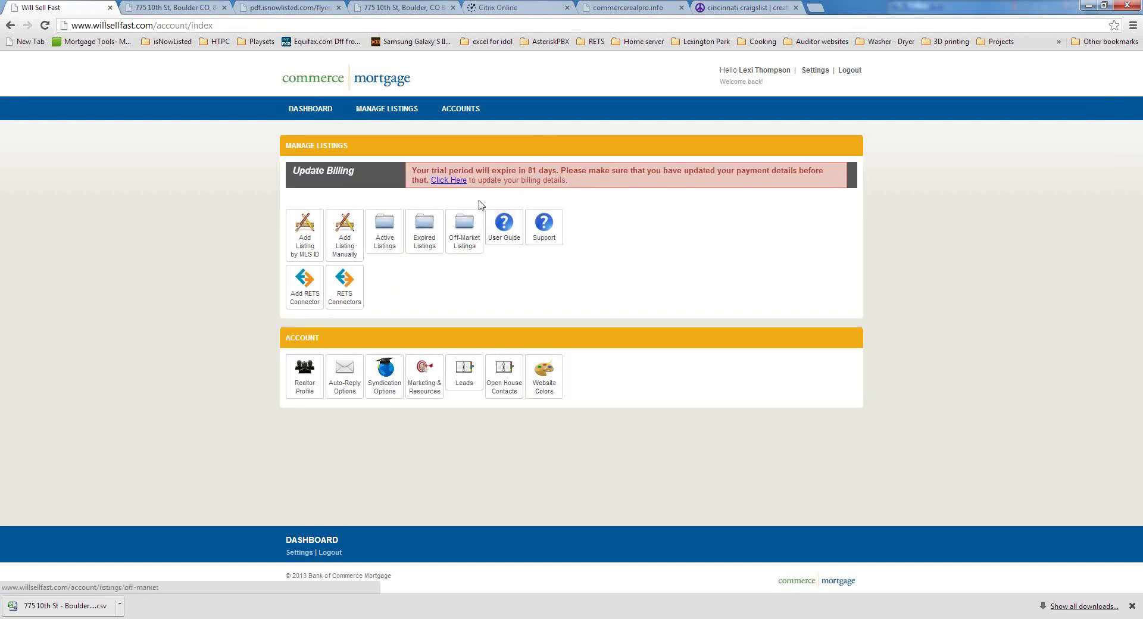
click(501, 223)
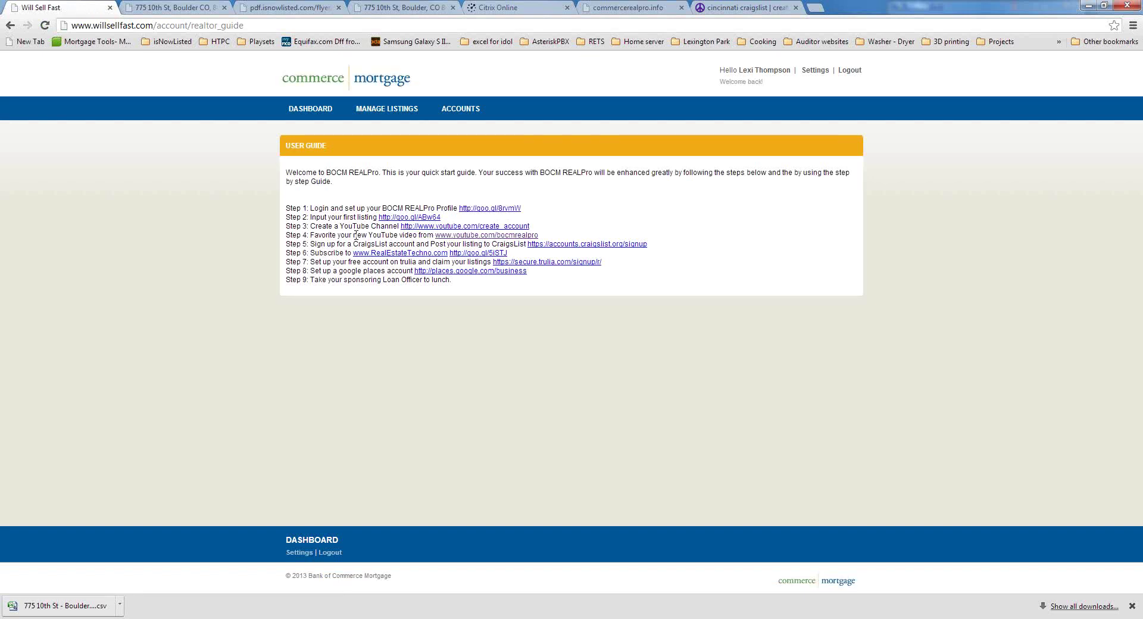
click(310, 110)
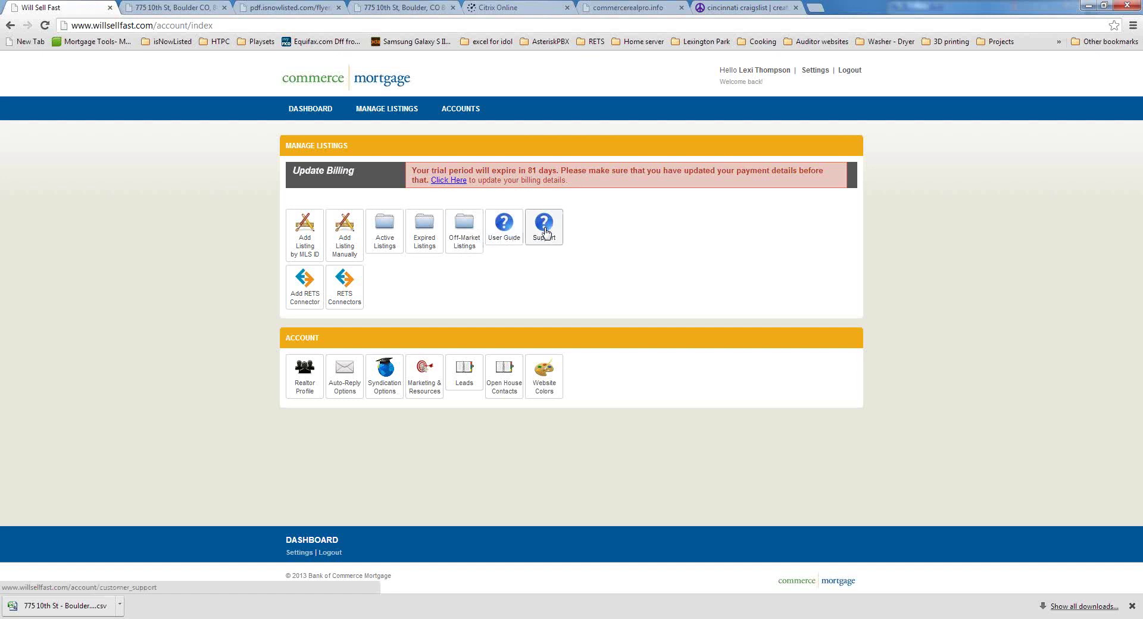
click(545, 231)
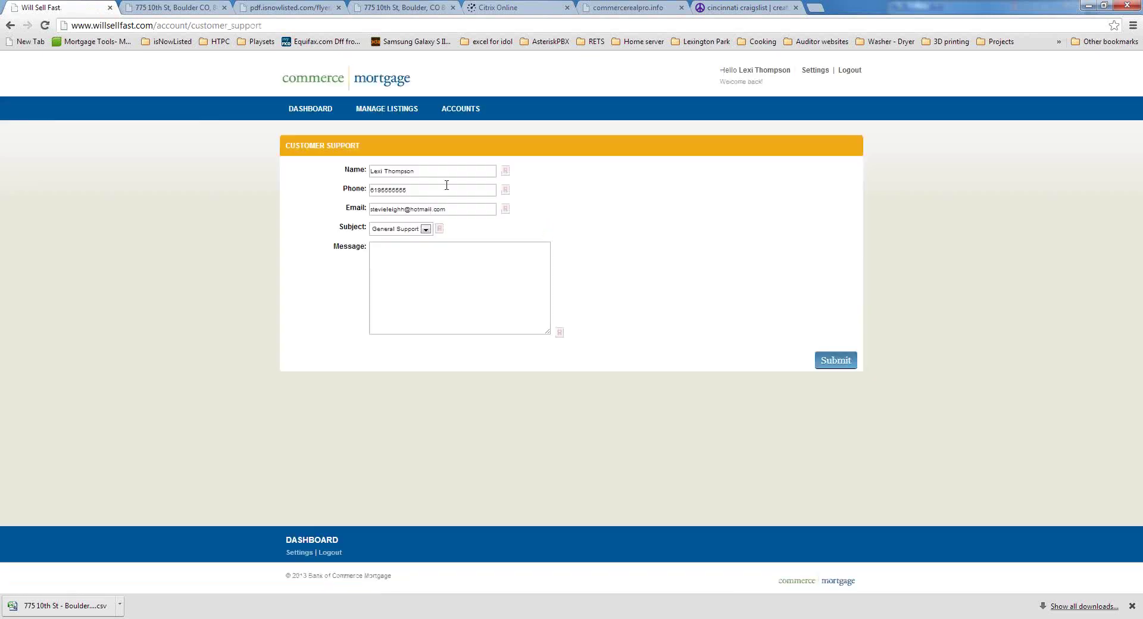
click(426, 229)
click(419, 242)
click(310, 116)
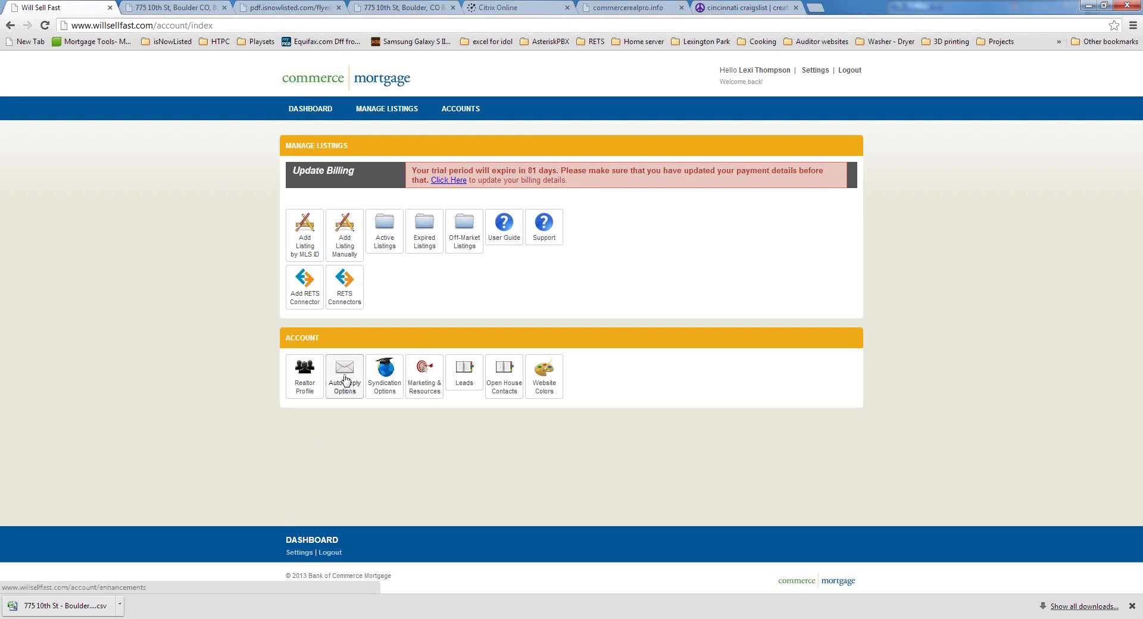
click(472, 372)
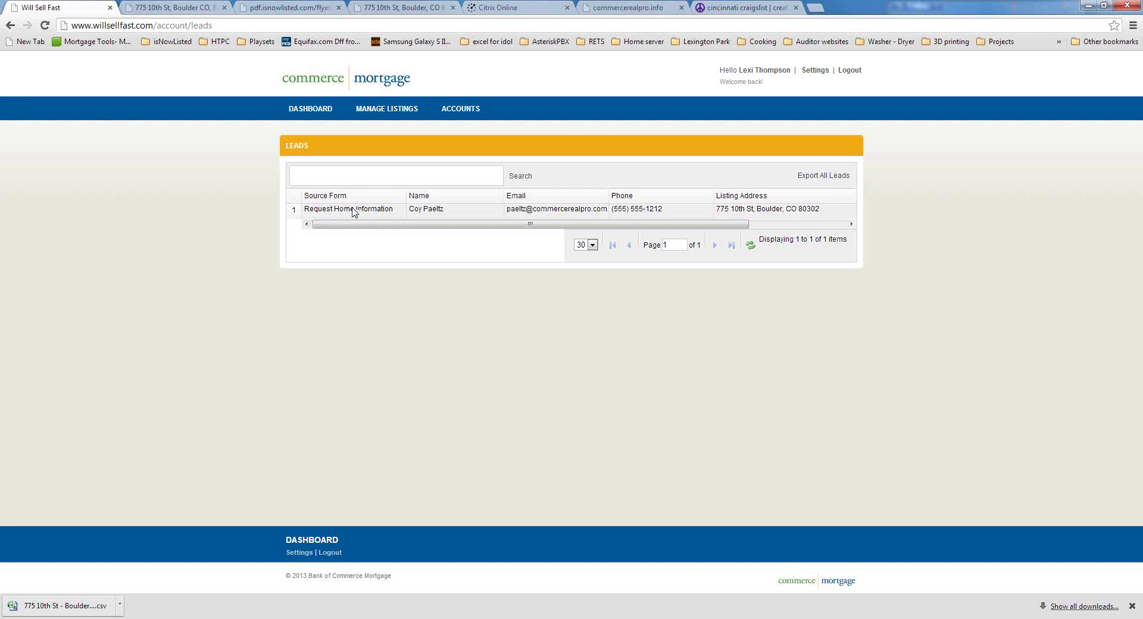
click(367, 8)
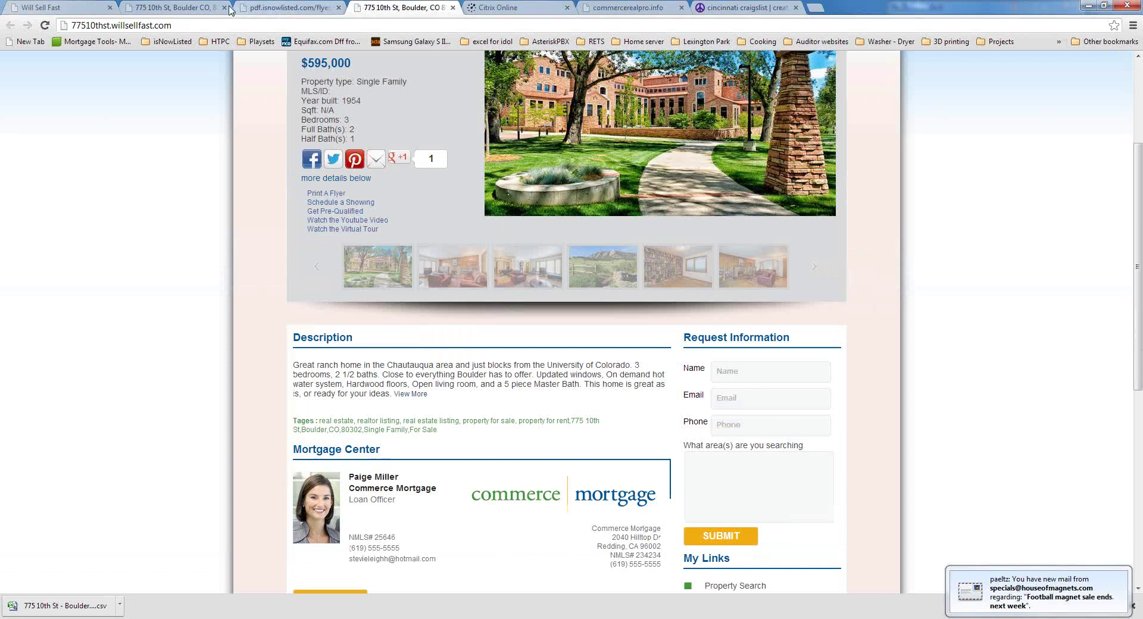
click(188, 10)
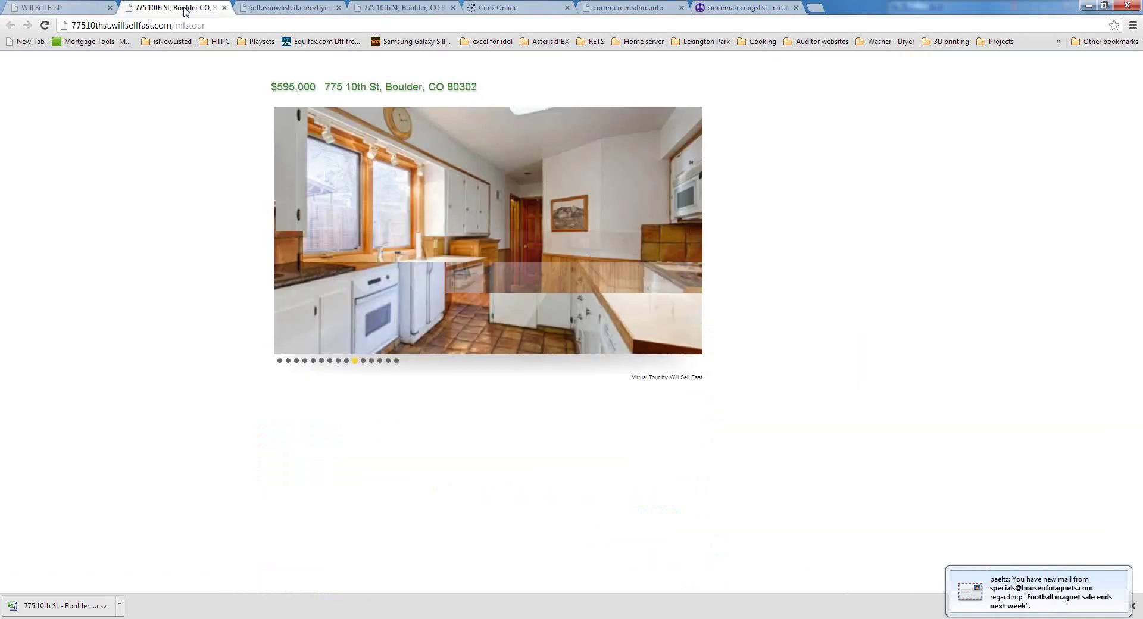
click(286, 7)
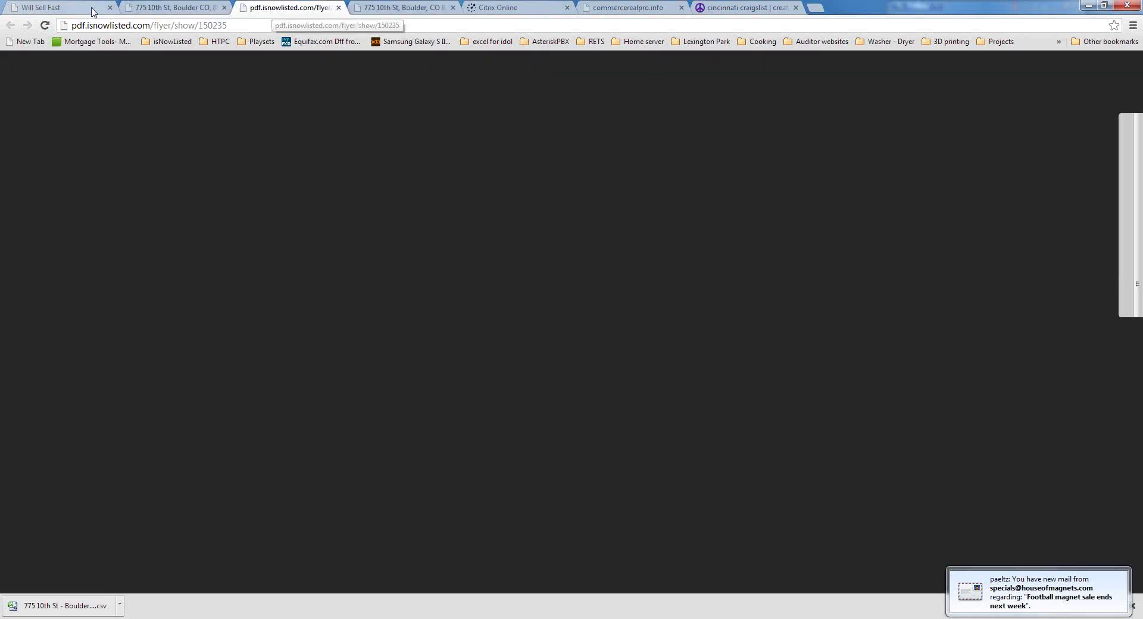
click(92, 8)
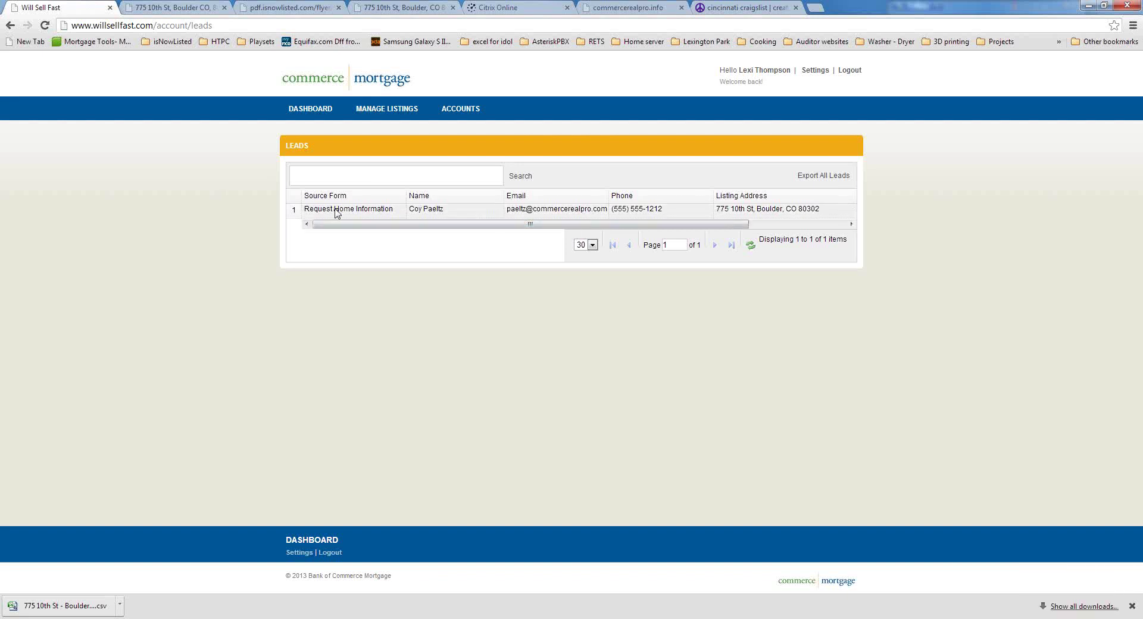
drag(314, 209, 401, 204)
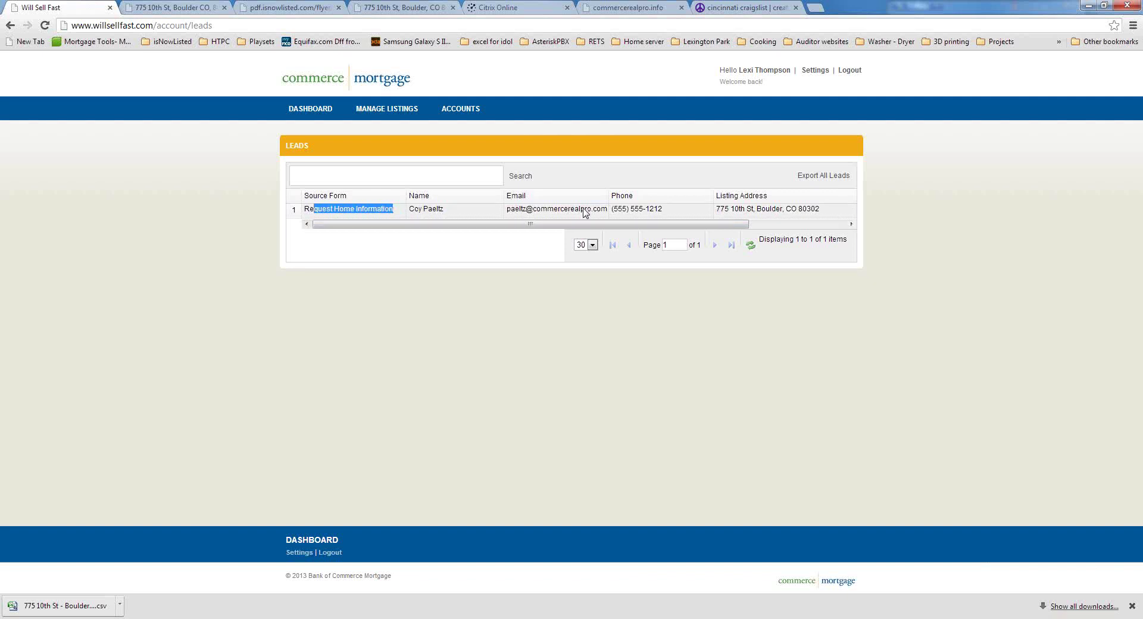
drag(720, 225, 511, 226)
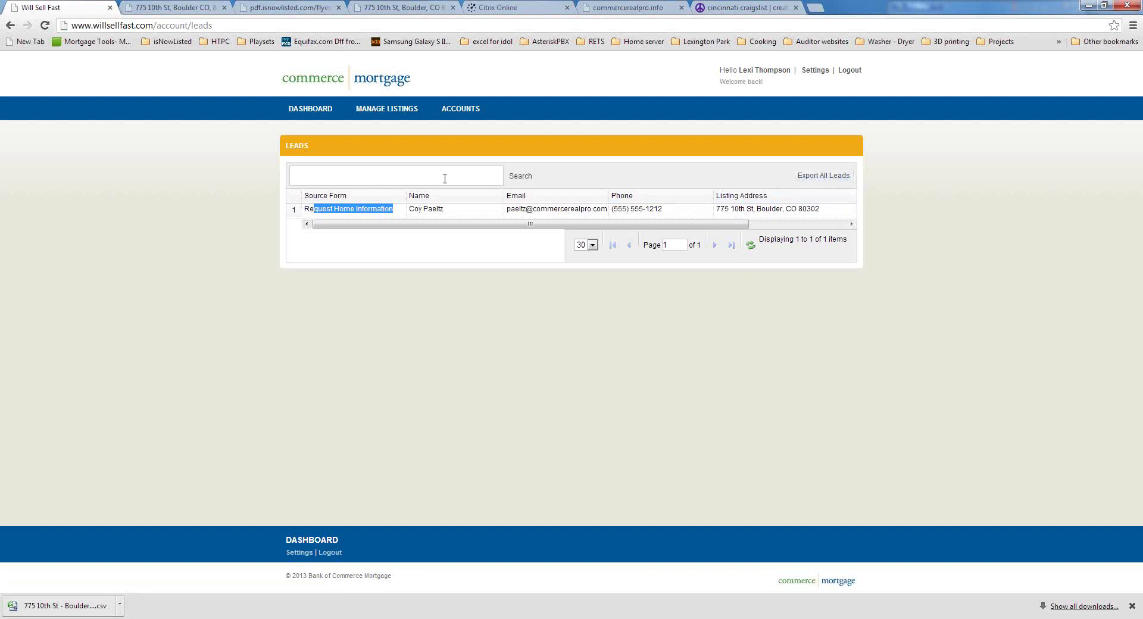
click(311, 113)
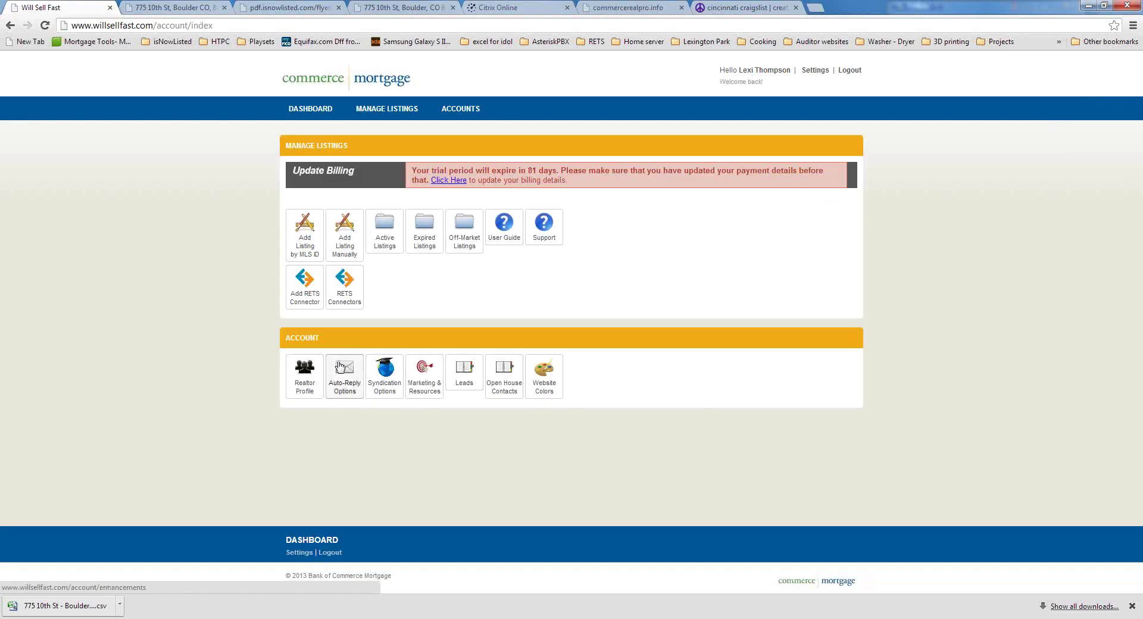
click(340, 366)
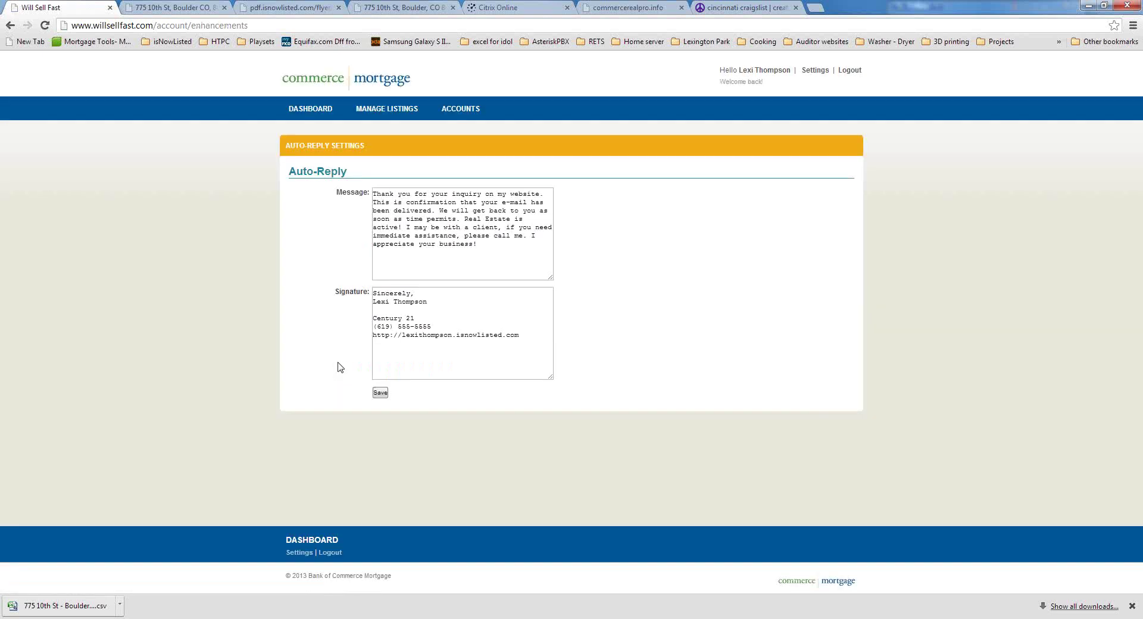
click(395, 8)
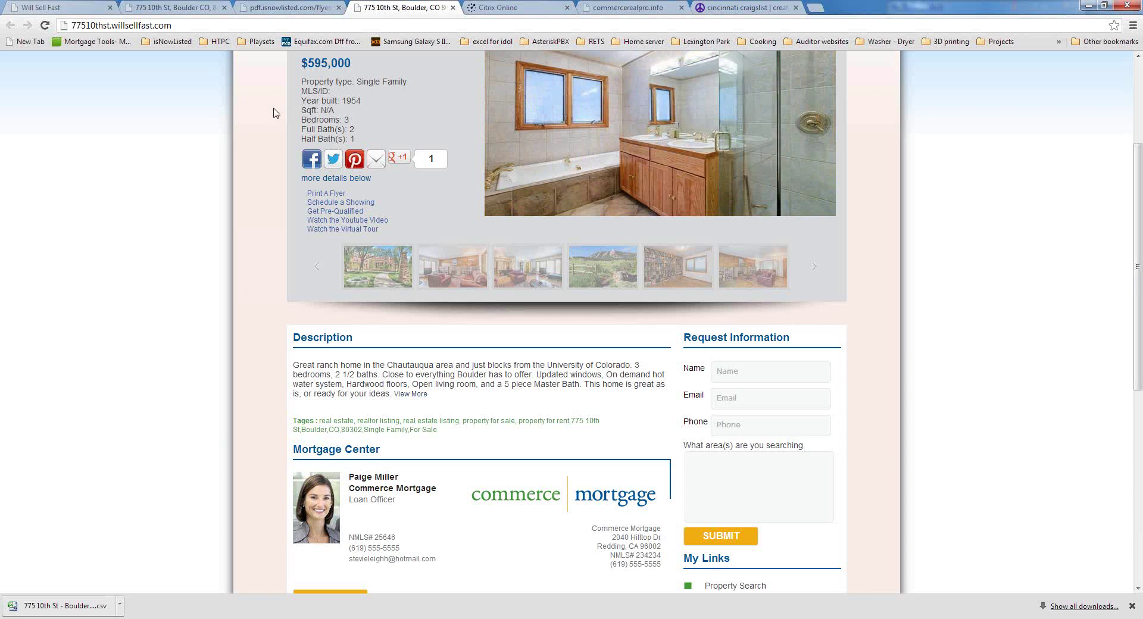
click(188, 11)
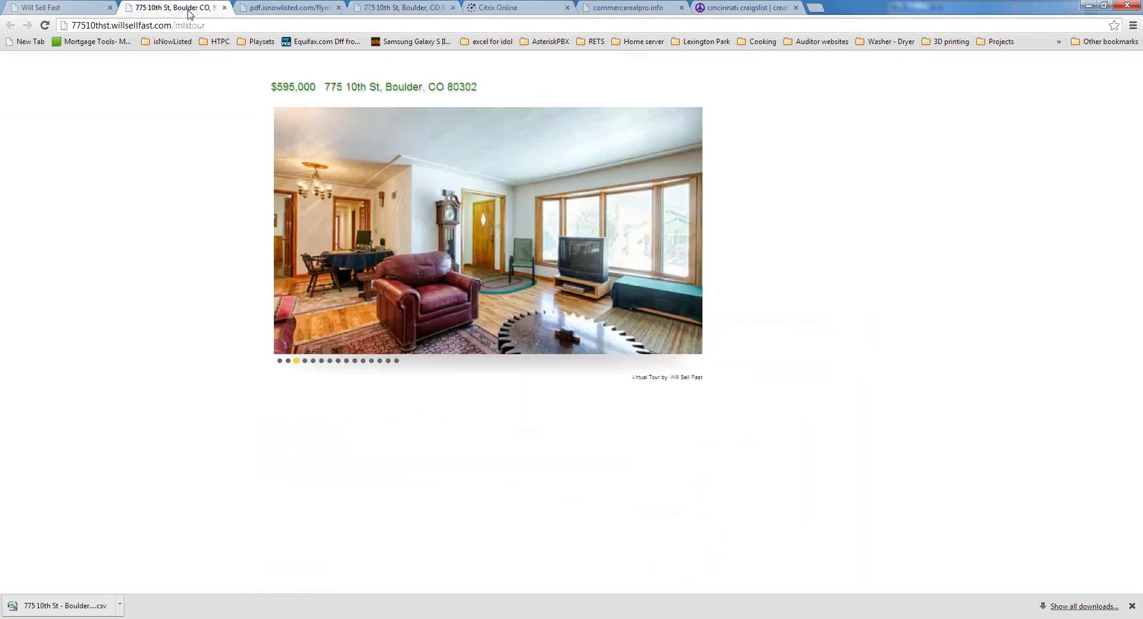
key(ctrl+shift+Tab)
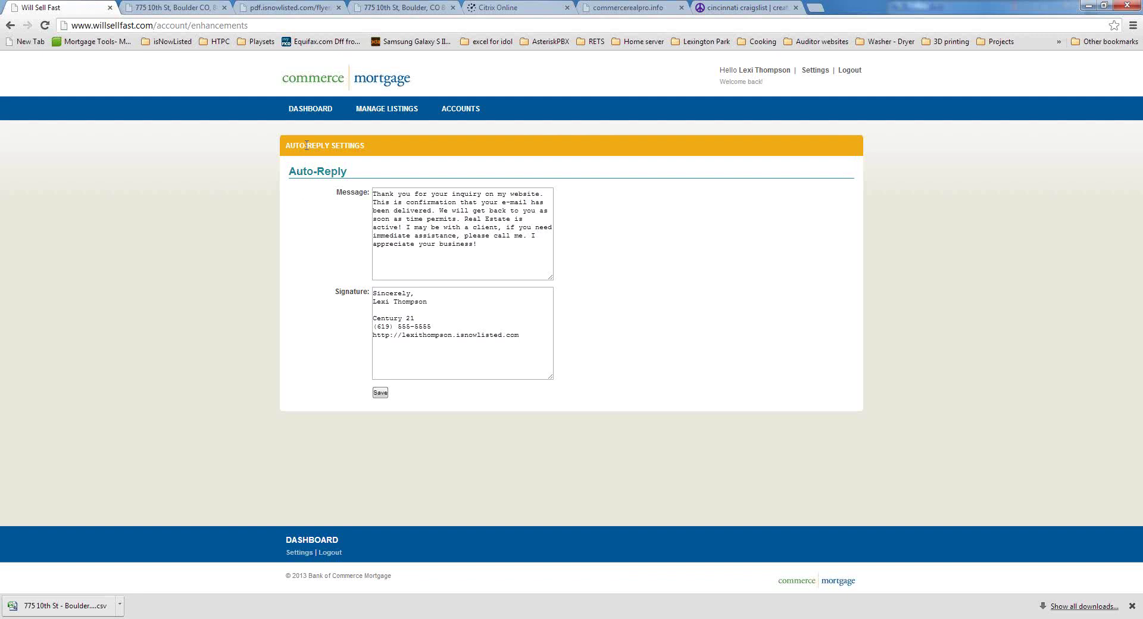
drag(374, 194, 489, 252)
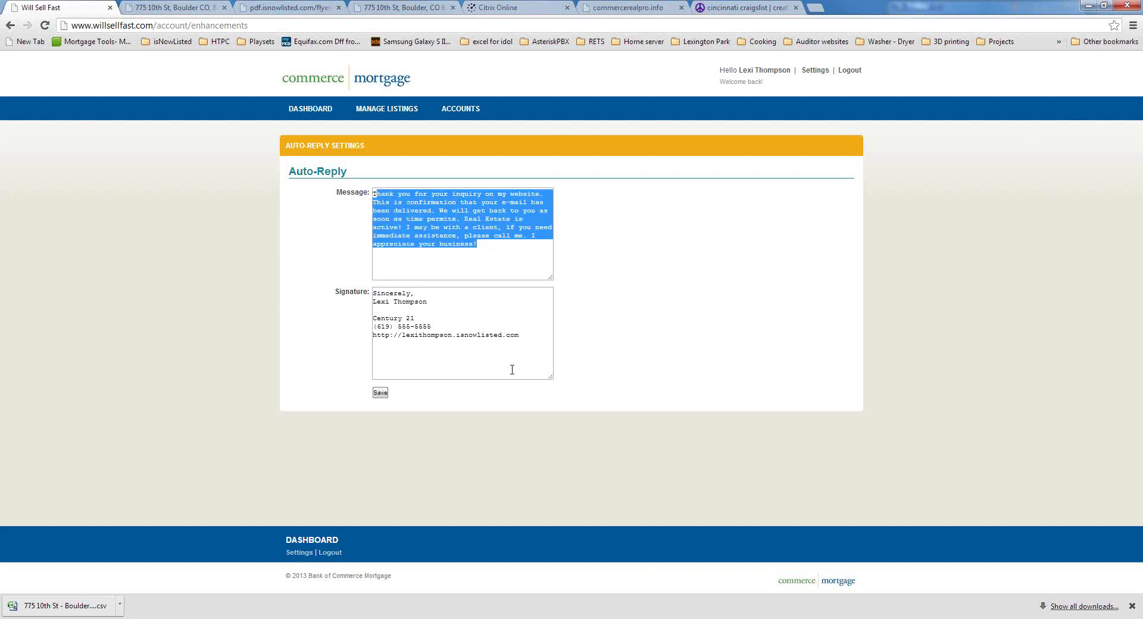
mouse_move(369, 110)
drag(374, 293, 476, 335)
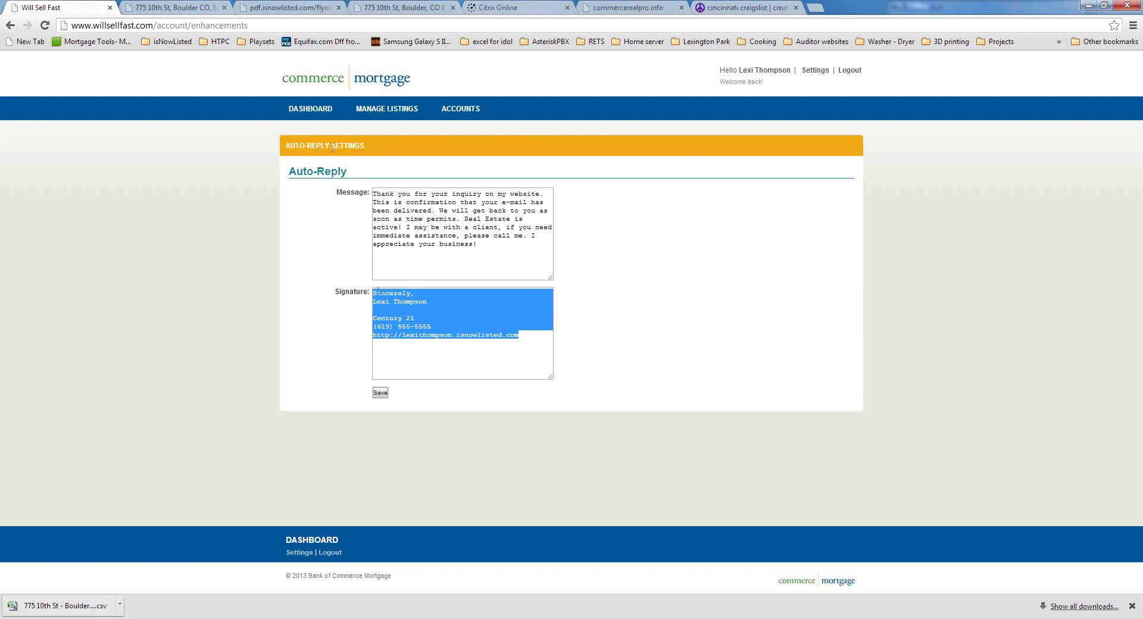
click(315, 112)
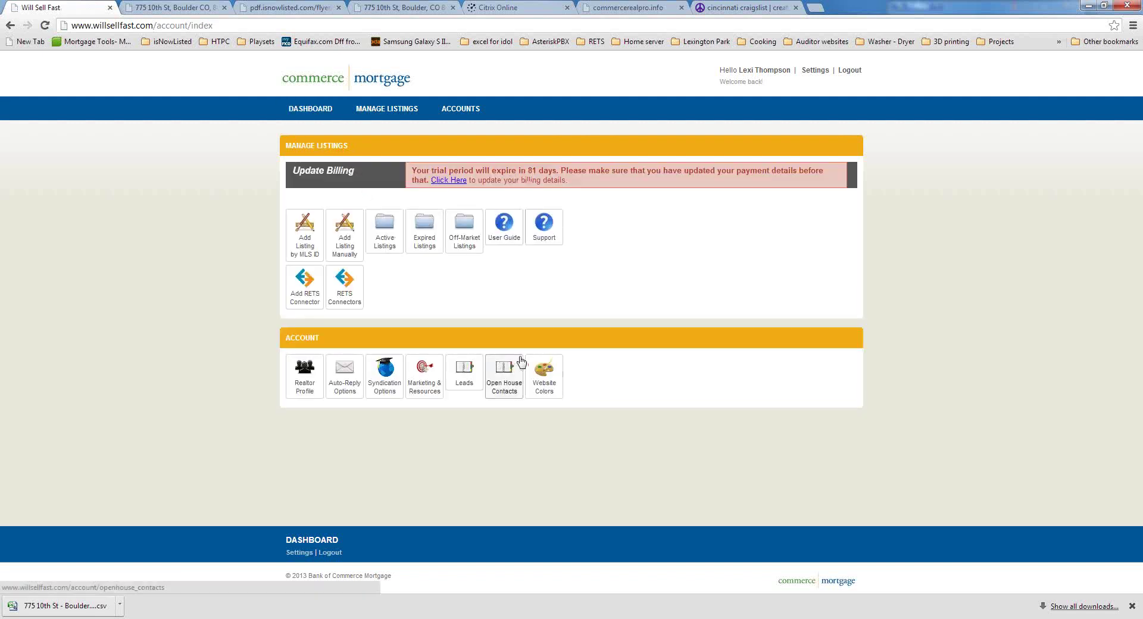
Step: In Syndication Options, review the add-on marketing text line and toggle Add-On Text off and back on
click(391, 373)
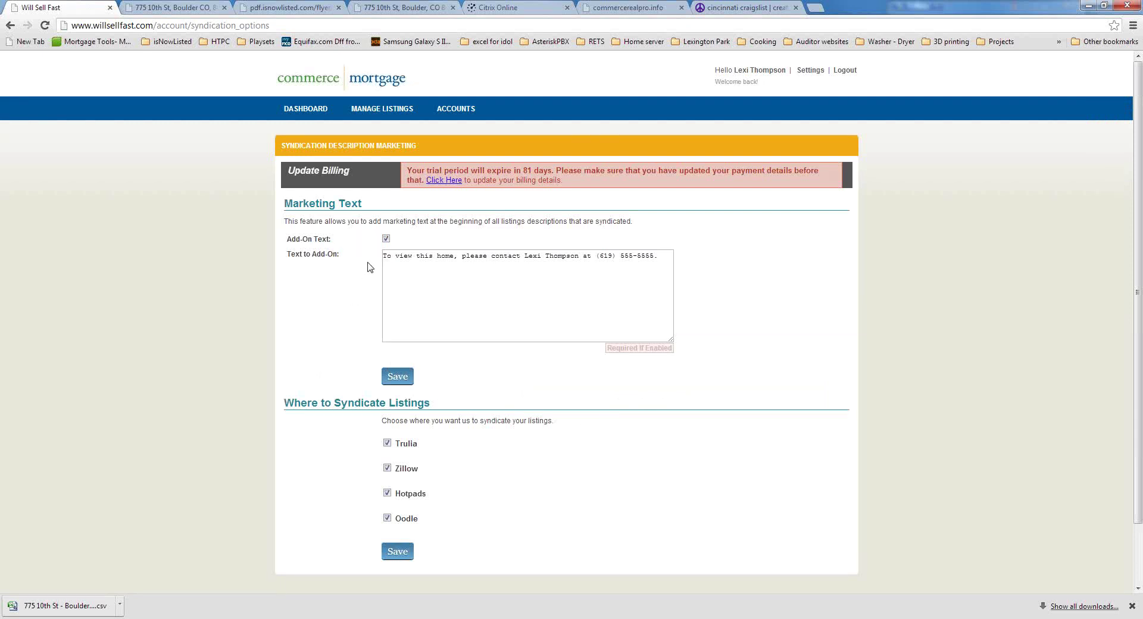
drag(383, 256, 661, 258)
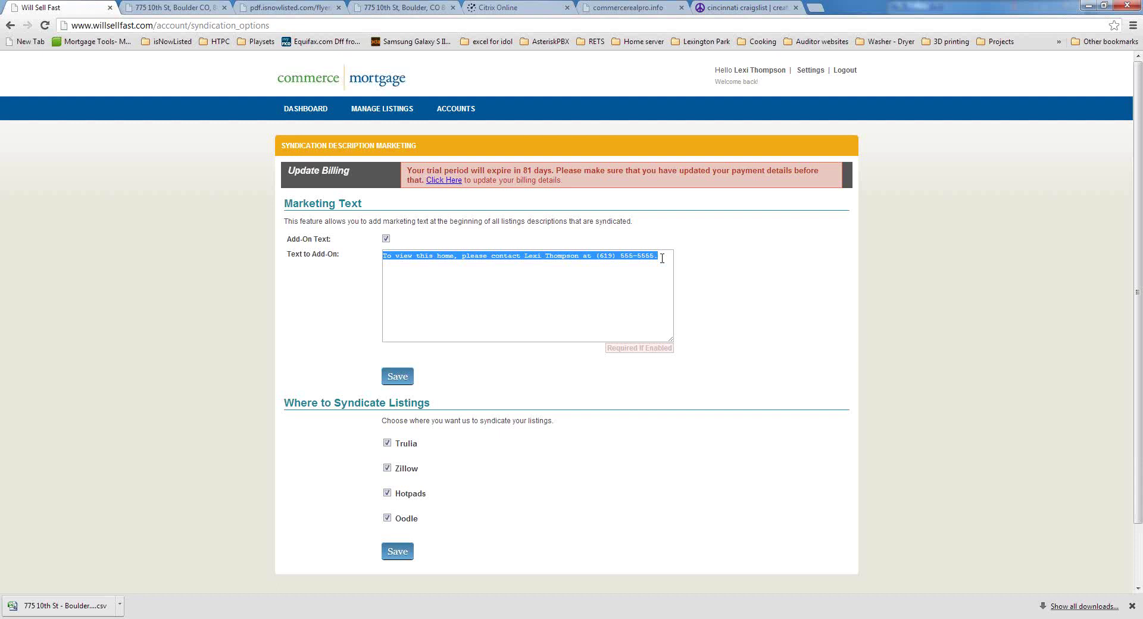
click(523, 289)
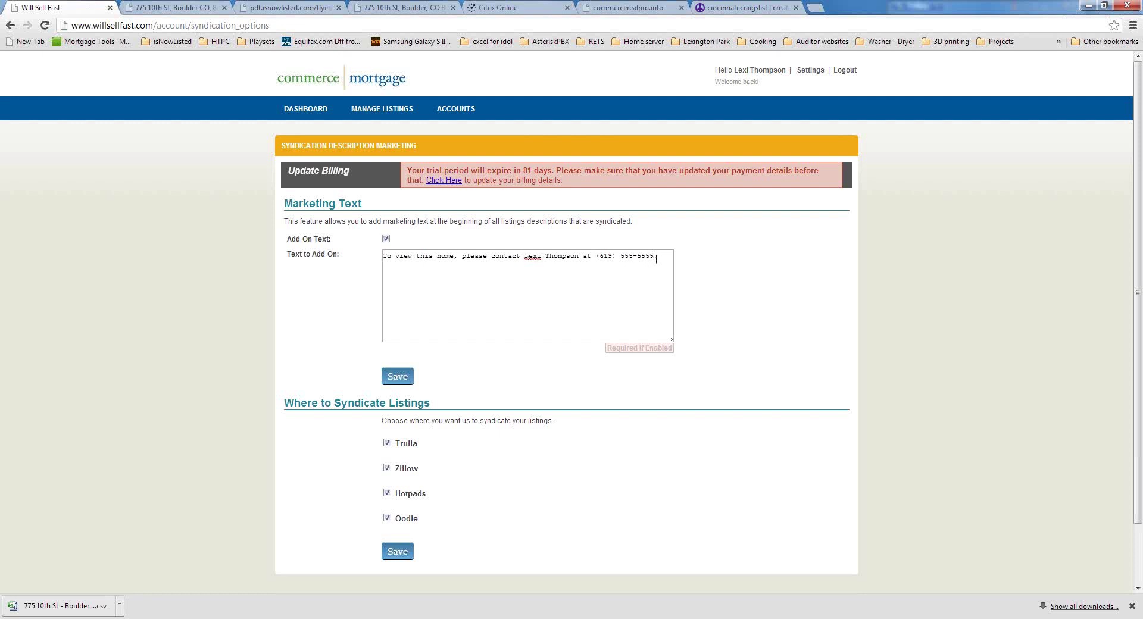
drag(653, 258, 371, 263)
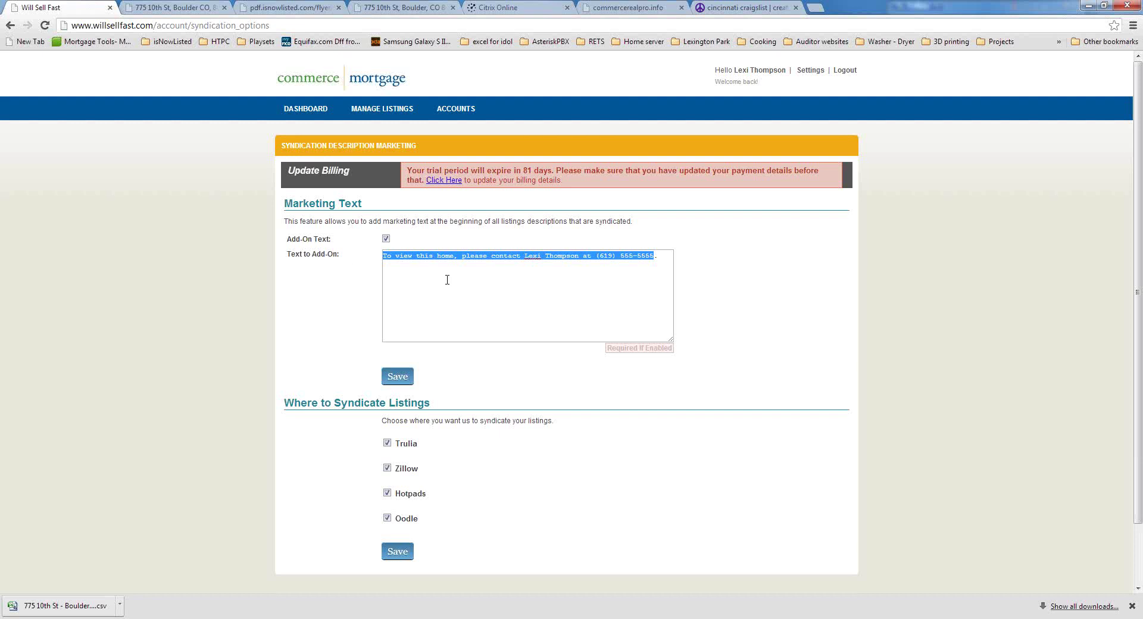
click(385, 239)
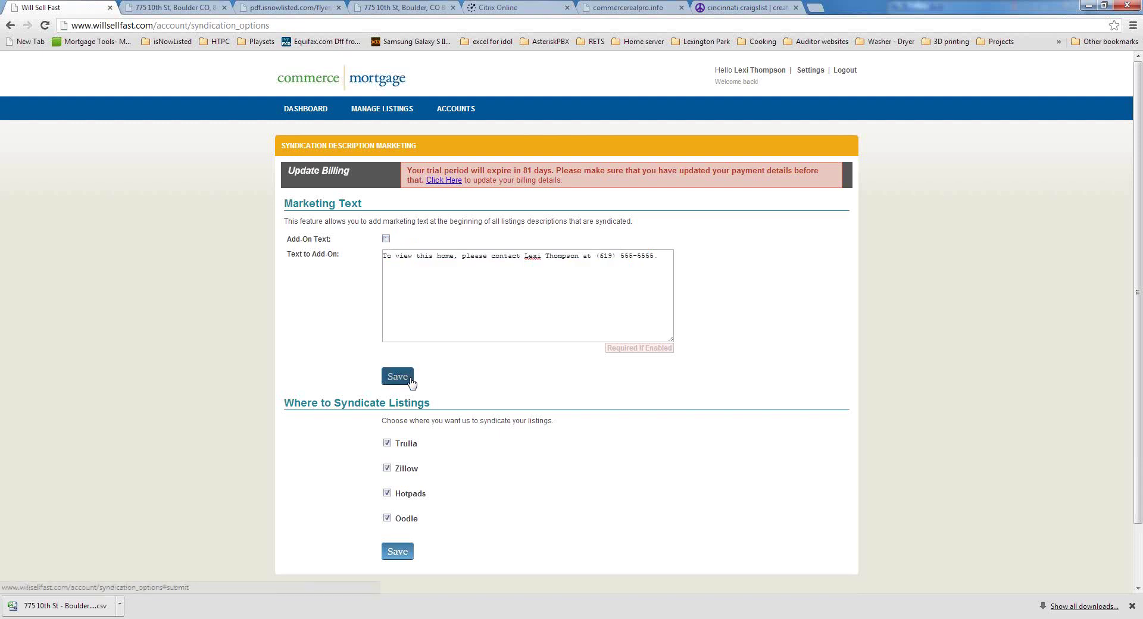
click(386, 238)
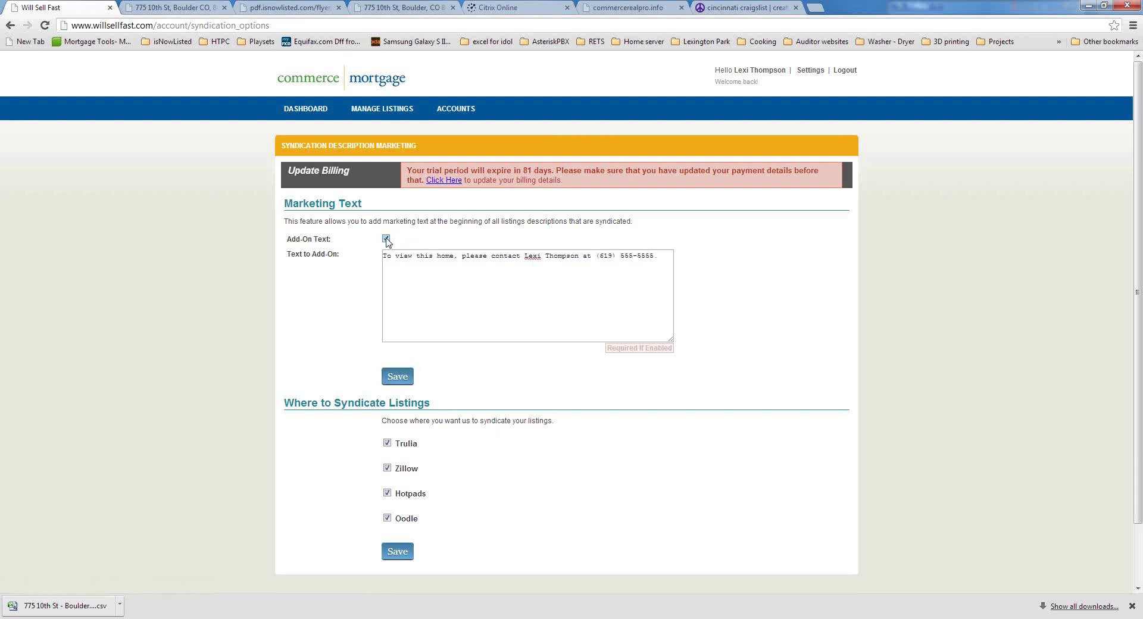
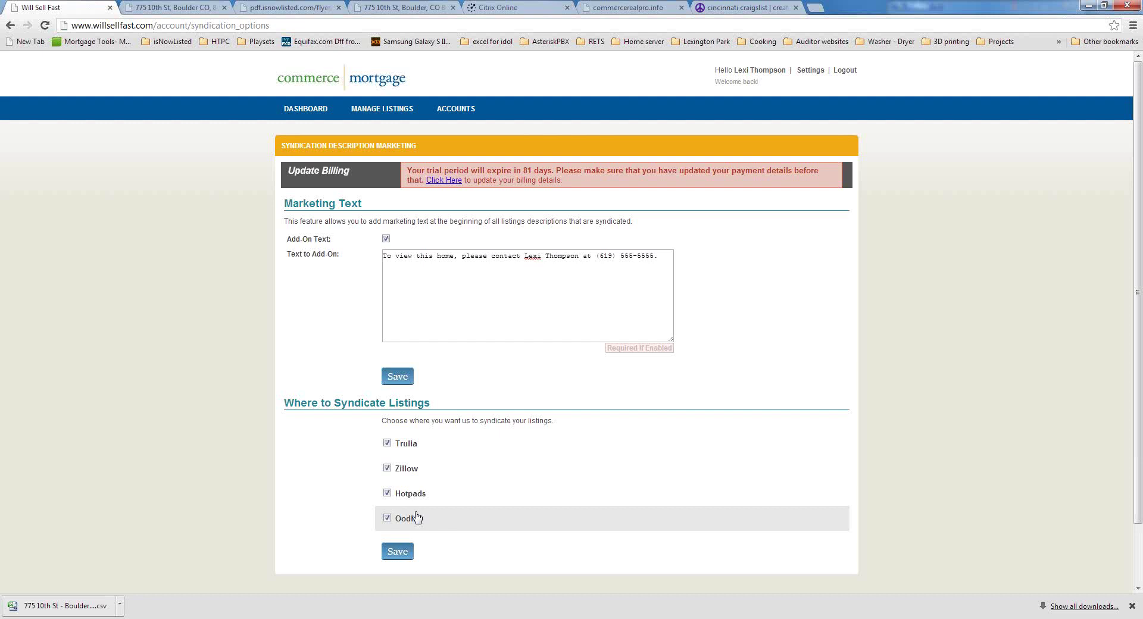
click(310, 112)
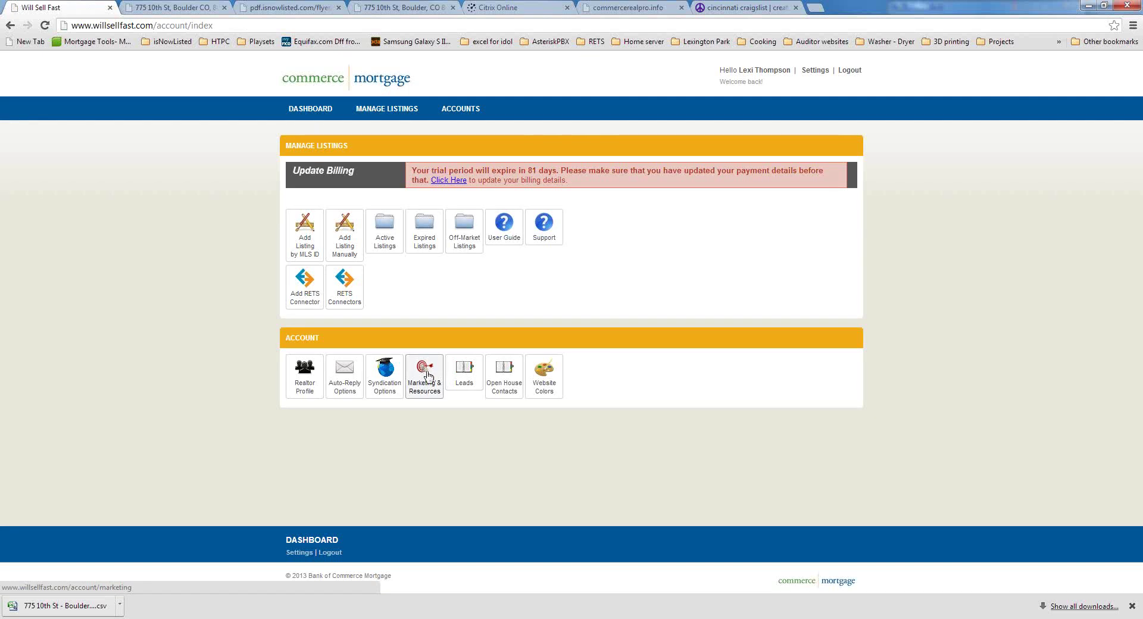
click(427, 375)
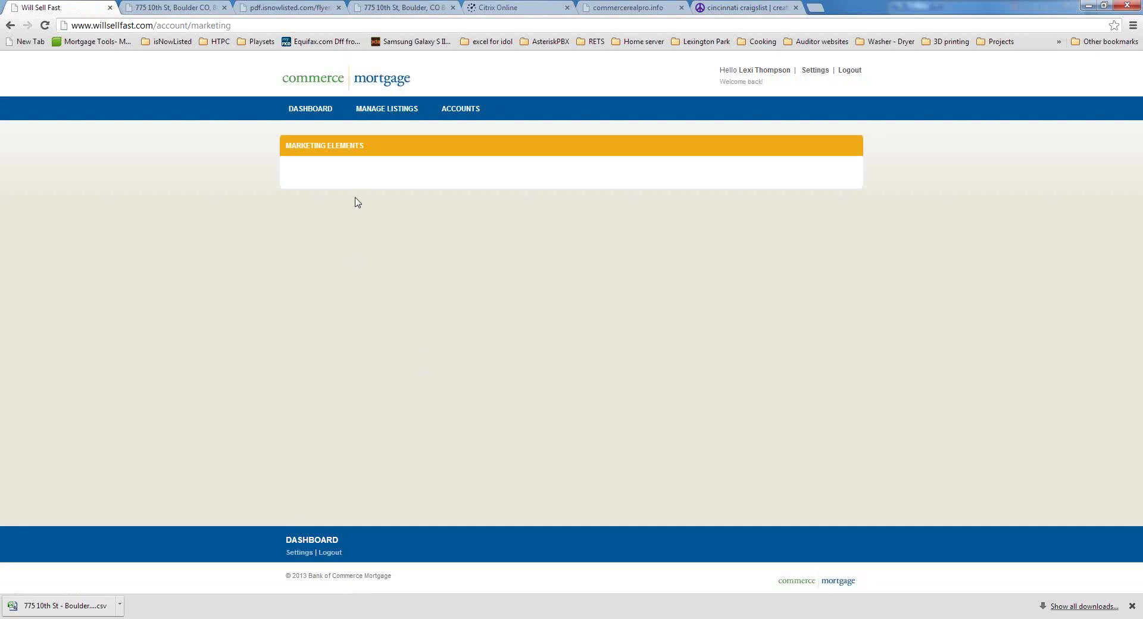
click(45, 26)
click(305, 114)
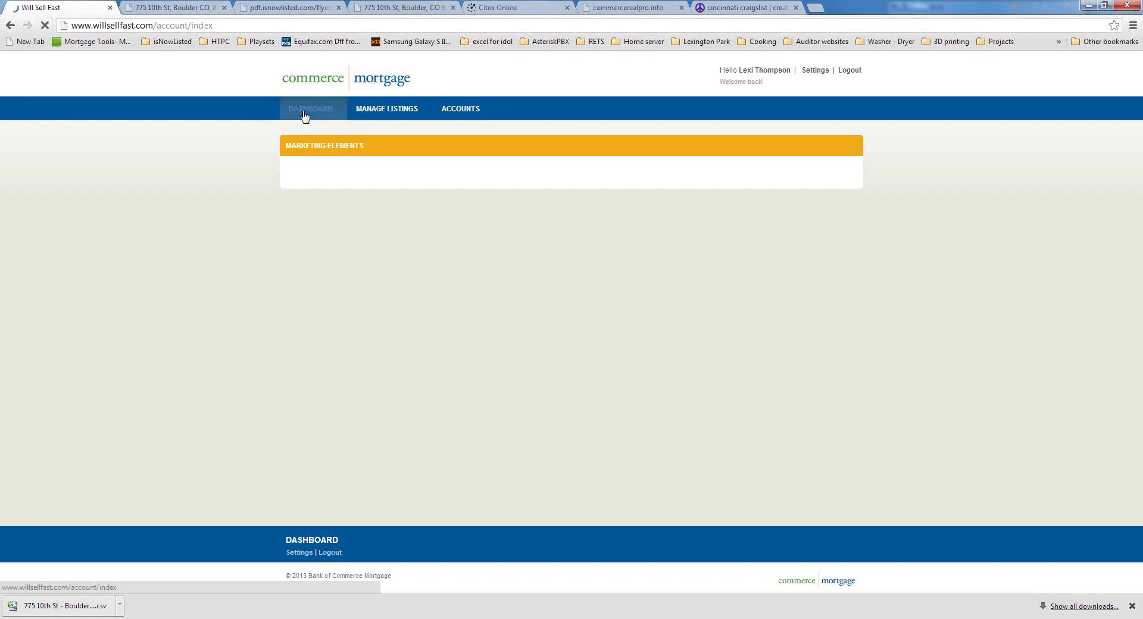
click(428, 381)
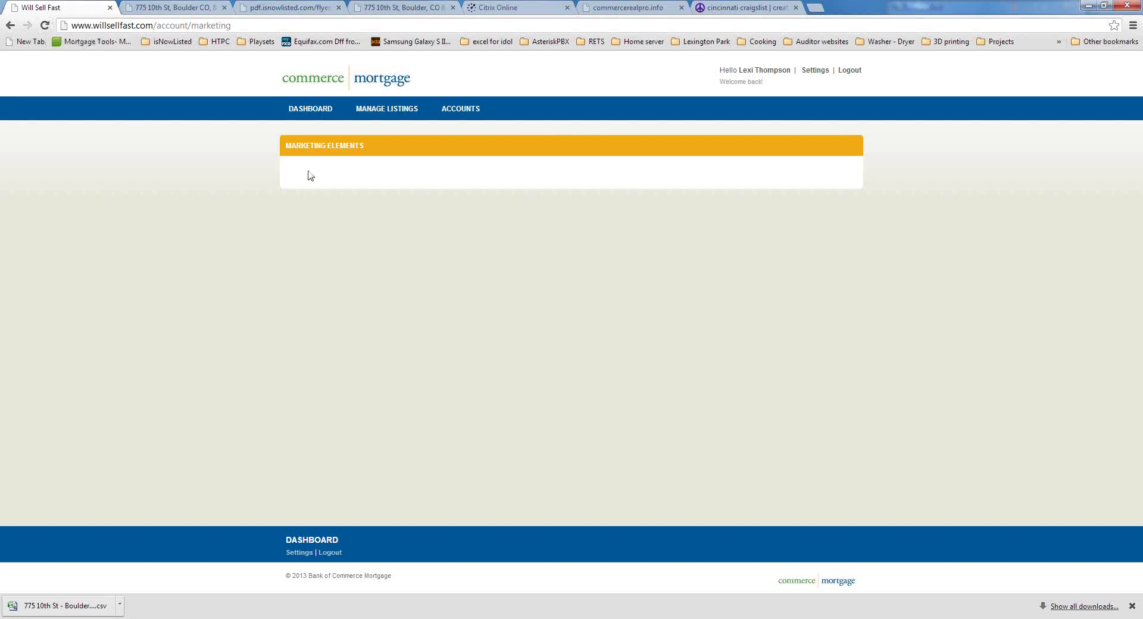
click(310, 112)
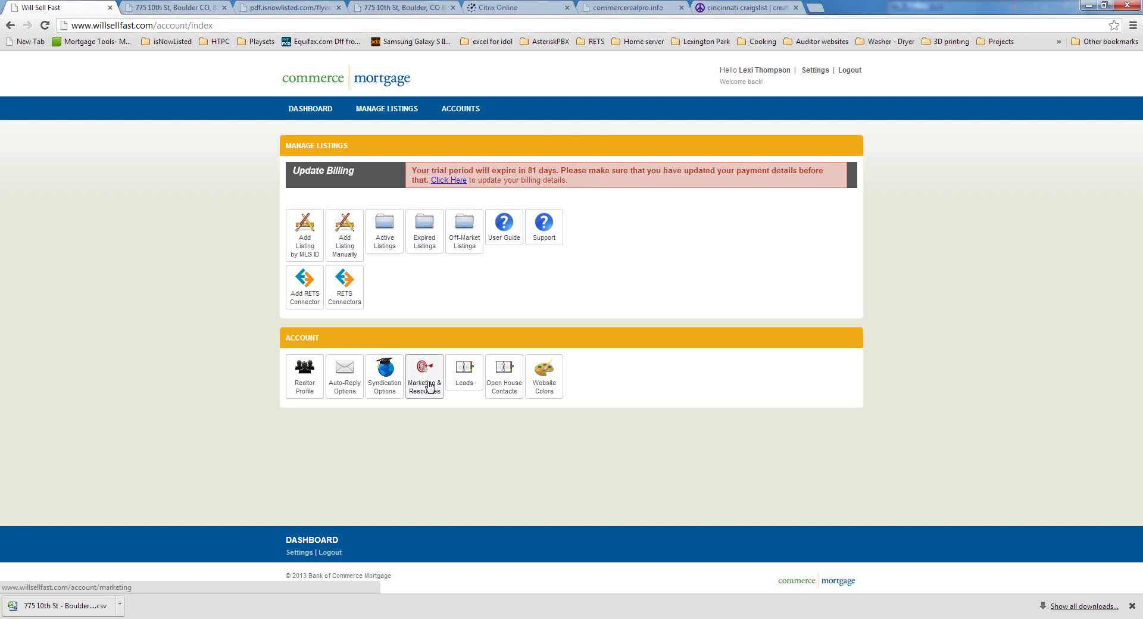
click(276, 7)
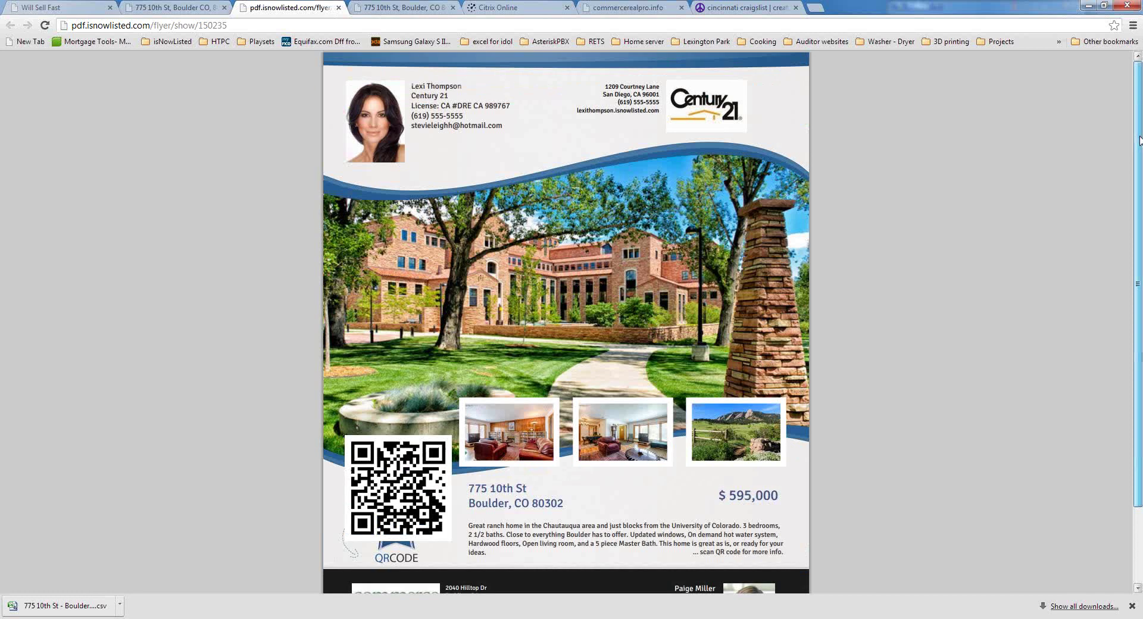
drag(1140, 140, 1139, 218)
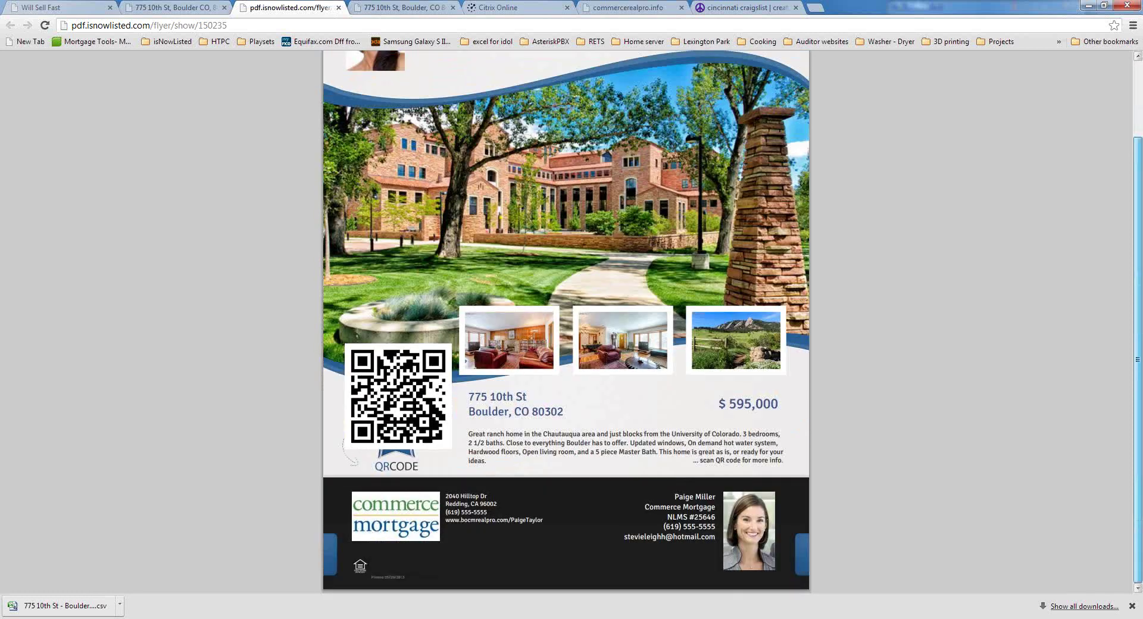
scroll(719, 294, up, 2)
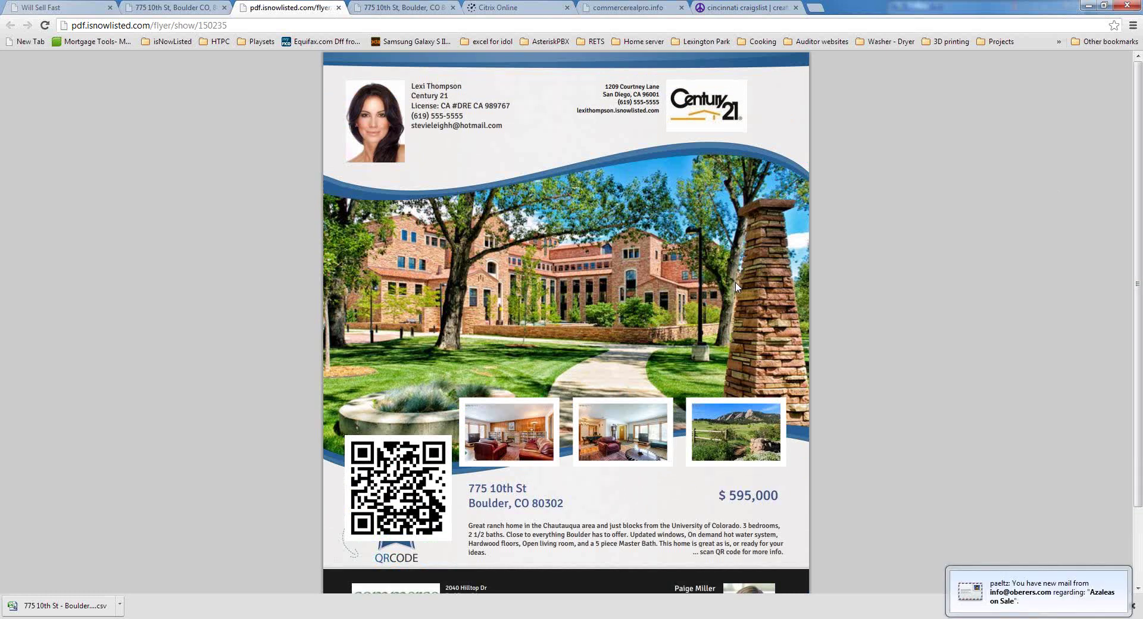
click(196, 13)
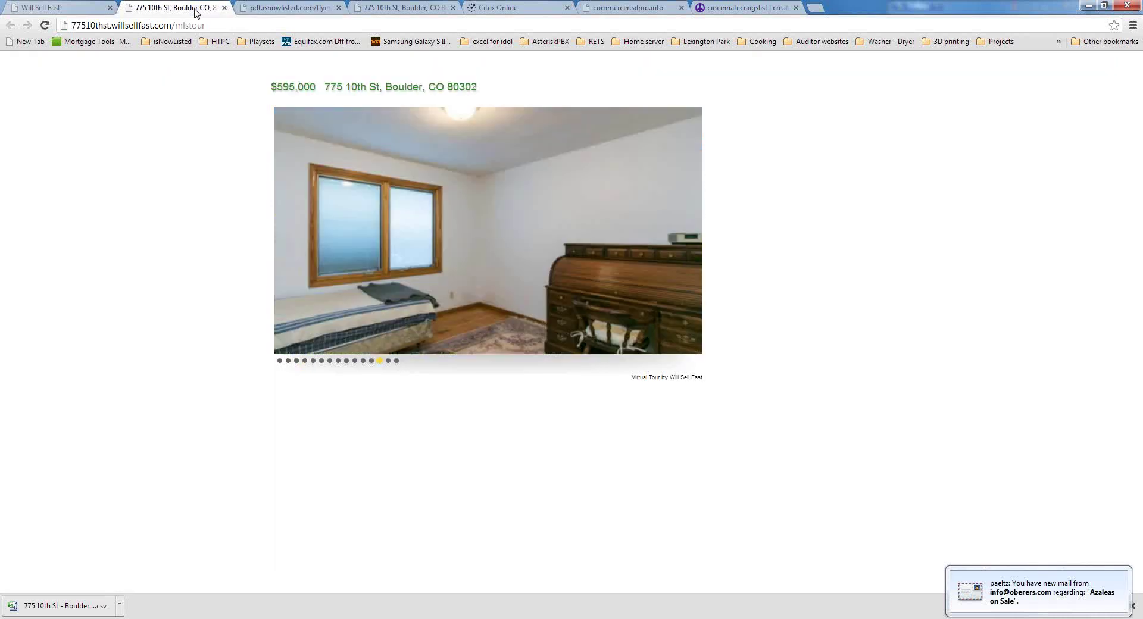
key(ctrl+shift+Tab)
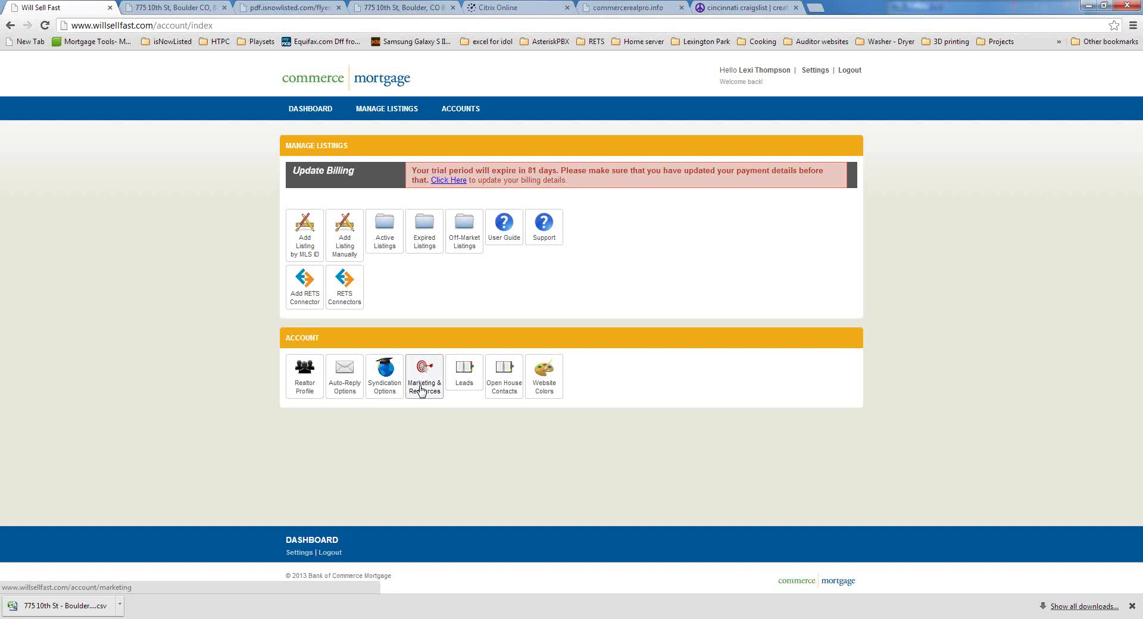
click(421, 390)
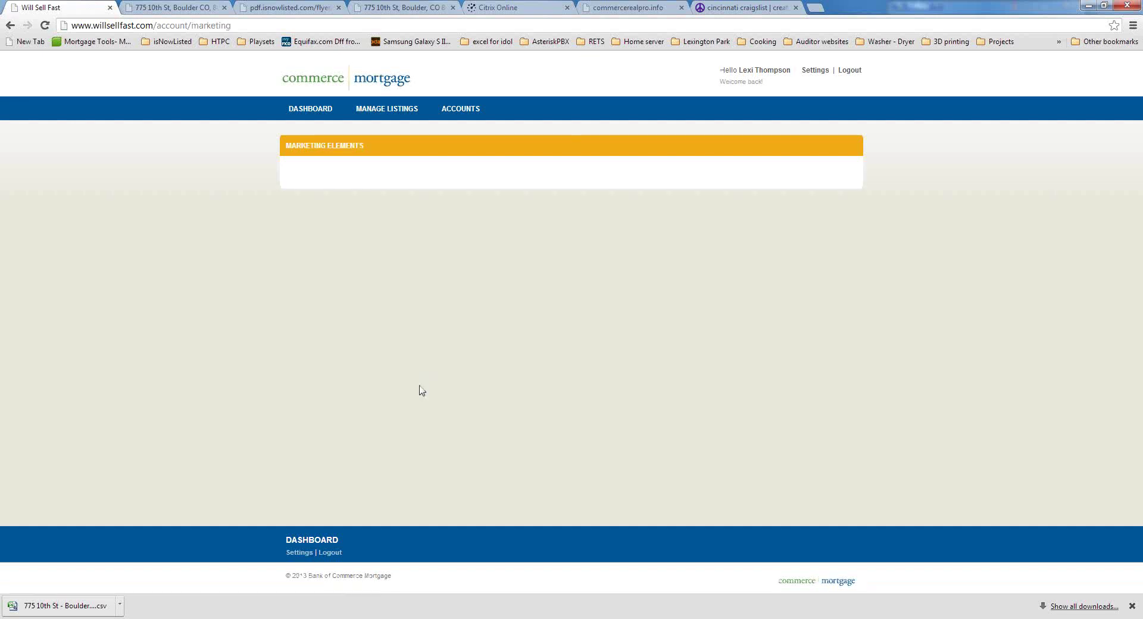
click(320, 114)
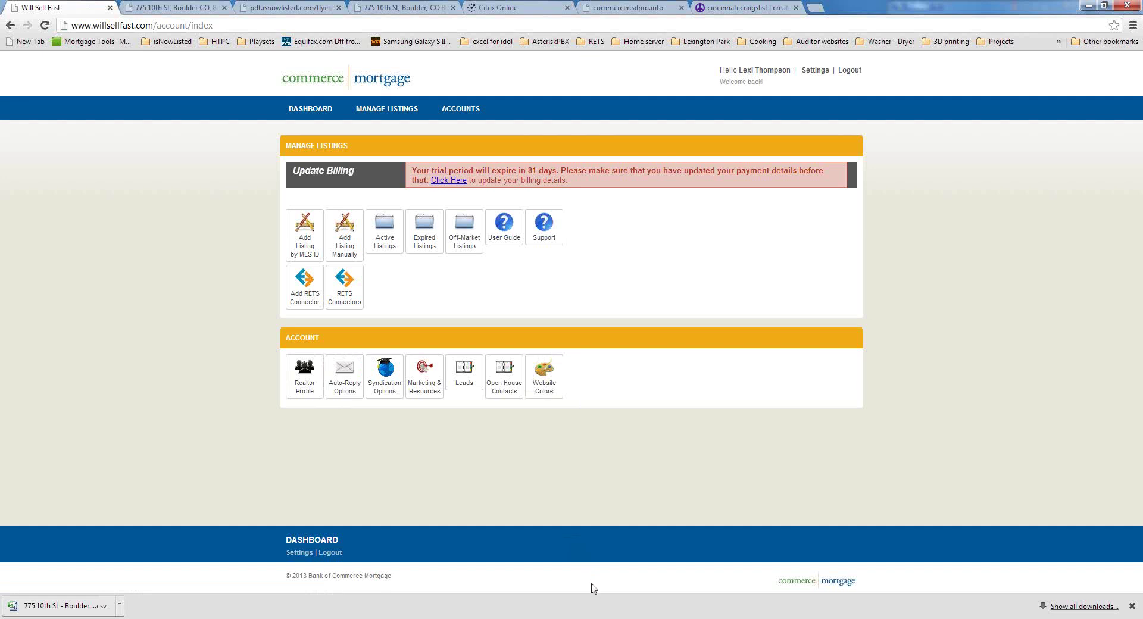
Step: Open the Website Colors settings and compare against the listing website and virtual tour tabs
click(546, 391)
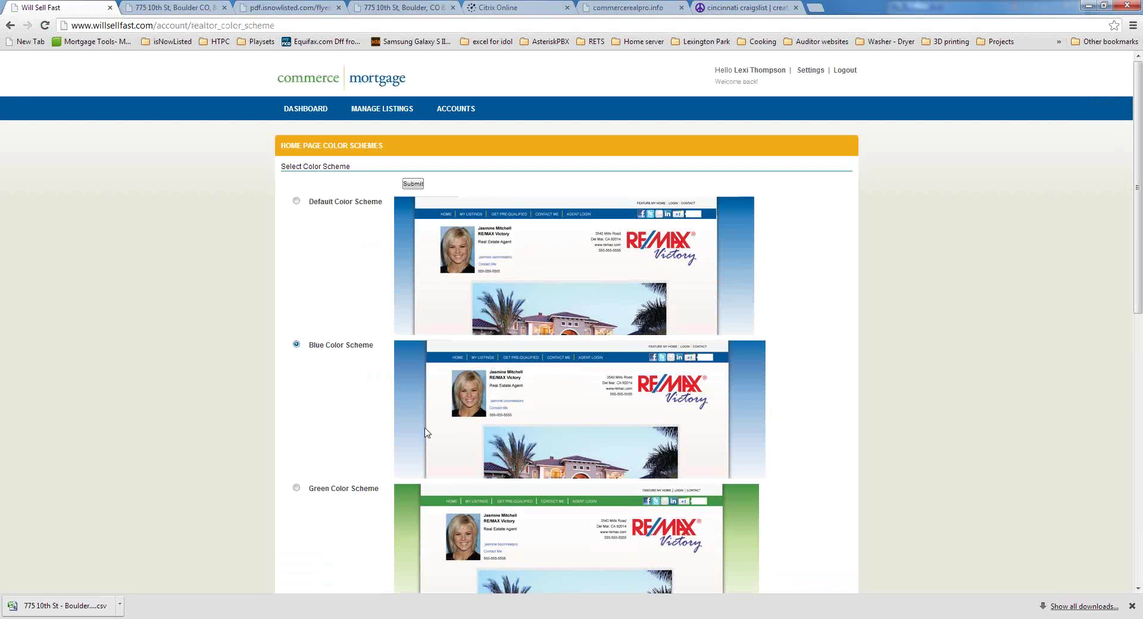
scroll(526, 414, down, 1)
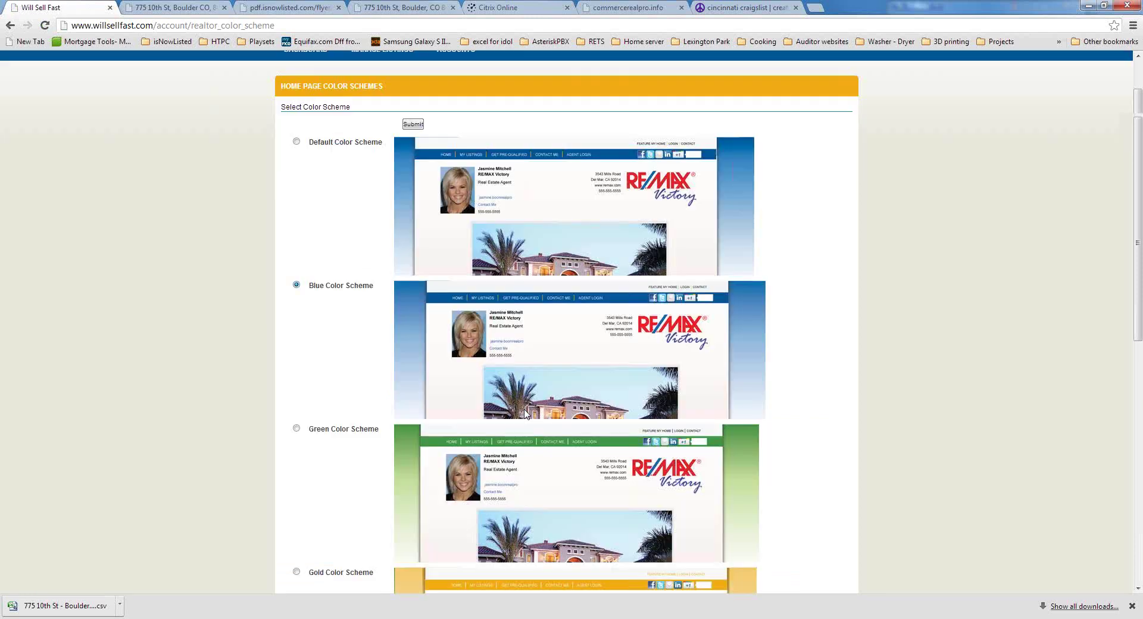
scroll(595, 398, down, 2)
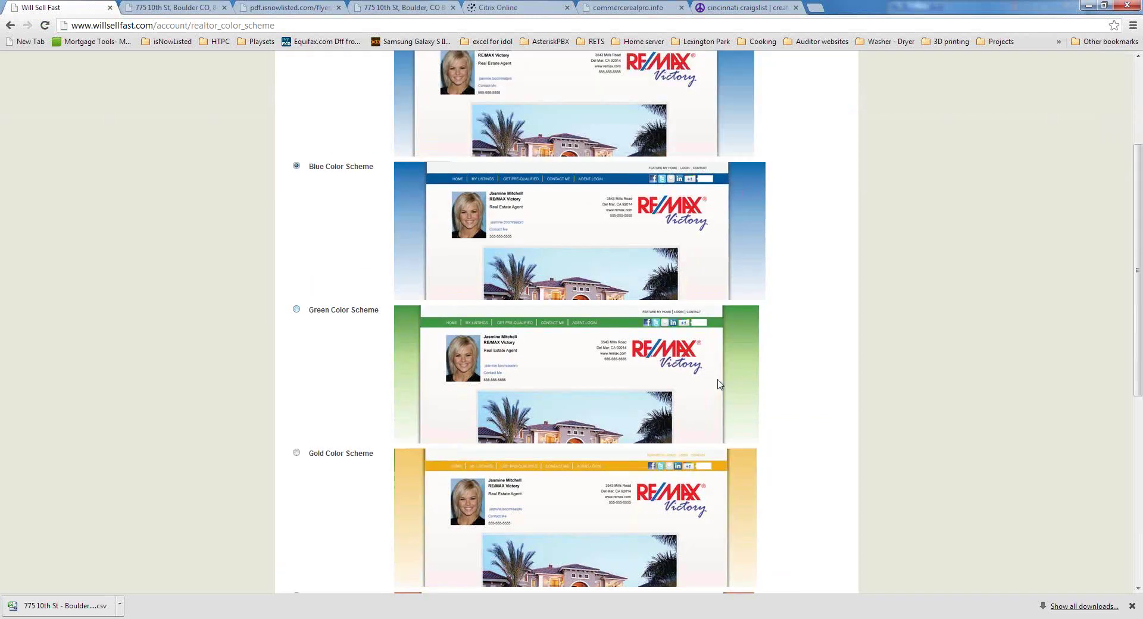
scroll(719, 384, down, 2)
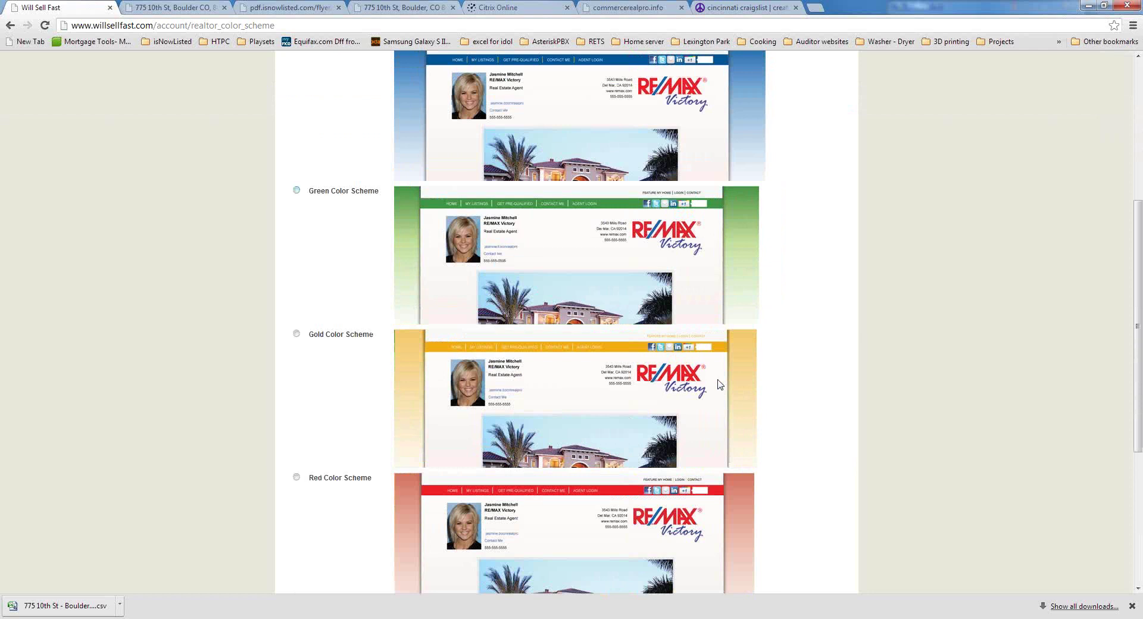
scroll(720, 384, up, 1)
click(378, 9)
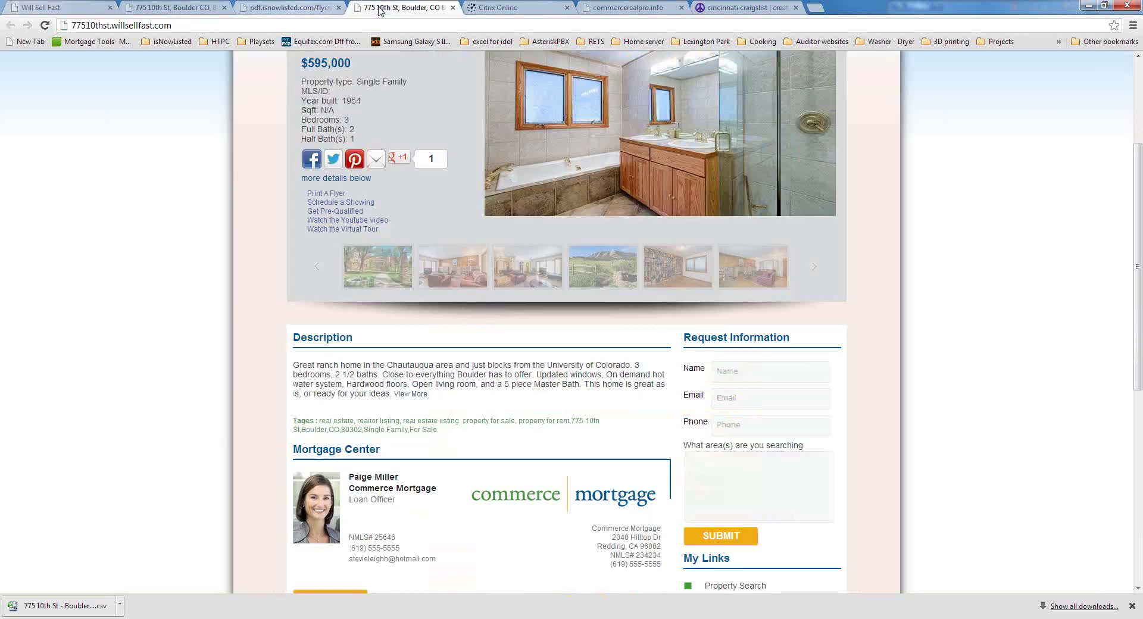
scroll(470, 141, up, 1)
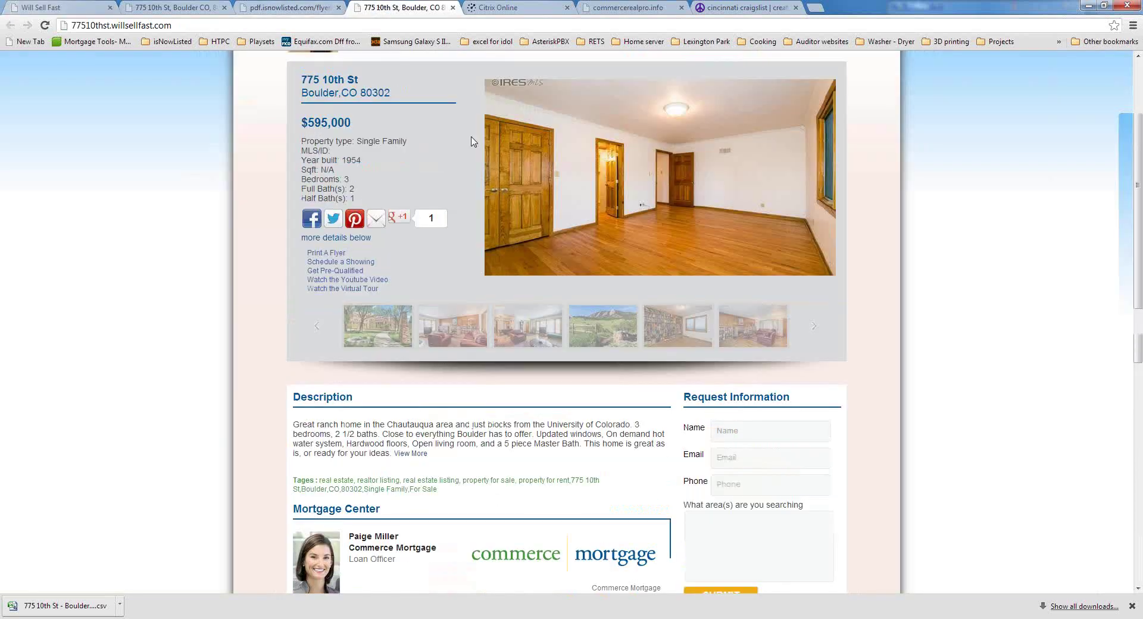
scroll(473, 141, up, 2)
click(158, 9)
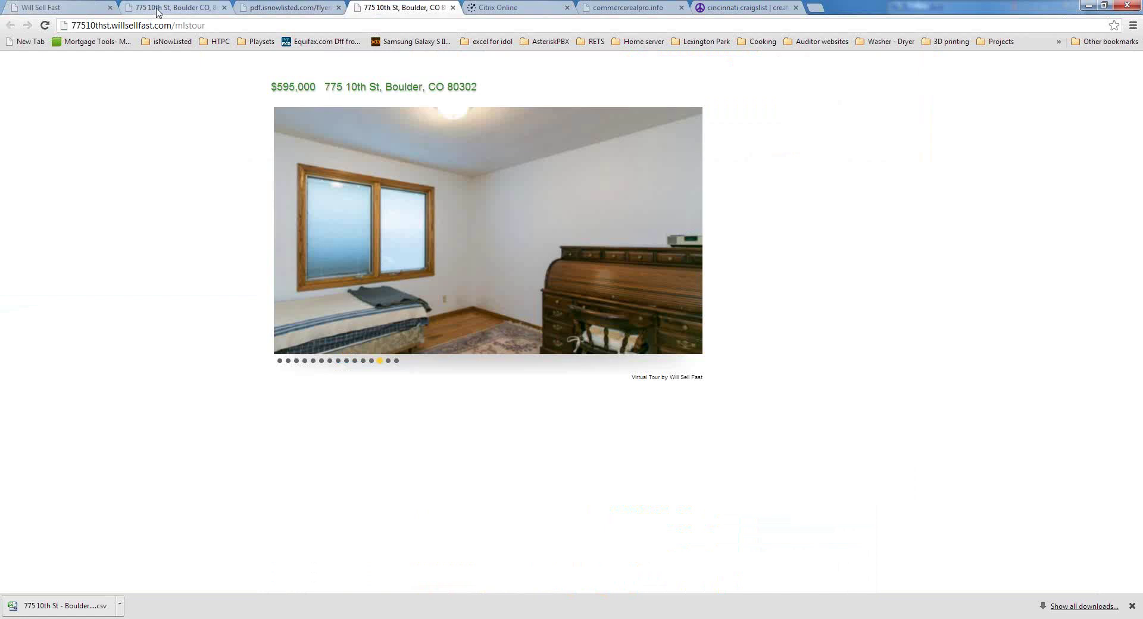
click(89, 7)
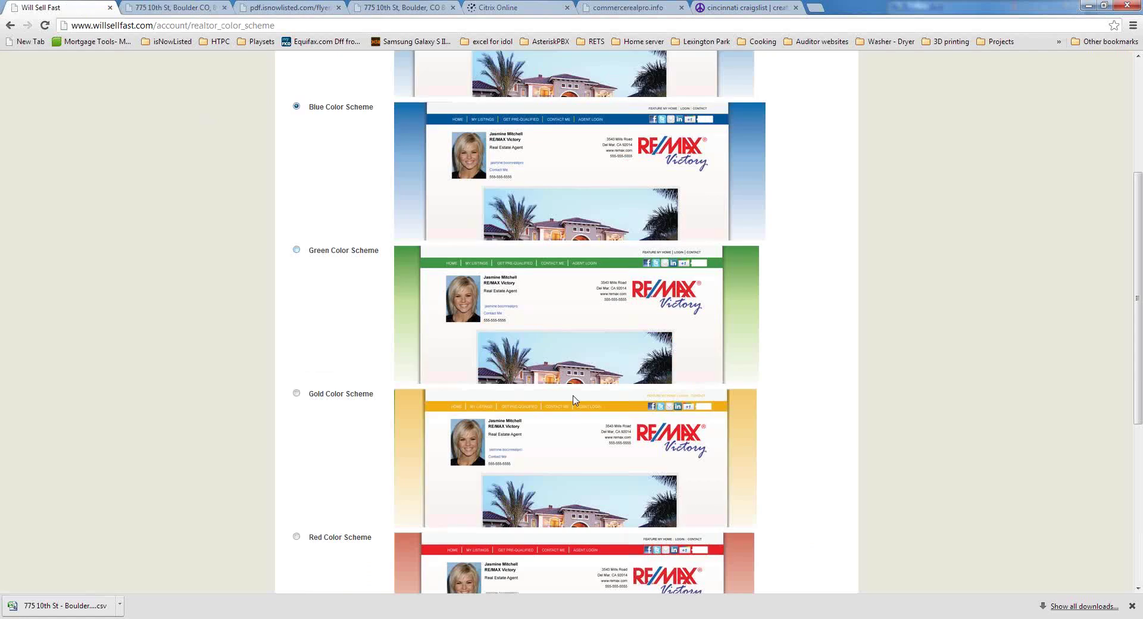
click(297, 250)
scroll(298, 255, down, 3)
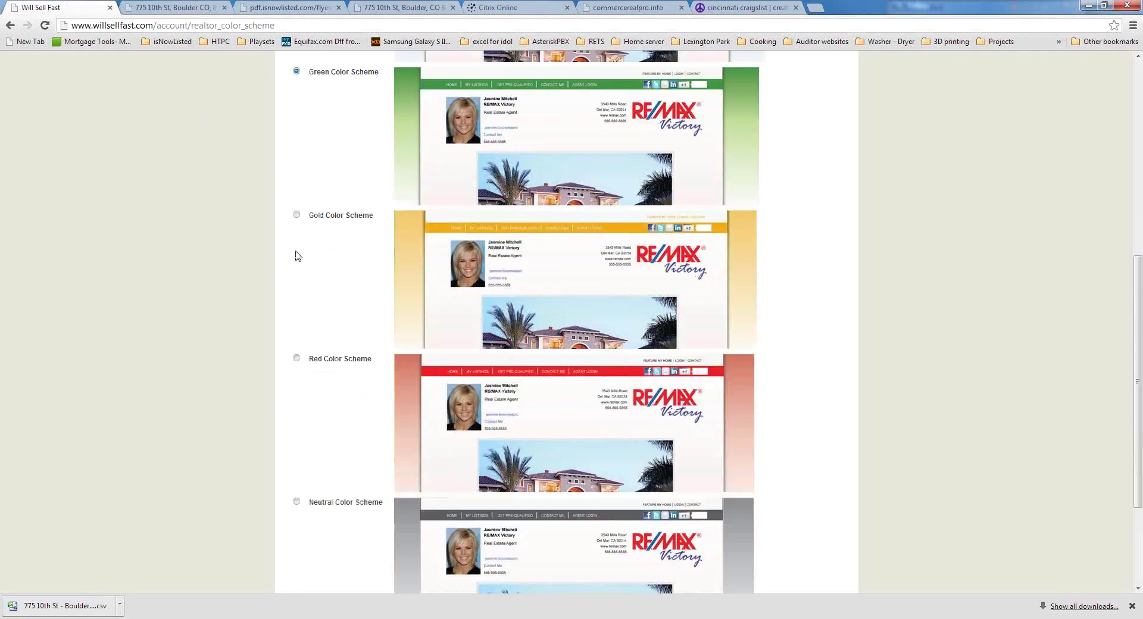
scroll(297, 256, down, 3)
scroll(314, 283, up, 1)
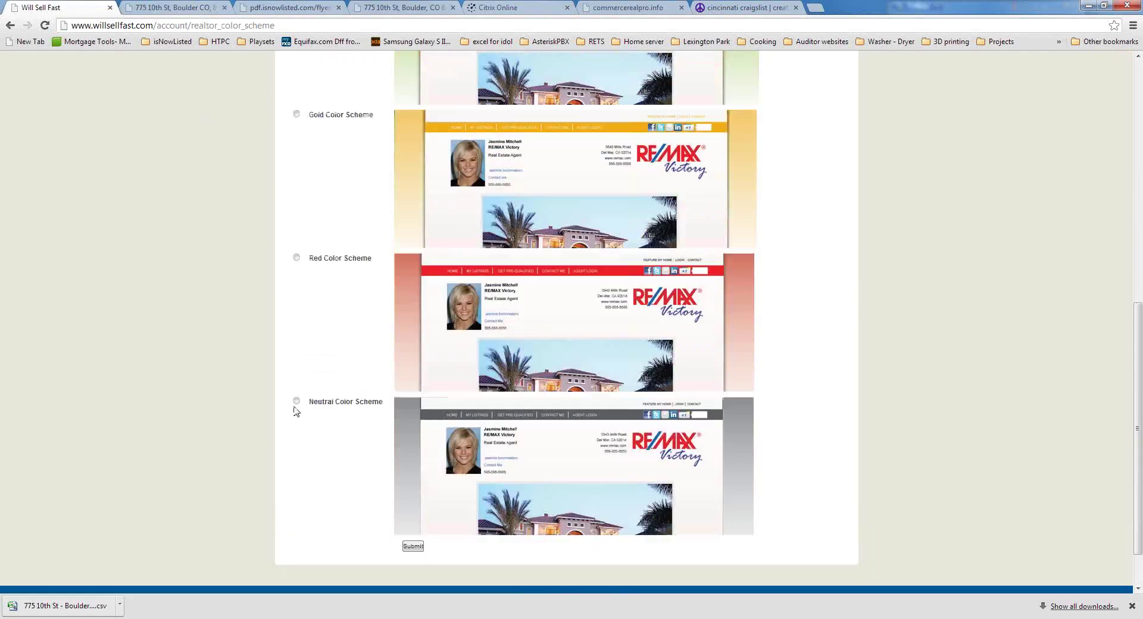
click(296, 400)
click(412, 546)
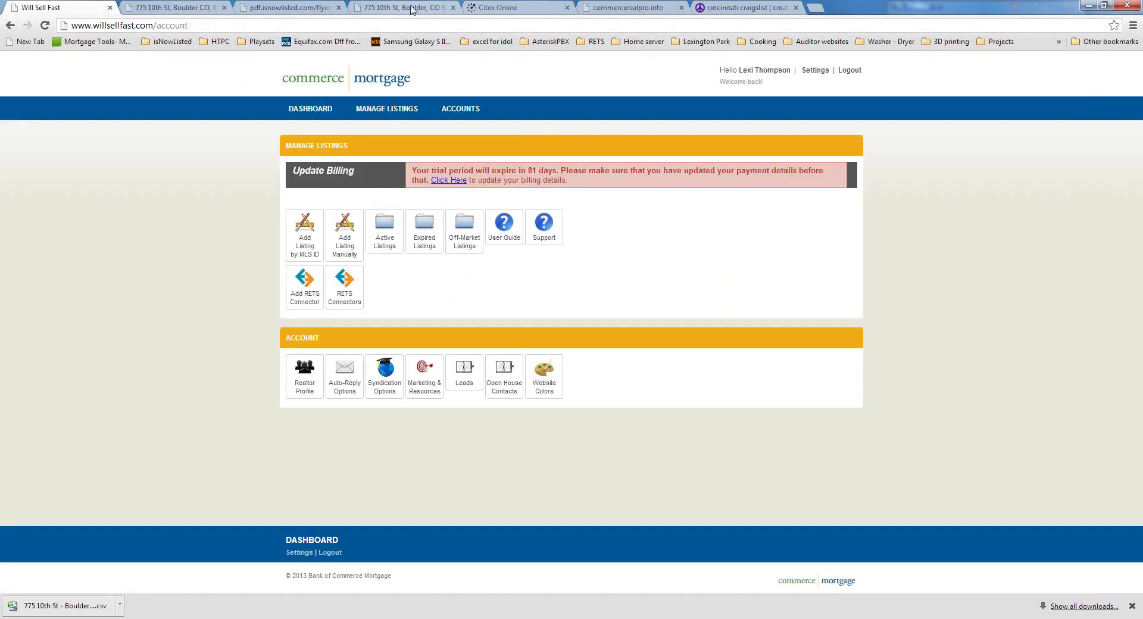
click(408, 8)
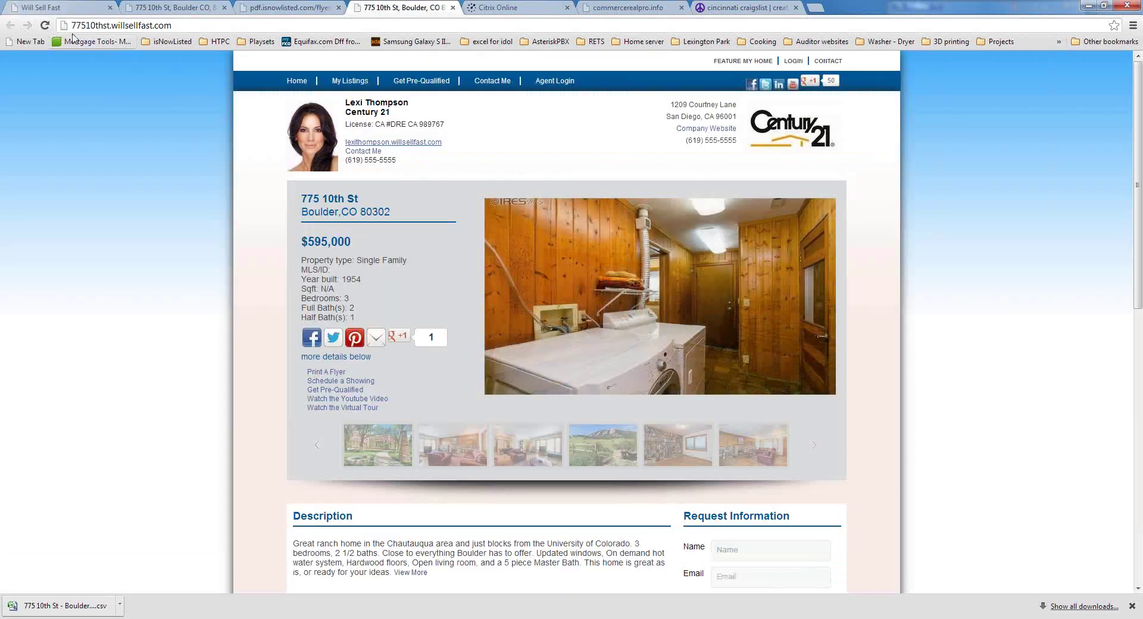
click(45, 26)
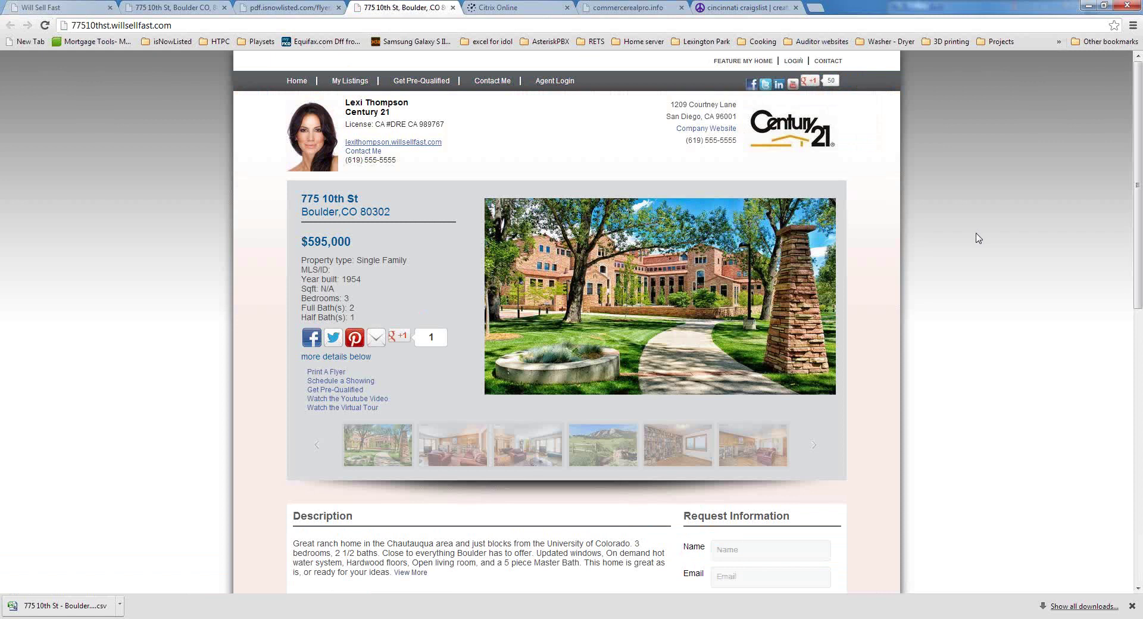
scroll(978, 239, down, 2)
scroll(978, 238, down, 4)
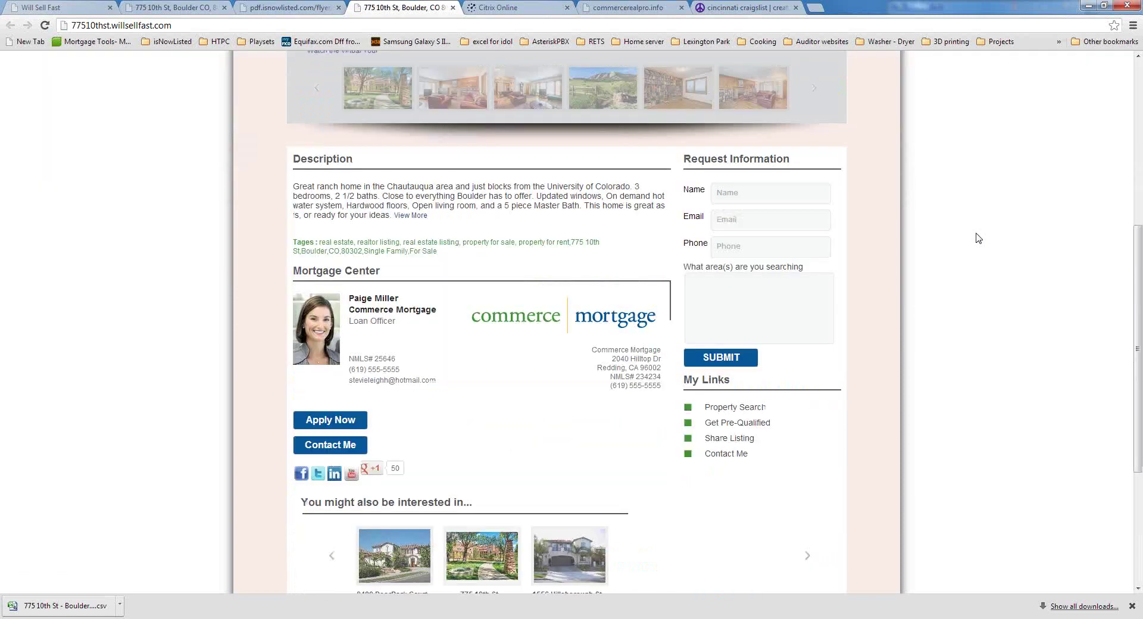
scroll(978, 238, down, 1)
scroll(977, 238, up, 7)
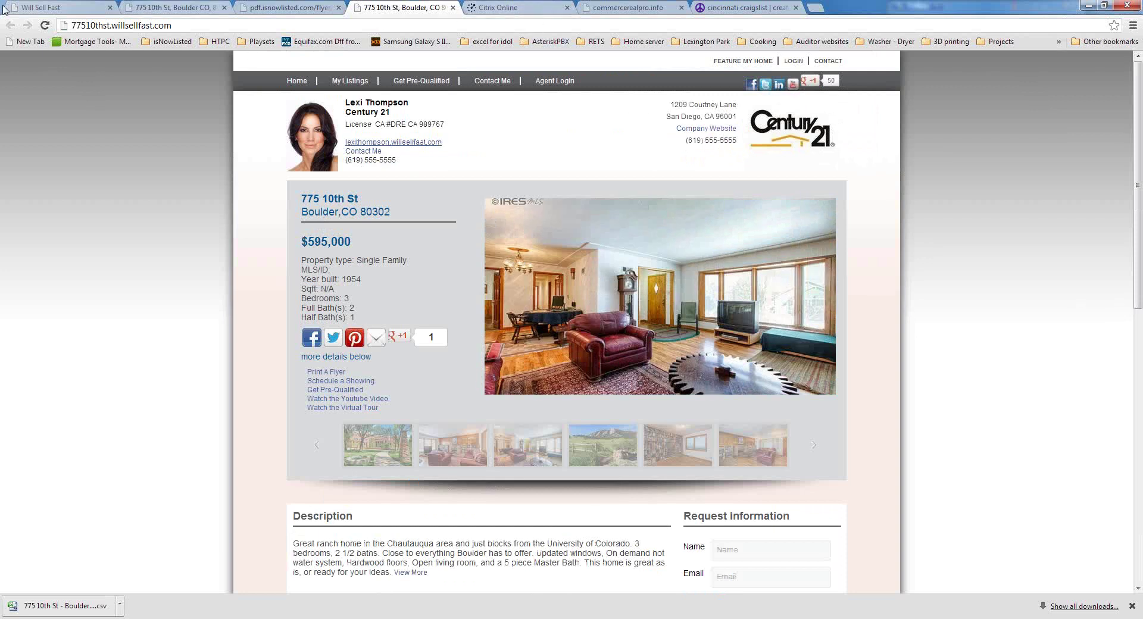
click(262, 11)
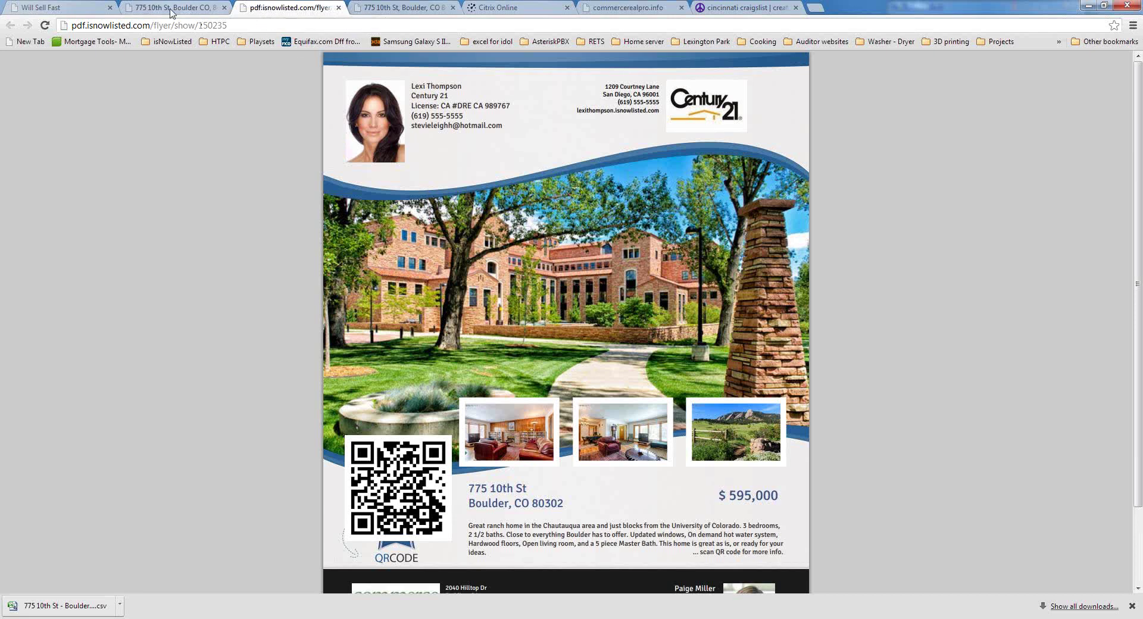
click(418, 9)
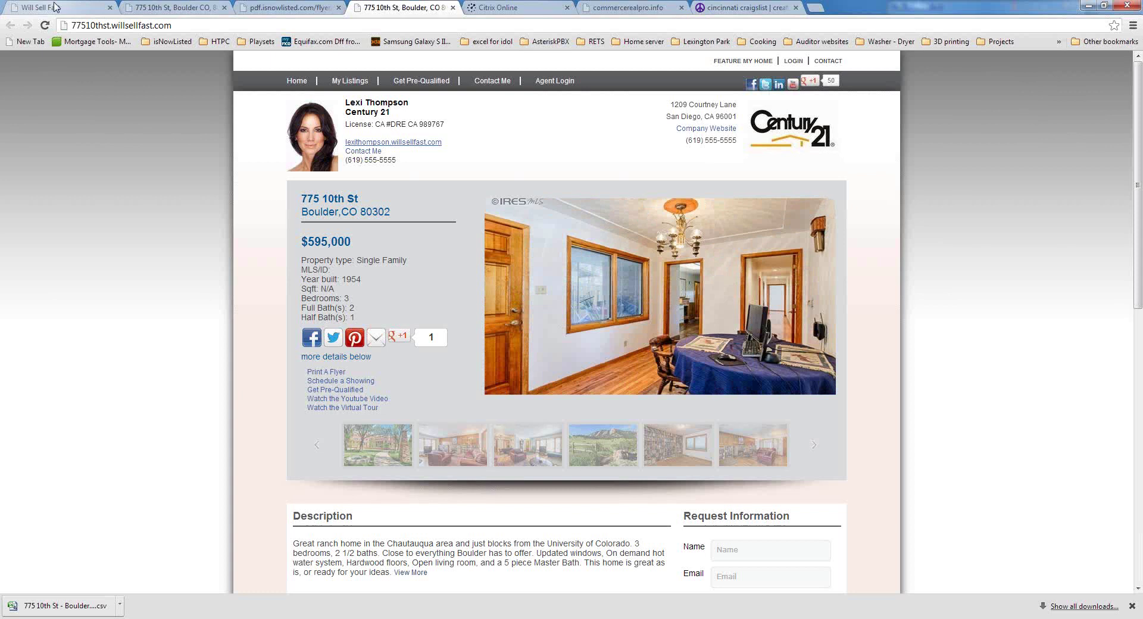
Step: Switch to the 'Will Sell Fast' browser tab to show the account dashboard
click(53, 7)
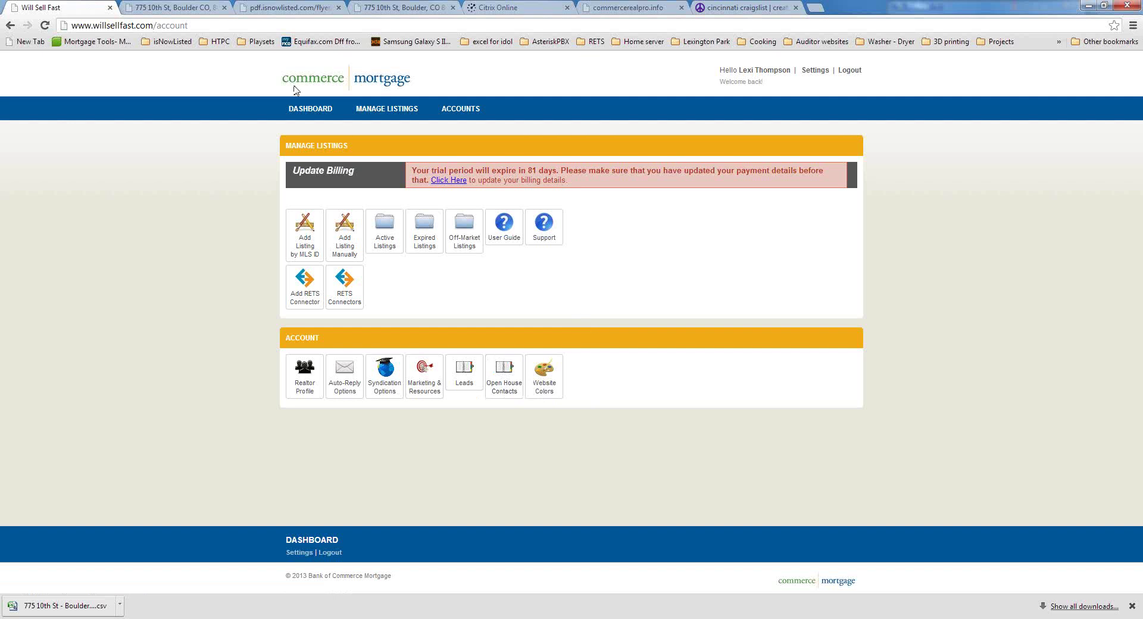
click(306, 10)
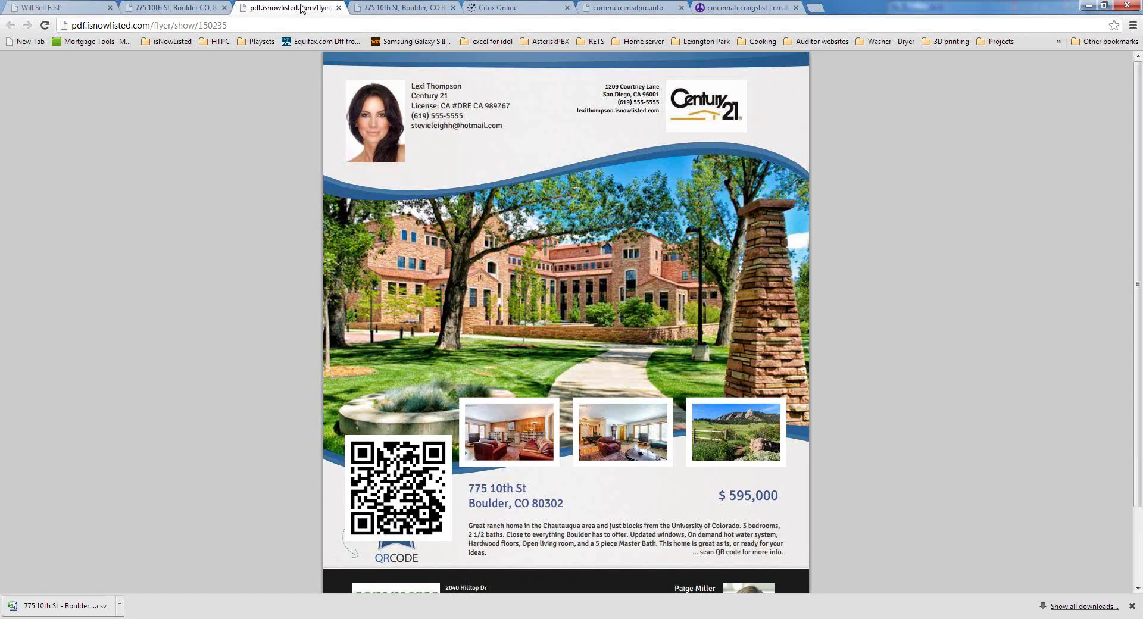
click(386, 11)
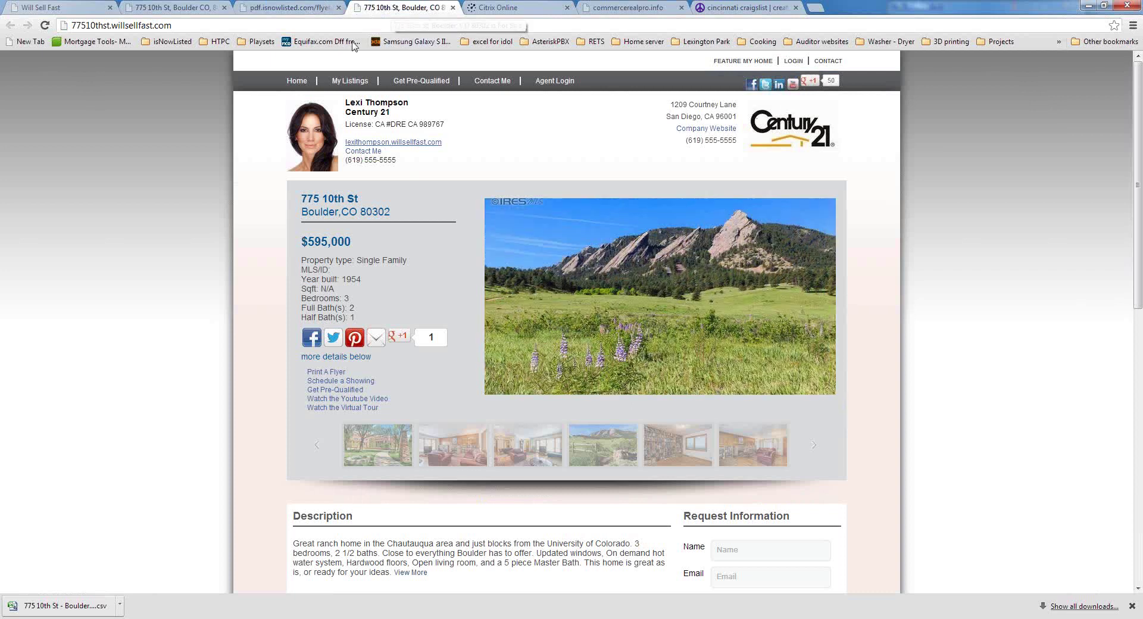
click(181, 28)
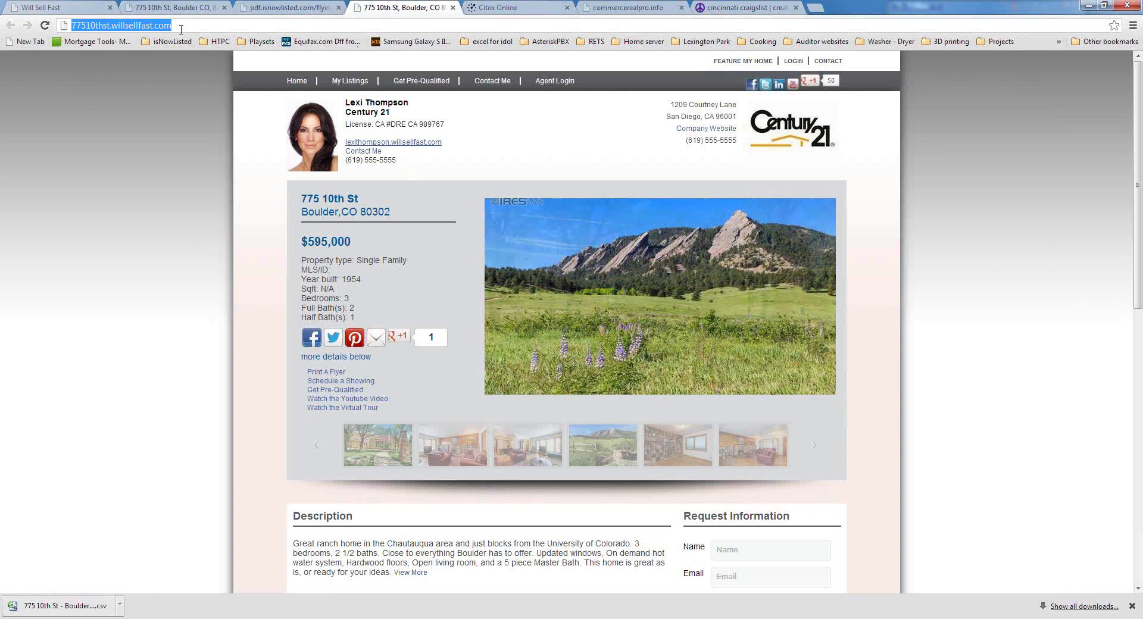
click(184, 26)
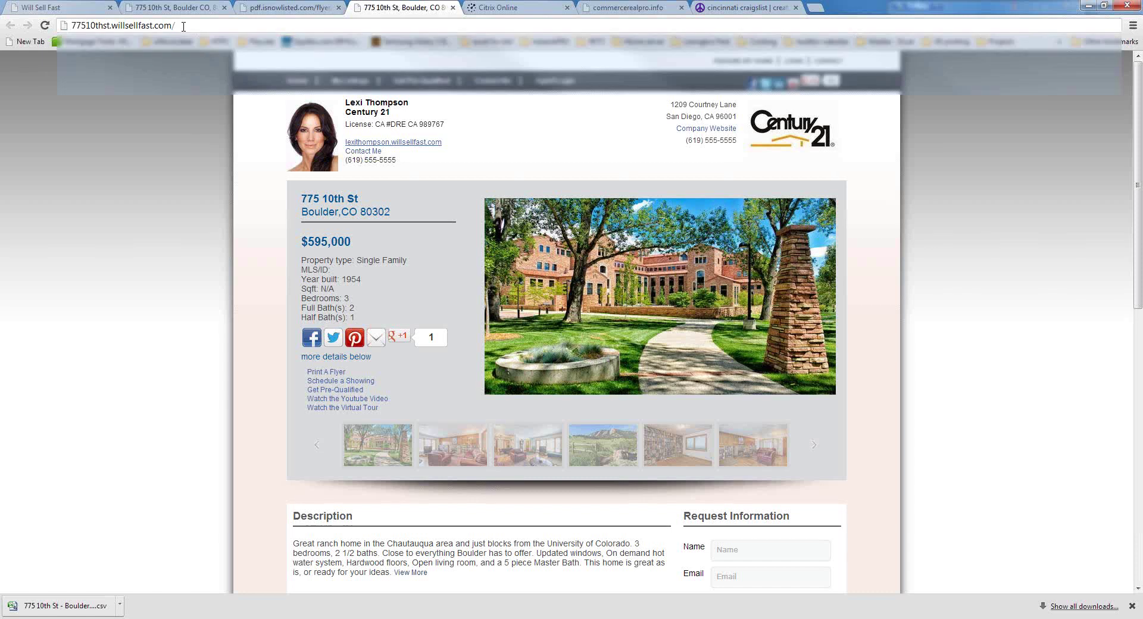
text(/mobile)
key(Return)
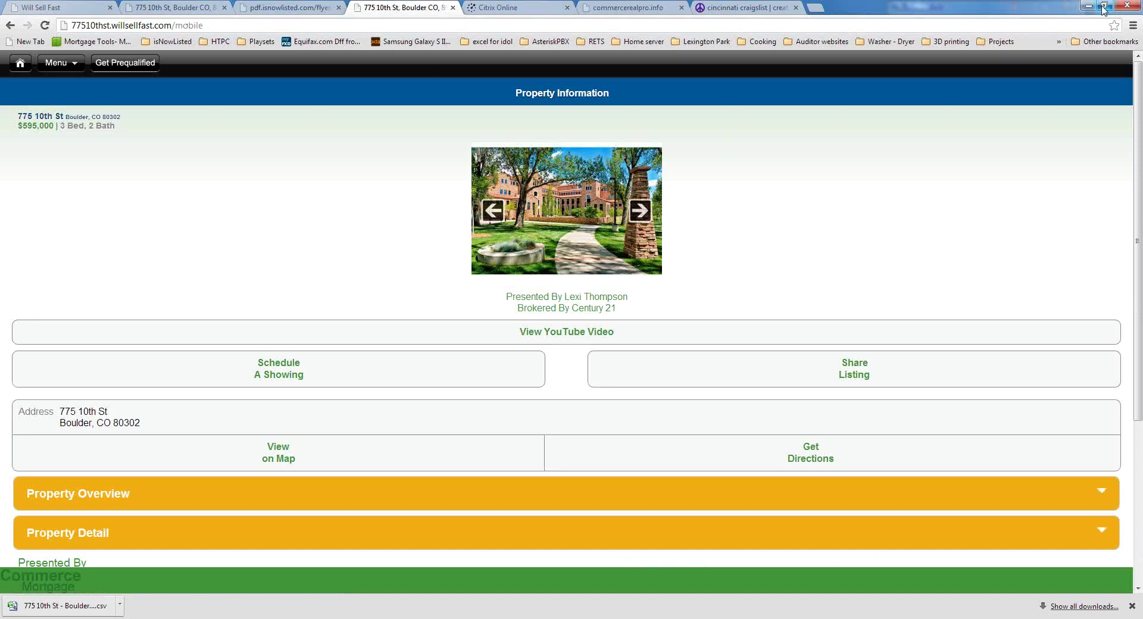
Step: Restore Chrome to a narrow, centred phone-sized window and close the Trillian chat windows
click(1103, 6)
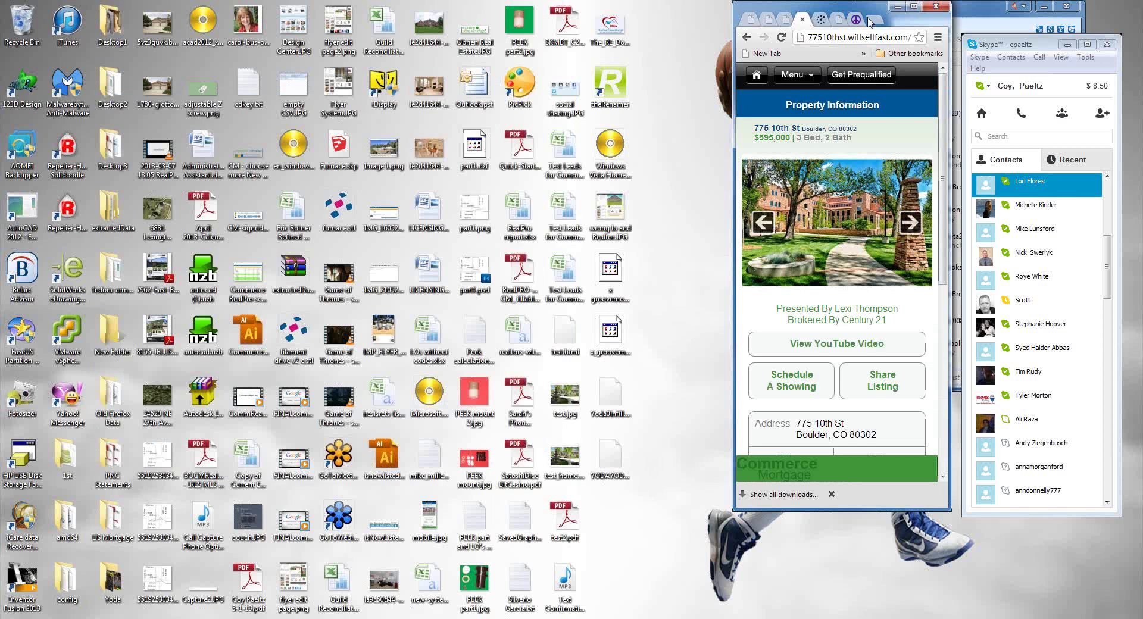
drag(869, 21, 577, 35)
scroll(616, 188, down, 6)
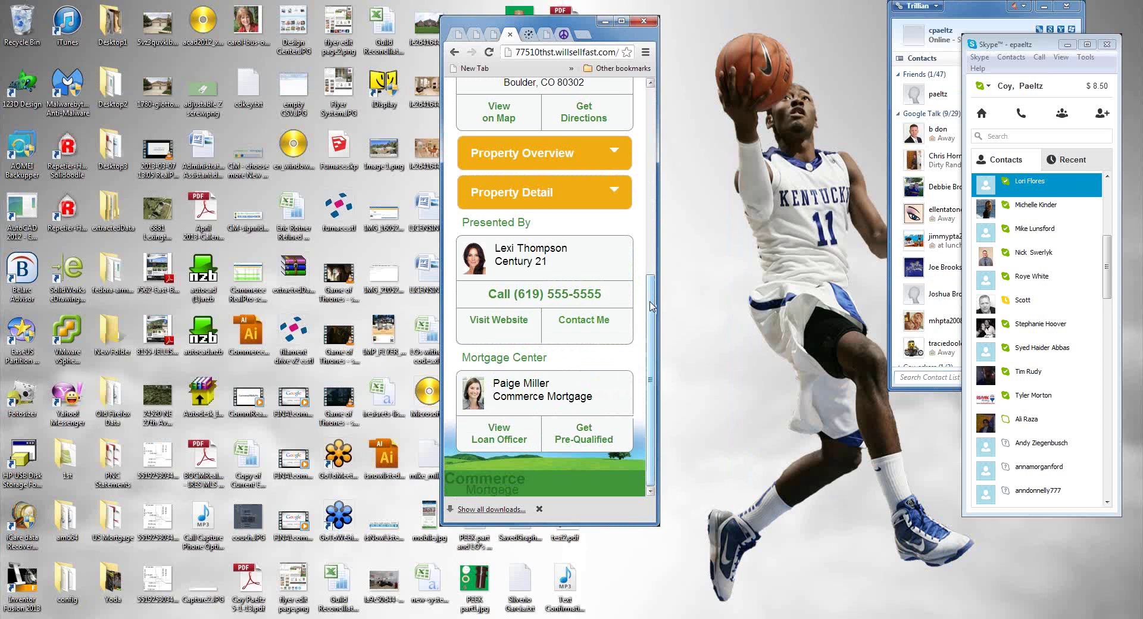
drag(653, 308, 664, 103)
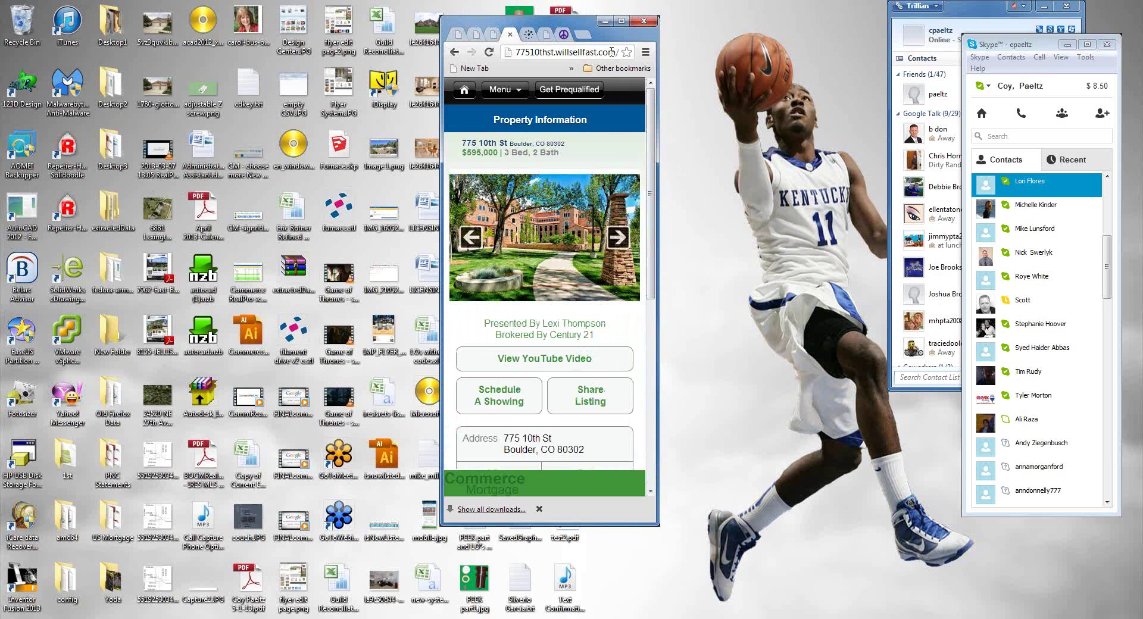
scroll(631, 179, down, 5)
scroll(657, 208, up, 1)
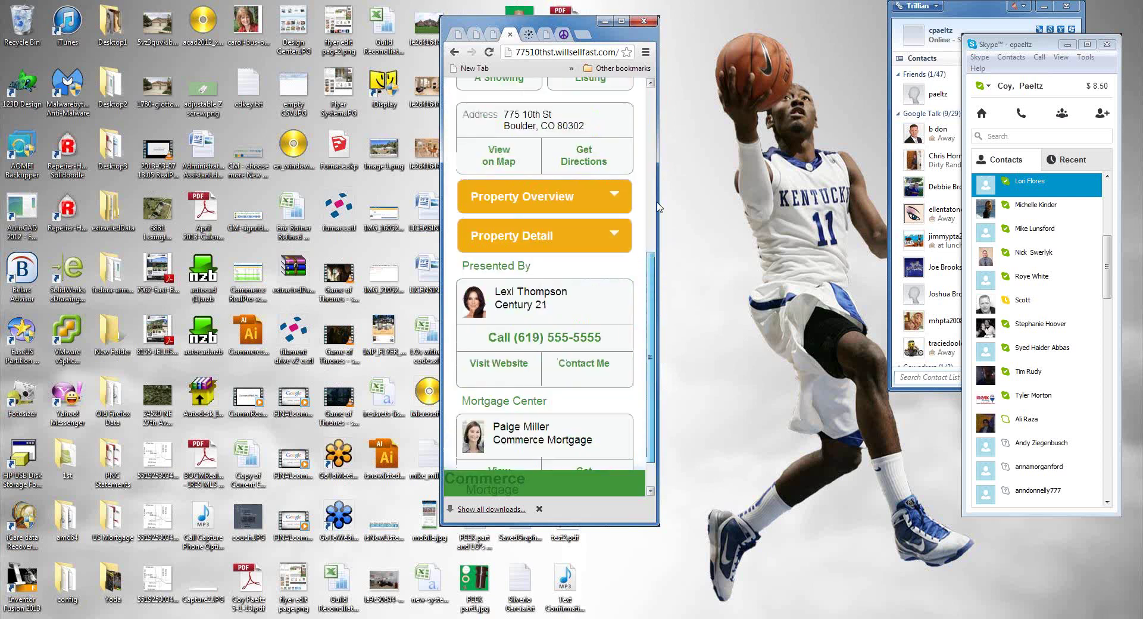
scroll(657, 207, up, 5)
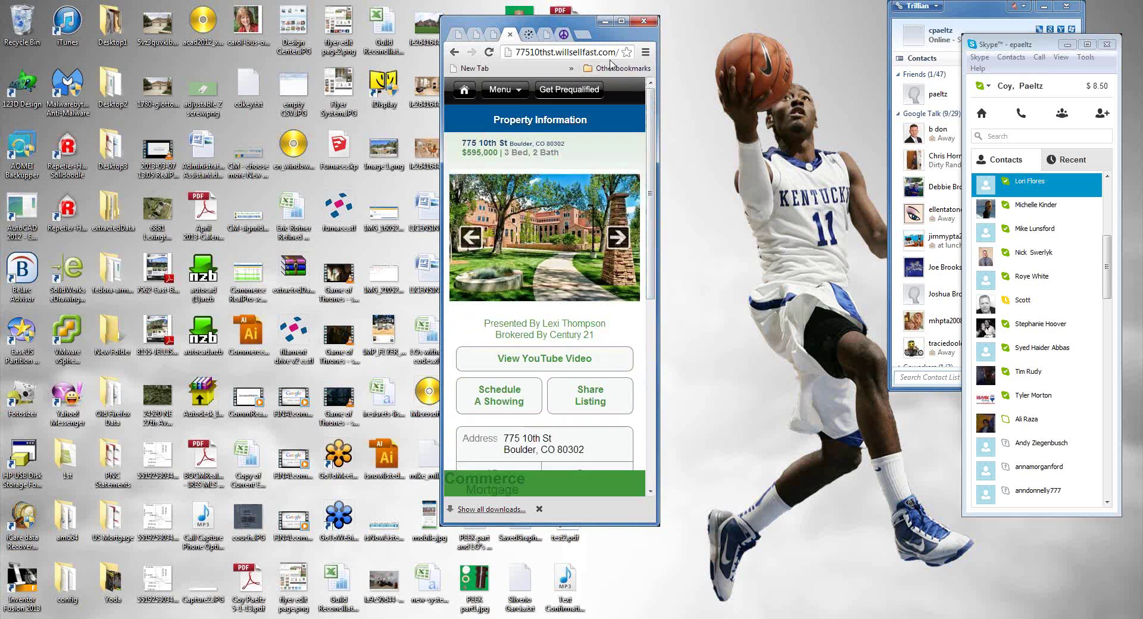
drag(619, 52, 636, 54)
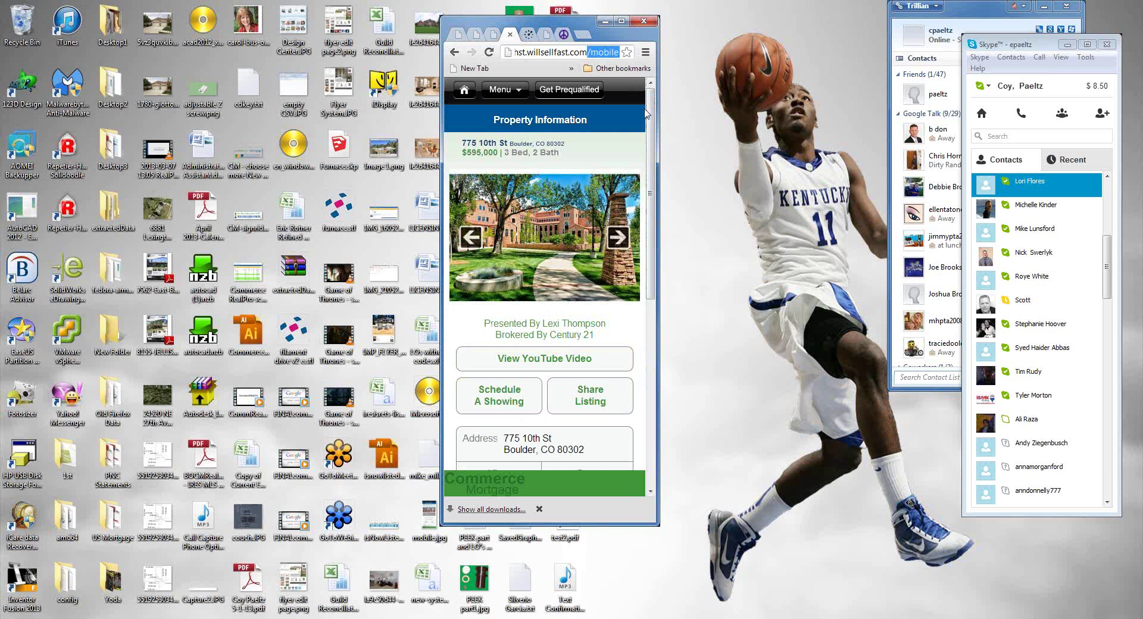
click(1072, 7)
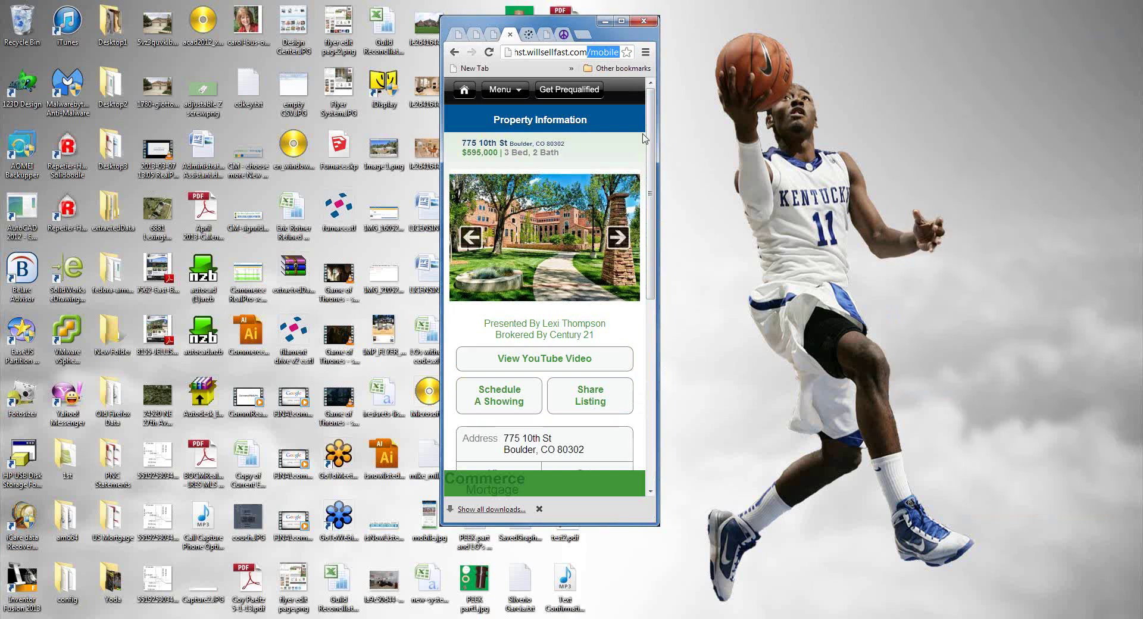
Step: Scroll the mobile page, expand Property Detail, and open the Property Menu
click(650, 265)
drag(649, 265, 660, 446)
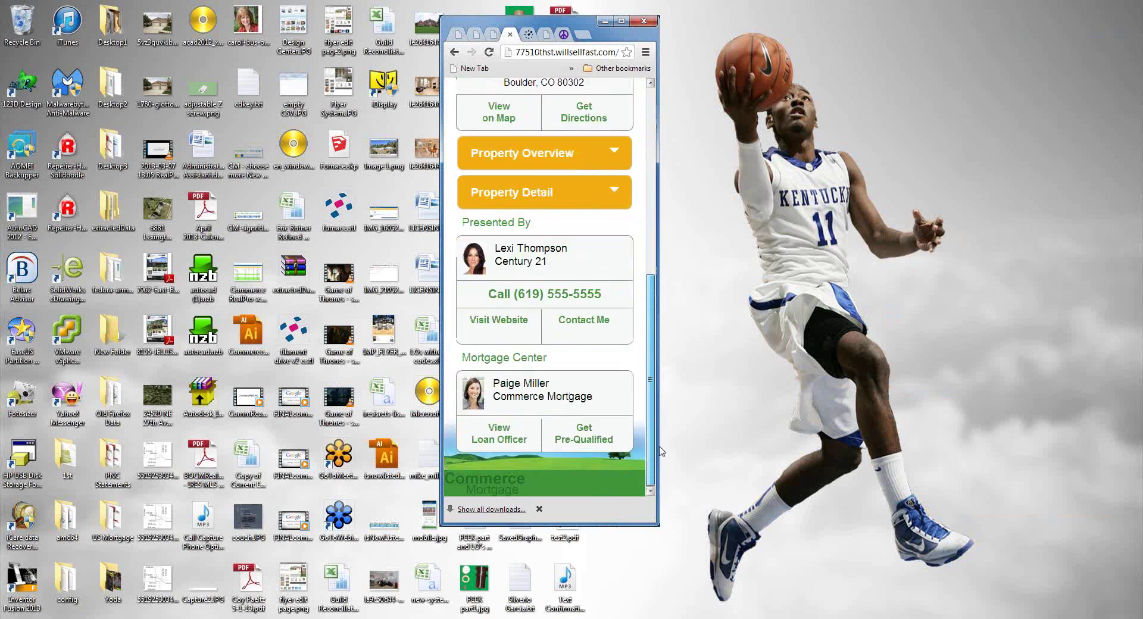
click(612, 181)
scroll(640, 251, up, 3)
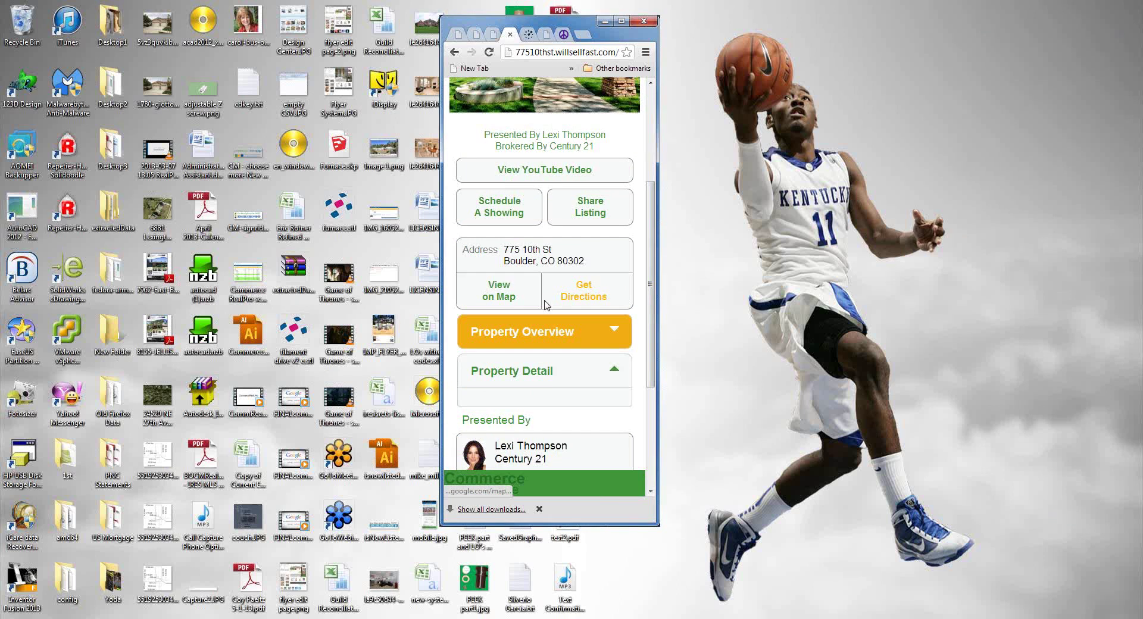
drag(652, 382, 624, 79)
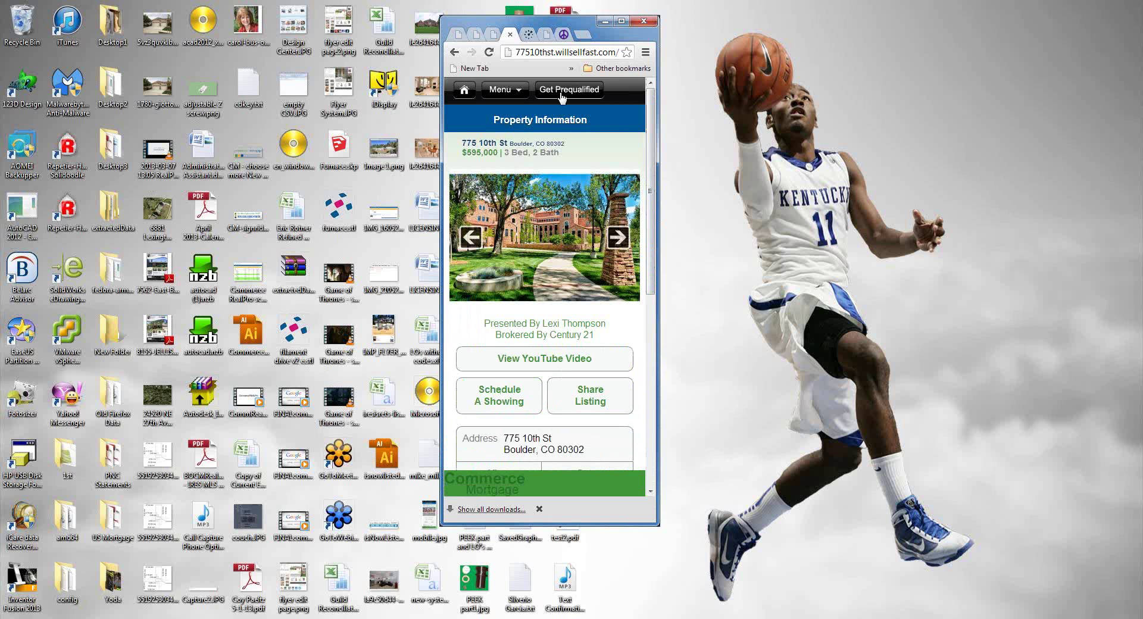
click(511, 91)
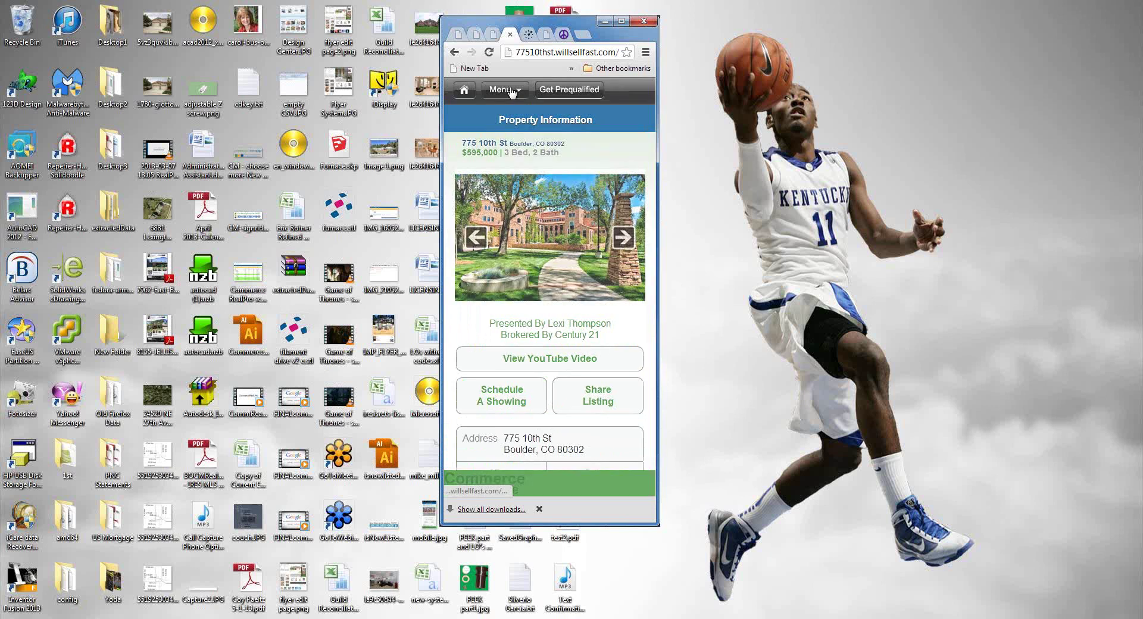
Step: Maximize Chrome again and switch back to the Will Sell Fast dashboard tab
click(622, 22)
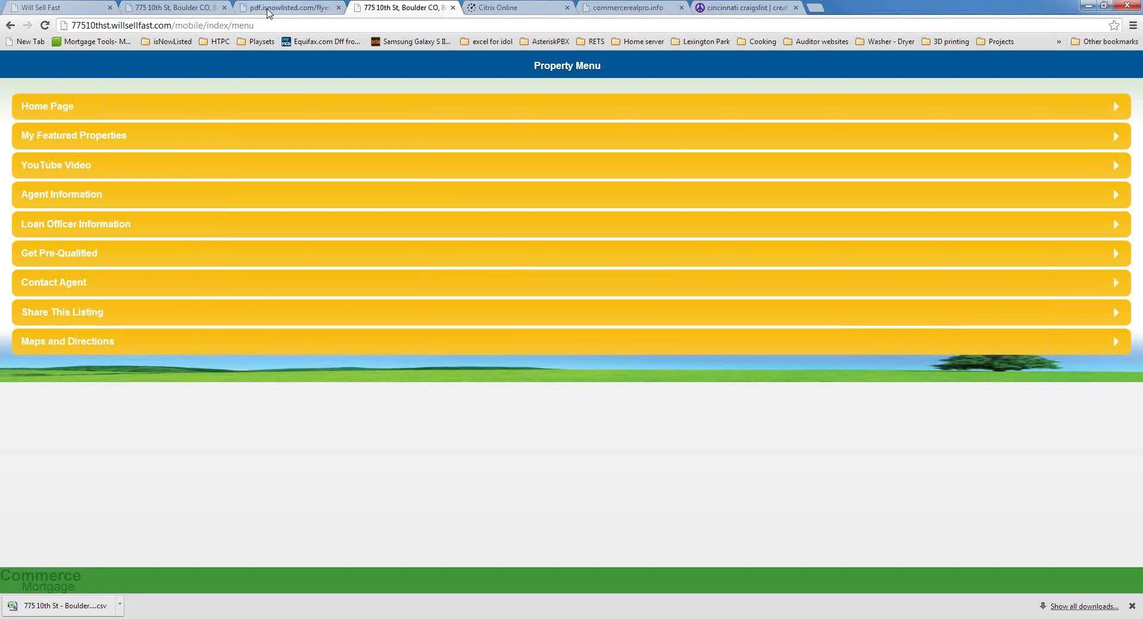
click(47, 7)
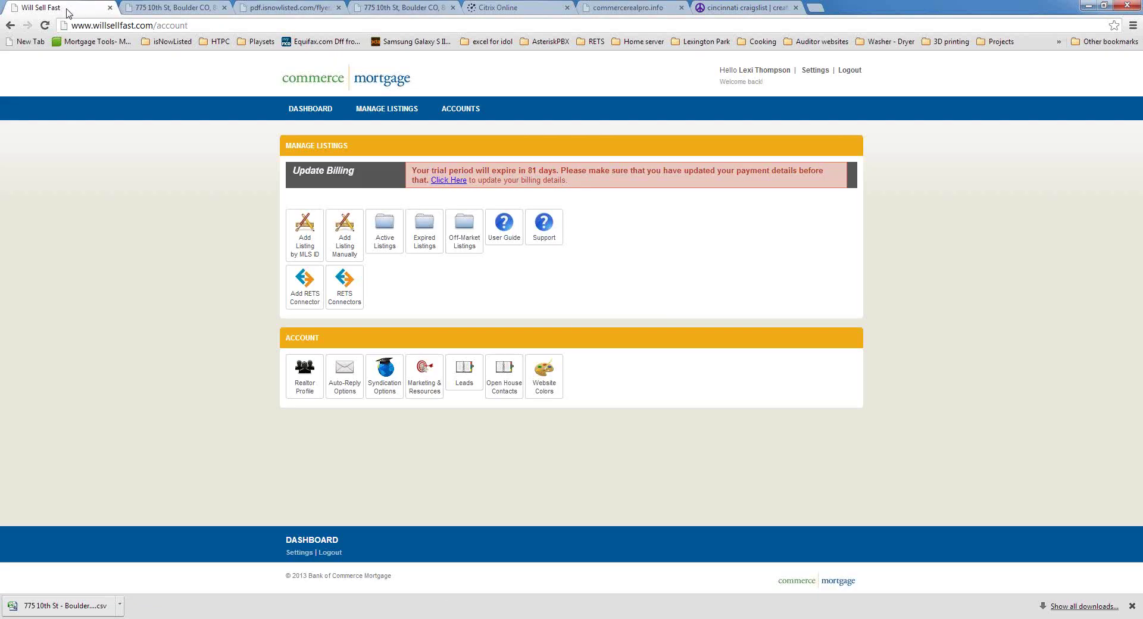